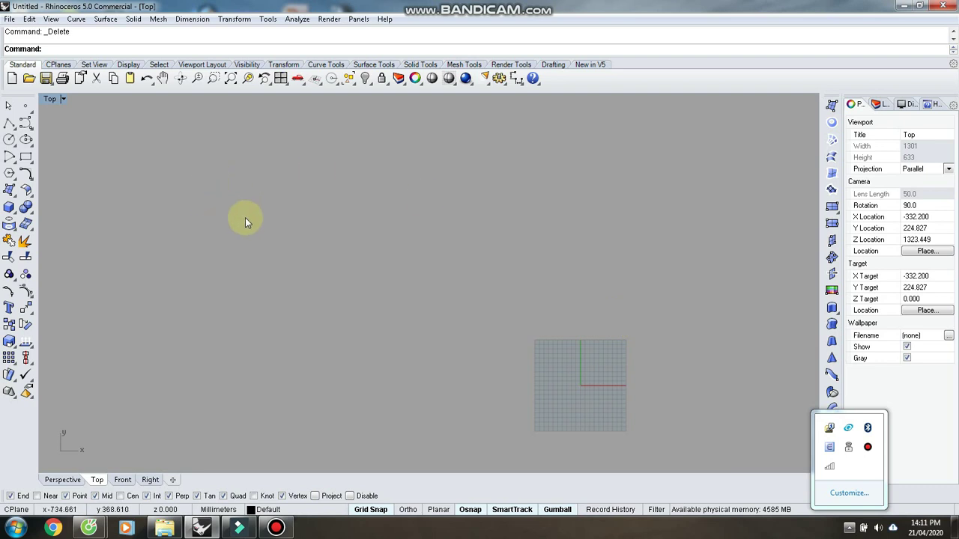
Step: Create a text object reading "LED" as curves, 150 mm high, and place it up and to the left of the origin grid
{"action": "left_click", "coordinate": [854, 525]}
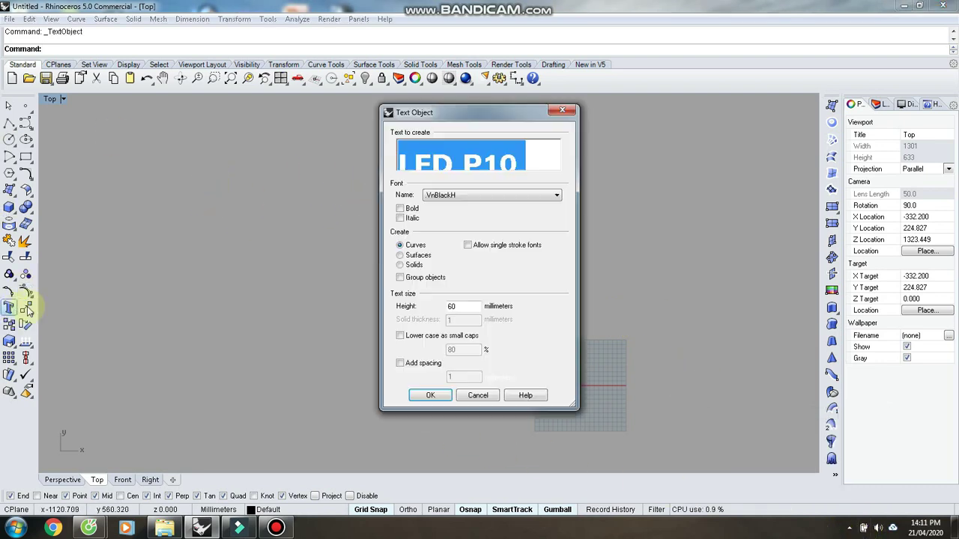
{"action": "left_click_drag", "start_coordinate": [537, 155], "coordinate": [317, 138]}
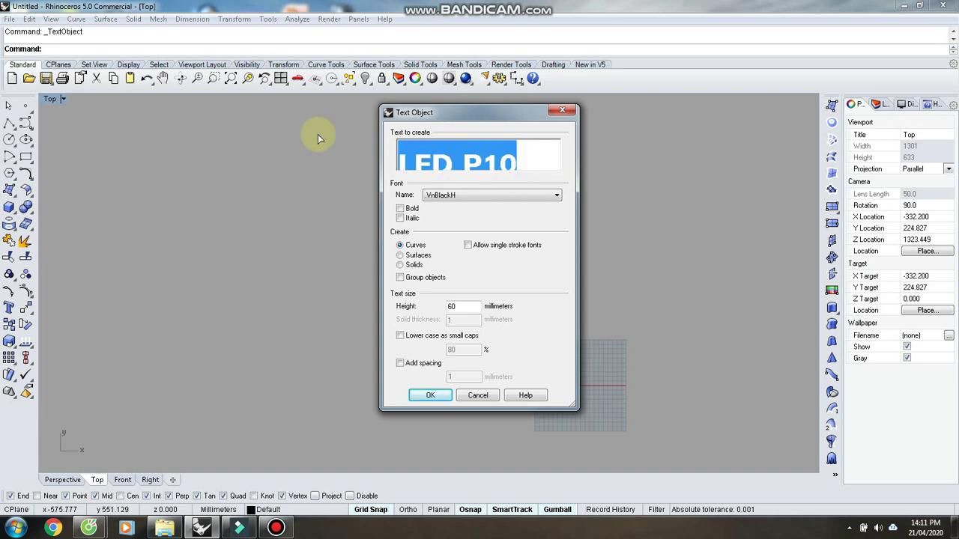
{"action": "type", "text": "LED"}
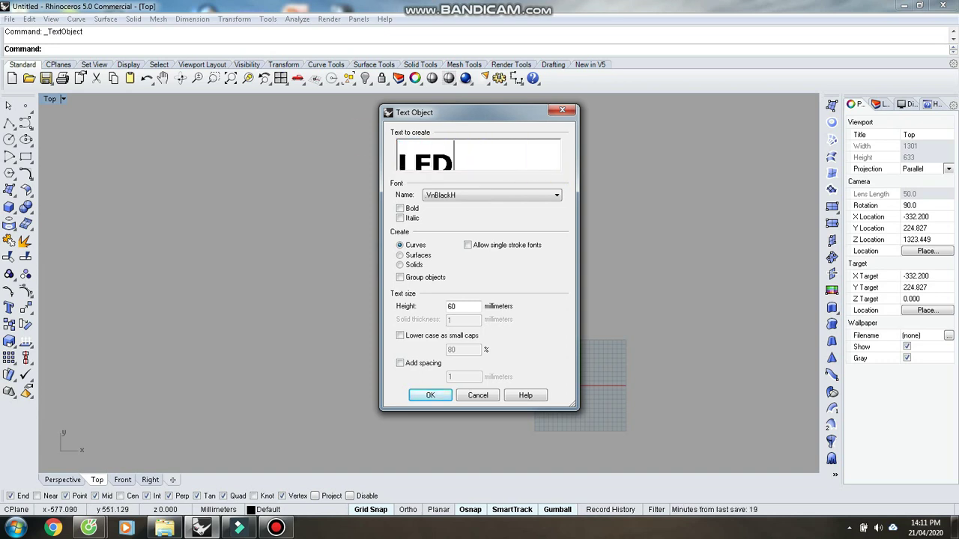
{"action": "left_click_drag", "start_coordinate": [455, 162], "coordinate": [323, 170]}
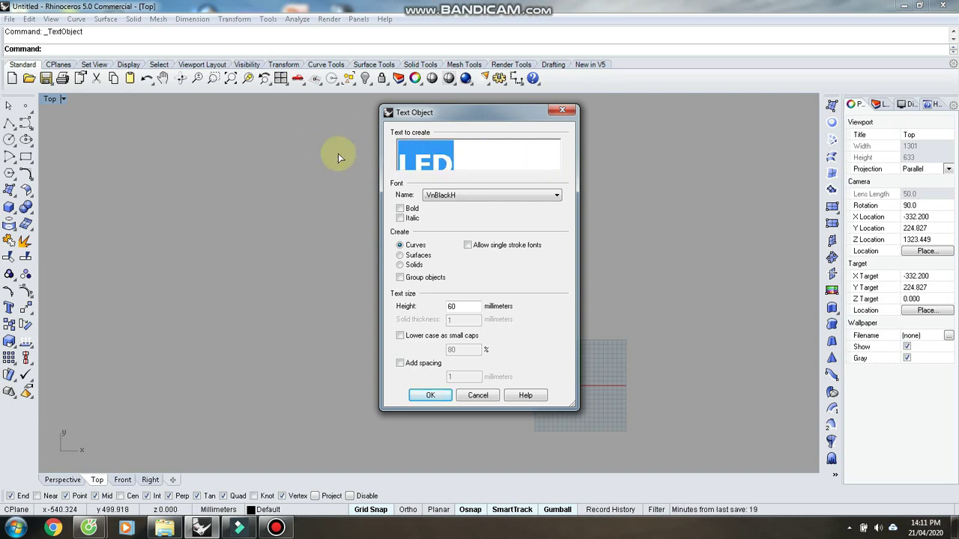
{"action": "left_click", "coordinate": [468, 308]}
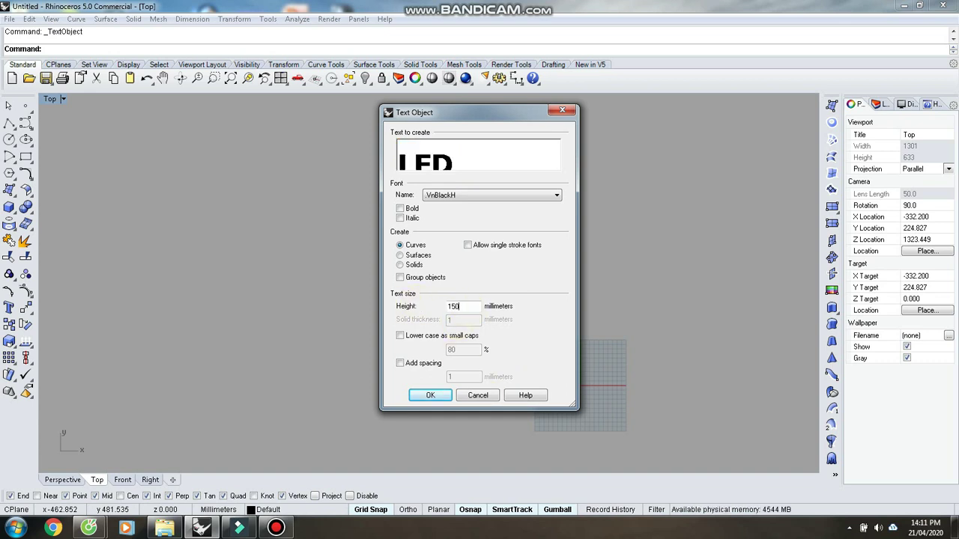
{"action": "left_click", "coordinate": [429, 397]}
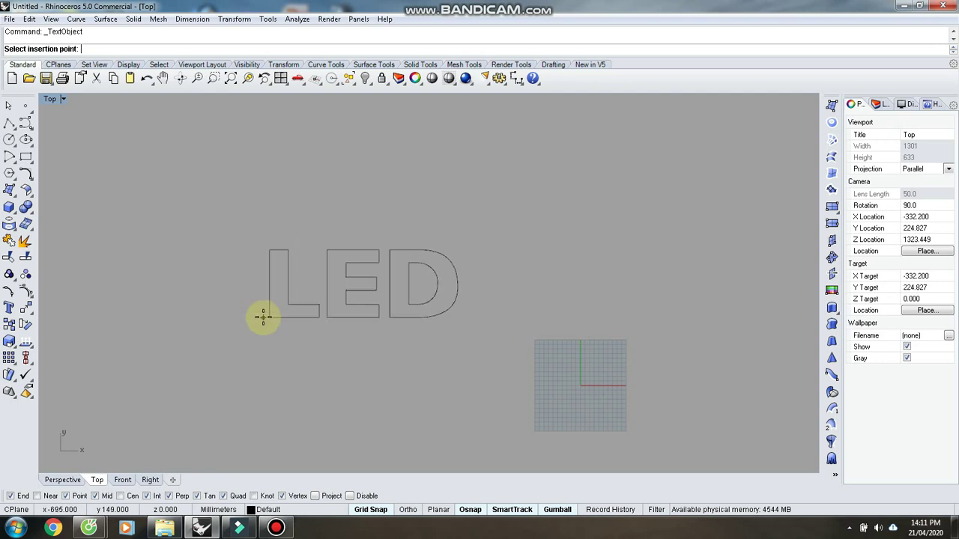
{"action": "scroll", "coordinate": [391, 306], "scroll_direction": "up", "scroll_amount": 8}
{"action": "scroll", "coordinate": [627, 370], "scroll_direction": "down", "scroll_amount": 6}
{"action": "scroll", "coordinate": [454, 320], "scroll_direction": "up", "scroll_amount": 6}
{"action": "scroll", "coordinate": [307, 292], "scroll_direction": "down", "scroll_amount": 2}
{"action": "scroll", "coordinate": [296, 292], "scroll_direction": "down", "scroll_amount": 2}
Step: Assign all four LED letter curves to Layer 01
{"action": "left_click_drag", "start_coordinate": [233, 223], "coordinate": [716, 419]}
{"action": "left_click_drag", "start_coordinate": [281, 217], "coordinate": [668, 415]}
{"action": "left_click", "coordinate": [507, 337]}
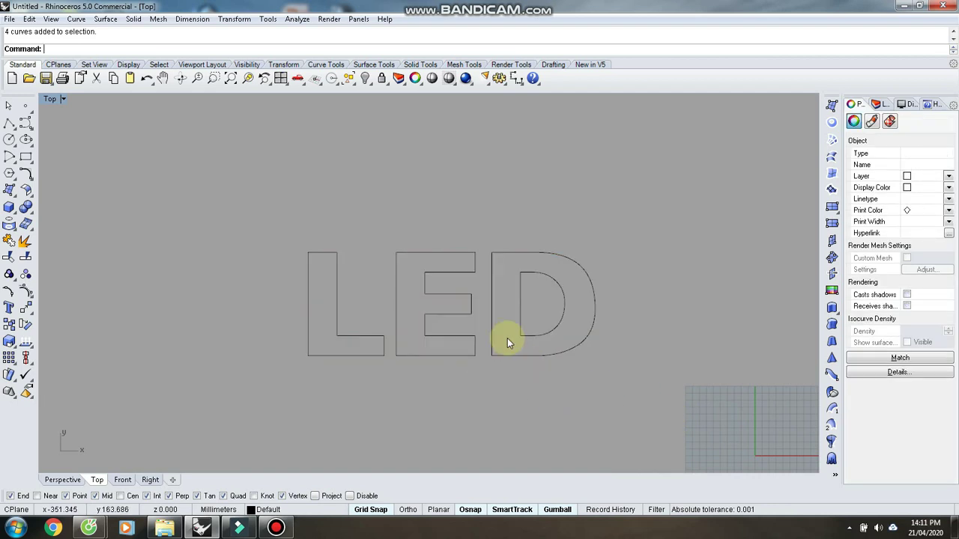
{"action": "scroll", "coordinate": [505, 337], "scroll_direction": "up", "scroll_amount": 4}
{"action": "left_click_drag", "start_coordinate": [157, 170], "coordinate": [708, 456]}
{"action": "left_click", "coordinate": [285, 510]}
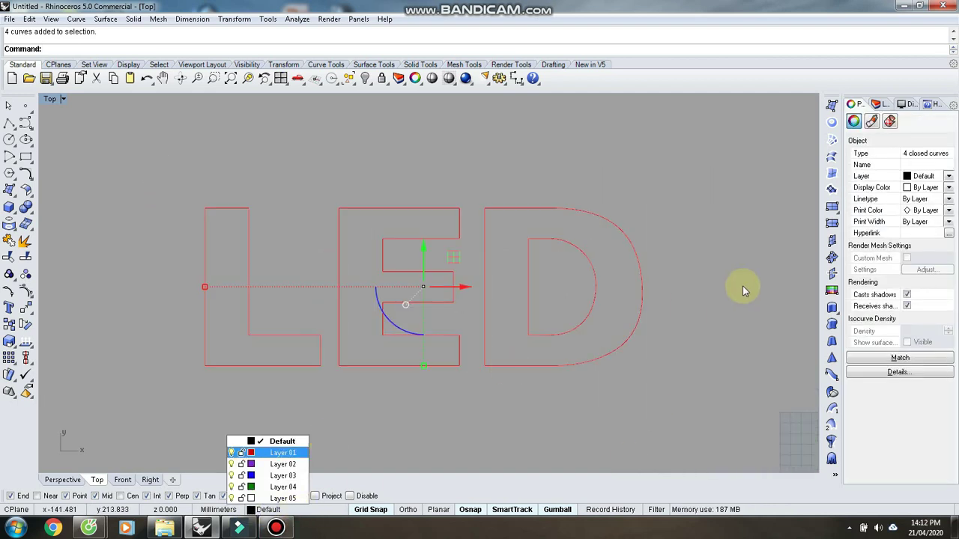
{"action": "left_click", "coordinate": [700, 235]}
{"action": "left_click_drag", "start_coordinate": [185, 168], "coordinate": [644, 423]}
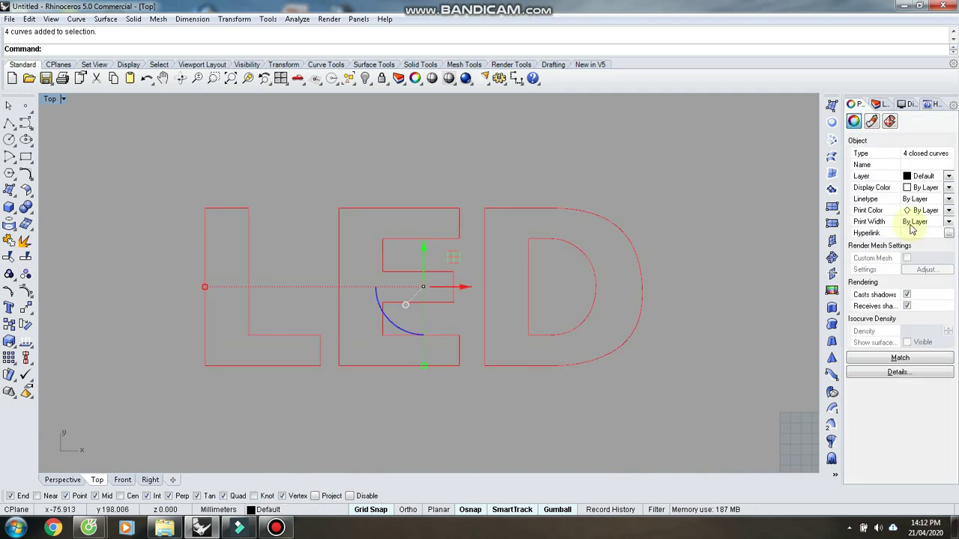
{"action": "left_click", "coordinate": [934, 177]}
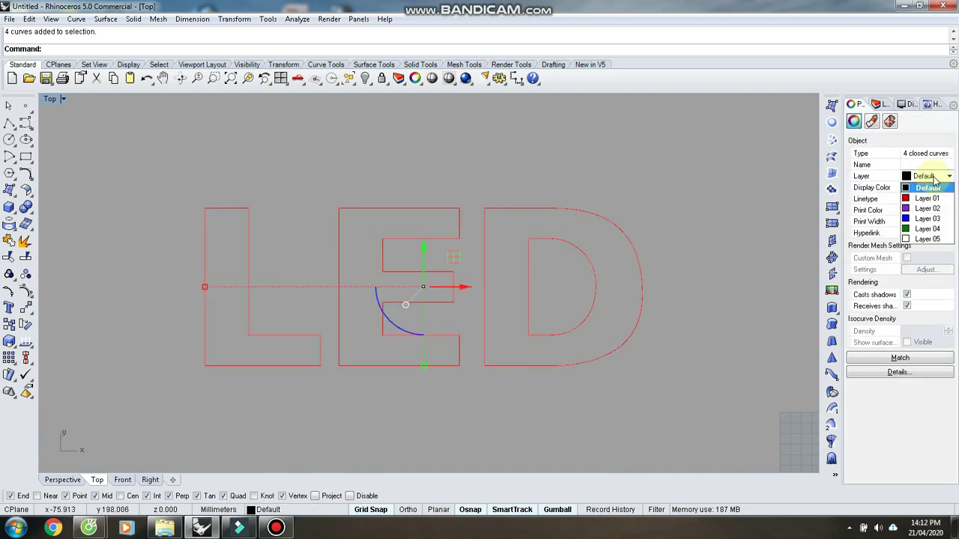
{"action": "left_click", "coordinate": [911, 198]}
{"action": "left_click", "coordinate": [583, 268]}
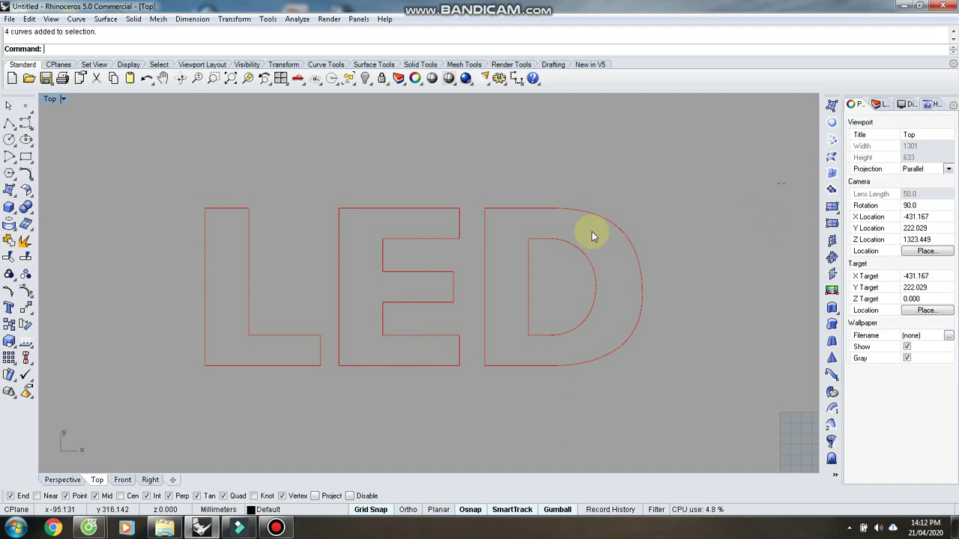
Step: Assign all four LED letter curves to Layer 03
{"action": "left_click_drag", "start_coordinate": [592, 233], "coordinate": [160, 447]}
{"action": "left_click", "coordinate": [945, 177]}
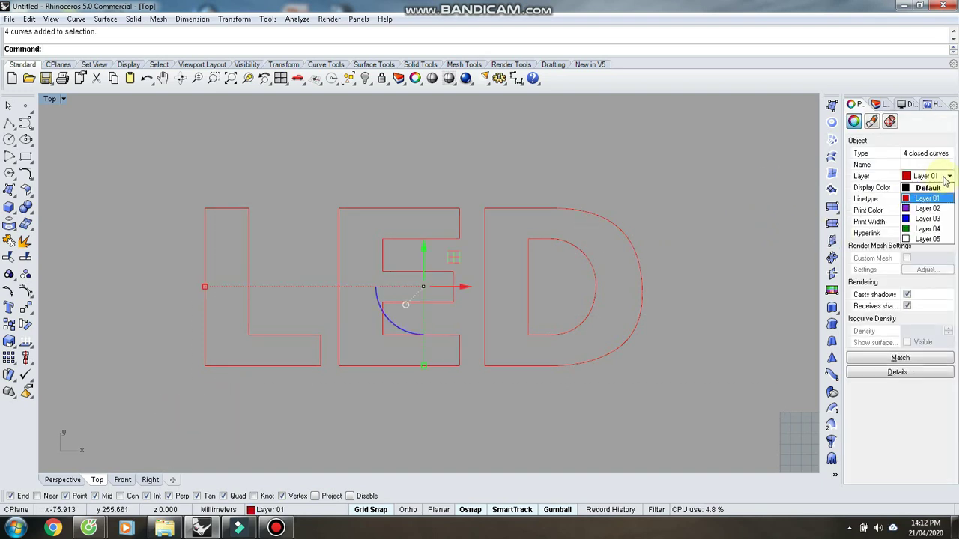
{"action": "left_click", "coordinate": [926, 218]}
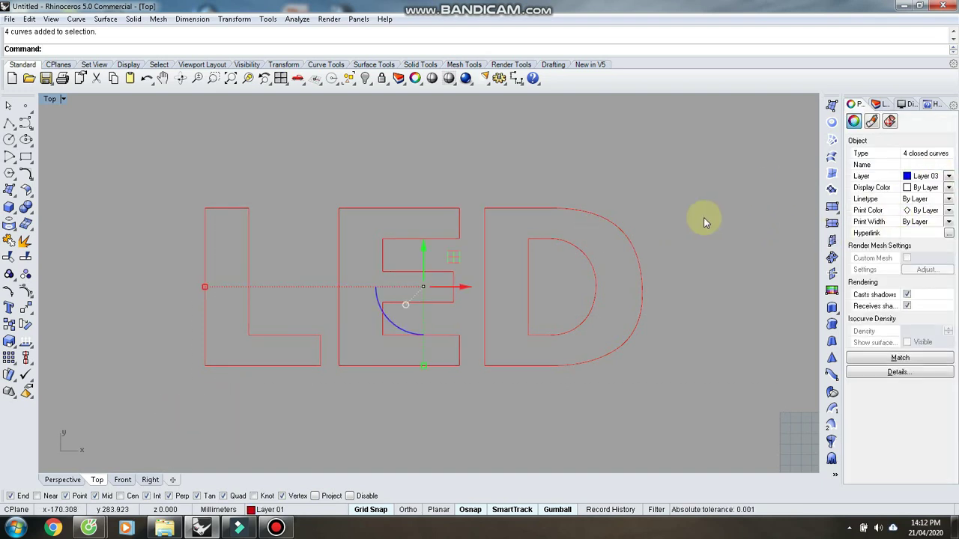
{"action": "left_click", "coordinate": [634, 236]}
Step: Try extruding the LED curves 50 mm as open, uncapped surfaces in the Perspective view
{"action": "scroll", "coordinate": [443, 329], "scroll_direction": "down", "scroll_amount": 3}
{"action": "key", "text": "ctrl+F4"}
{"action": "scroll", "coordinate": [415, 308], "scroll_direction": "up", "scroll_amount": 6}
{"action": "left_click_drag", "start_coordinate": [149, 134], "coordinate": [753, 410]}
{"action": "key", "text": "ctrl+a"}
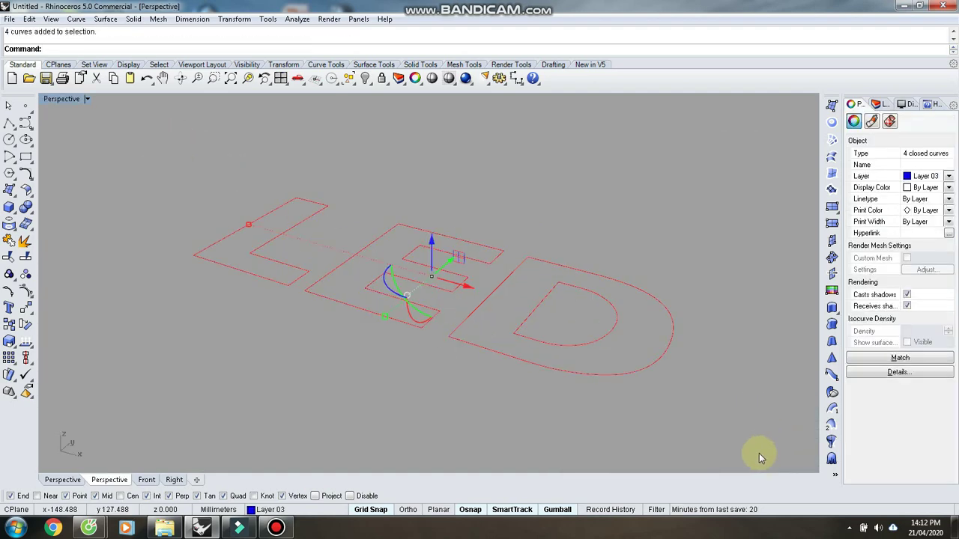
{"action": "left_click", "coordinate": [832, 307]}
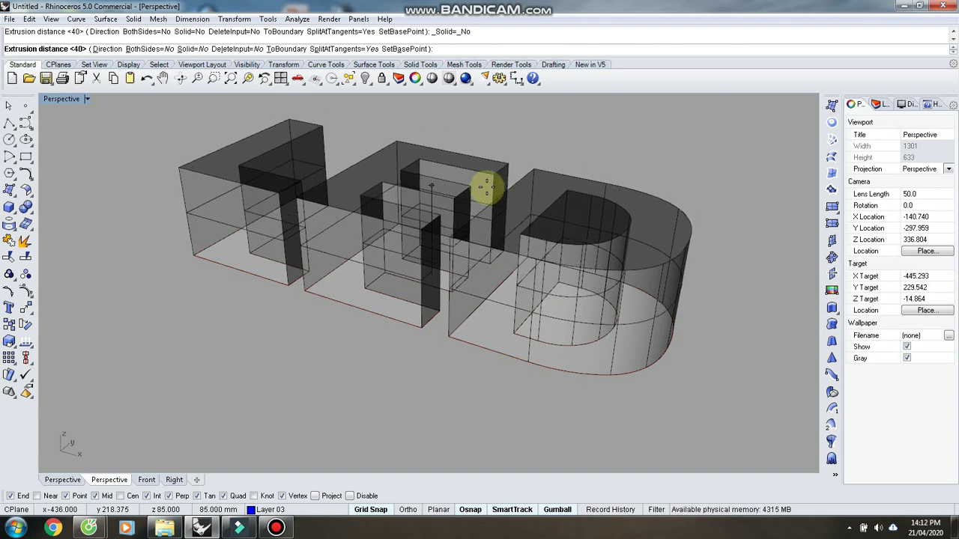
{"action": "type", "text": "50"}
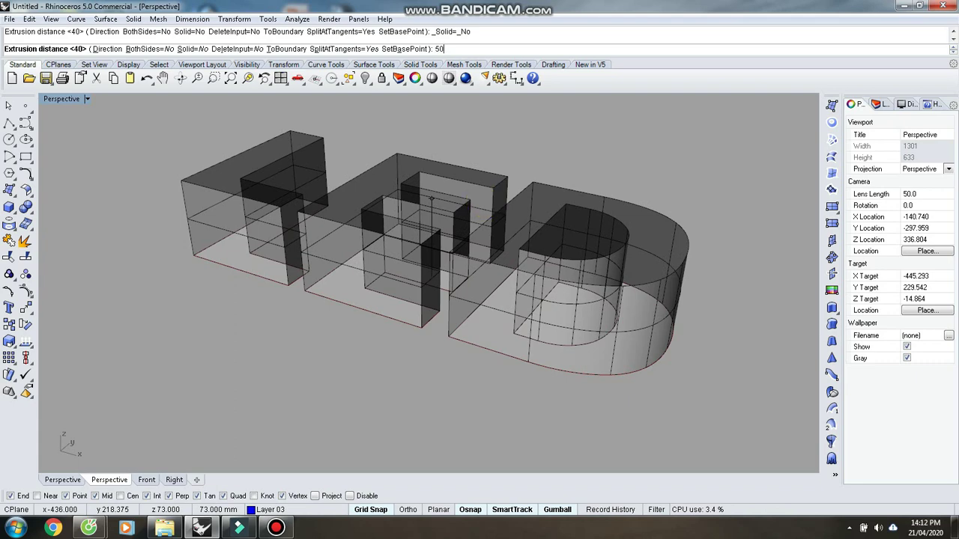
{"action": "key", "text": "Return"}
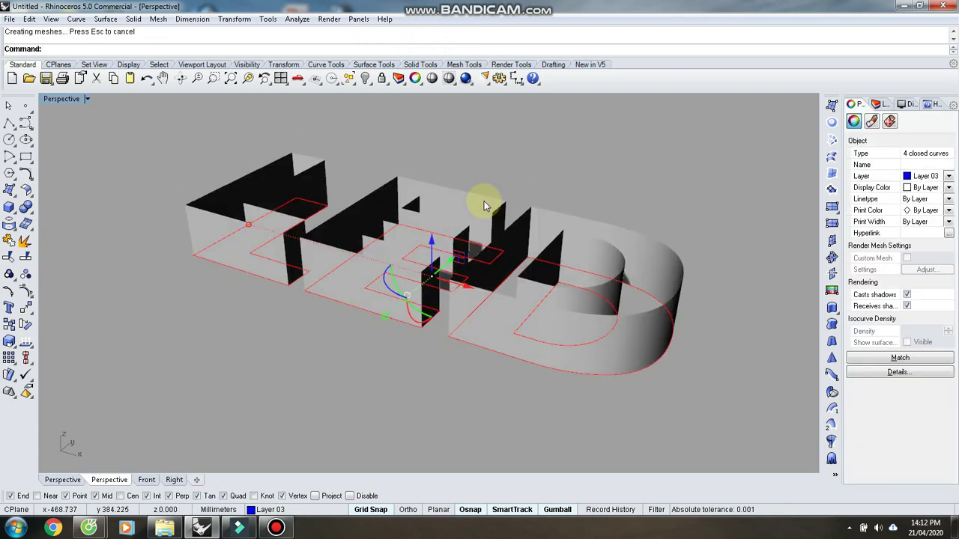
{"action": "left_click", "coordinate": [544, 163]}
{"action": "right_click_drag", "start_coordinate": [544, 163], "coordinate": [513, 307]}
{"action": "key", "text": "ctrl+z"}
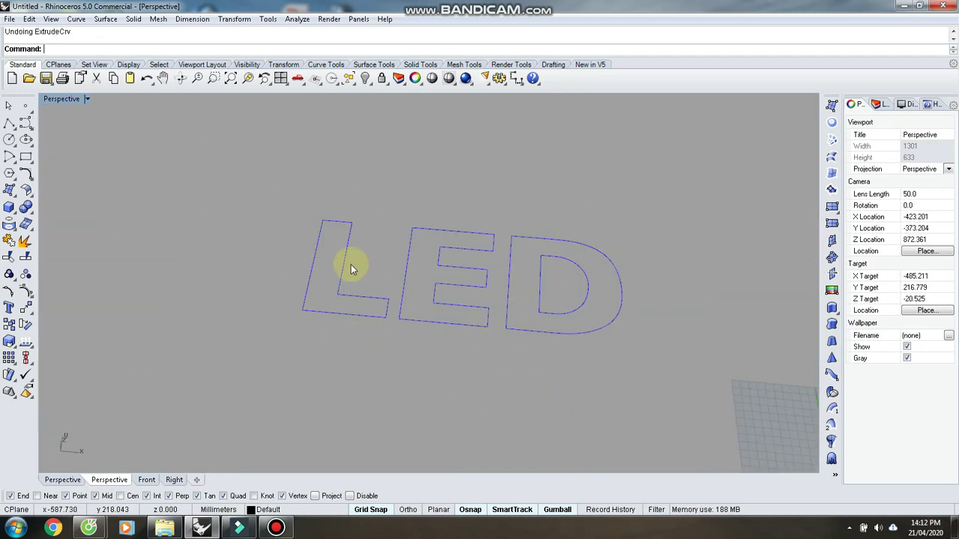
Step: Duplicate the LED curves in the Top view and move the copy straight down below the original
{"action": "key", "text": "ctrl+F1"}
{"action": "scroll", "coordinate": [473, 254], "scroll_direction": "down", "scroll_amount": 6}
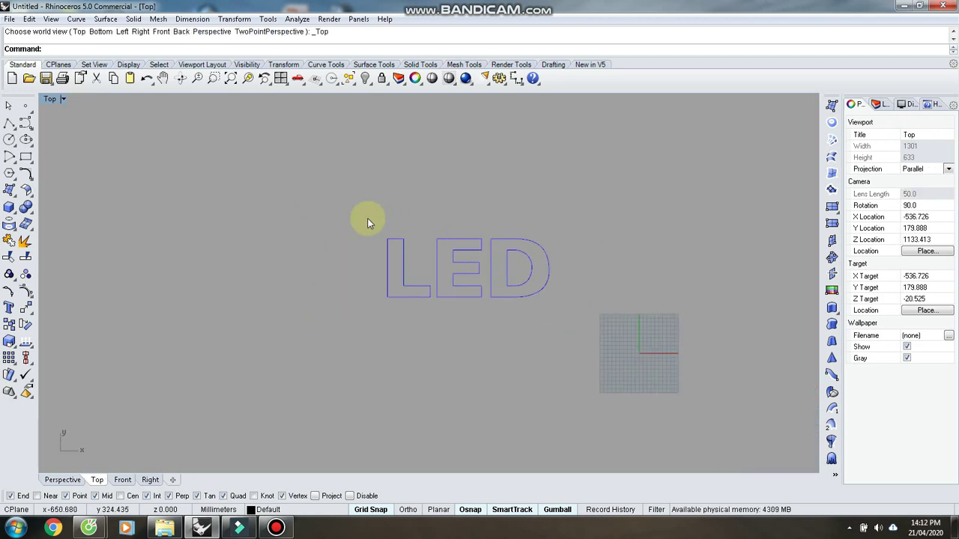
{"action": "left_click_drag", "start_coordinate": [341, 200], "coordinate": [622, 385]}
{"action": "key", "text": "ctrl+c"}
{"action": "key", "text": "ctrl+v"}
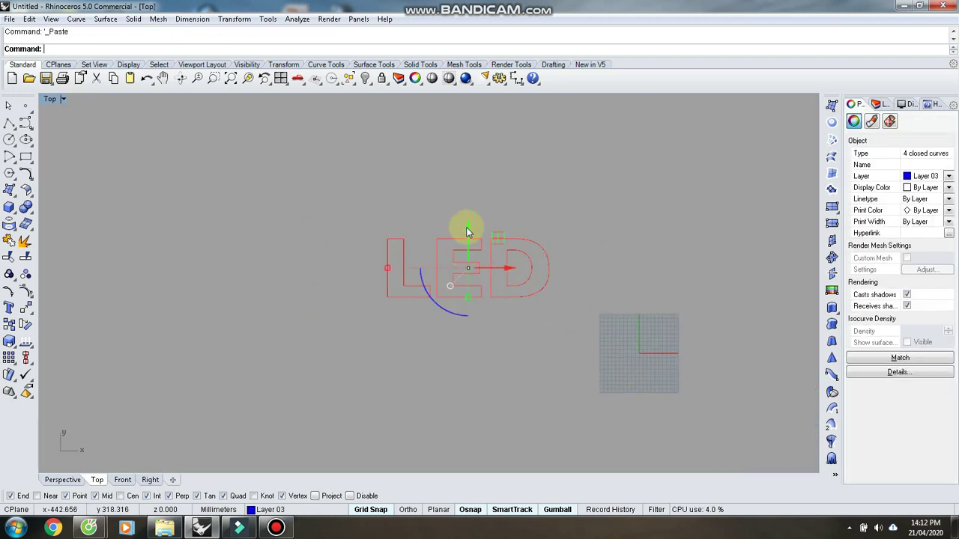
{"action": "left_click_drag", "start_coordinate": [470, 225], "coordinate": [464, 336]}
{"action": "left_click", "coordinate": [331, 210]}
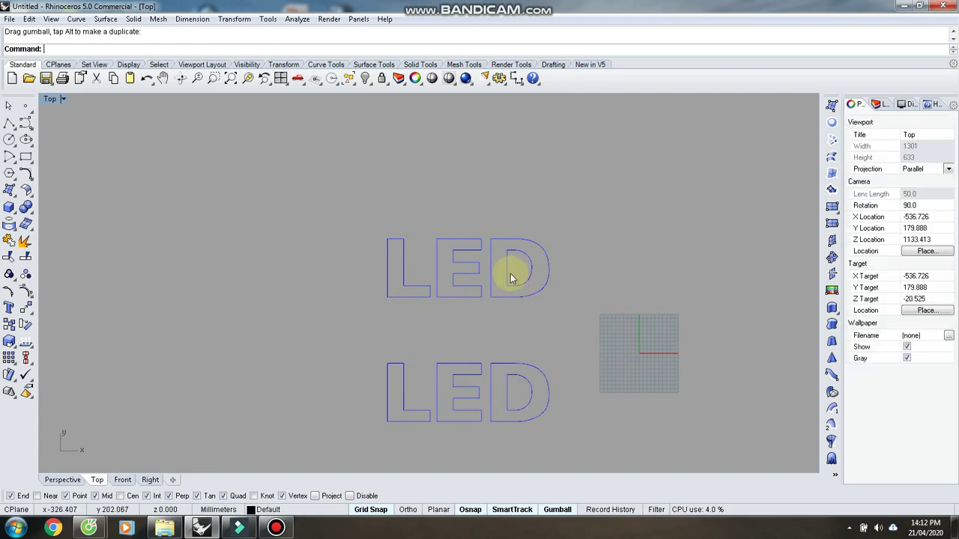
Step: Extrude the upper set of LED curves 50 mm in the Perspective view as capped solids with Solid=Yes
{"action": "scroll", "coordinate": [514, 272], "scroll_direction": "up", "scroll_amount": 2}
{"action": "left_click_drag", "start_coordinate": [294, 187], "coordinate": [691, 343]}
{"action": "key", "text": "ctrl+F4"}
{"action": "scroll", "coordinate": [503, 287], "scroll_direction": "up", "scroll_amount": 5}
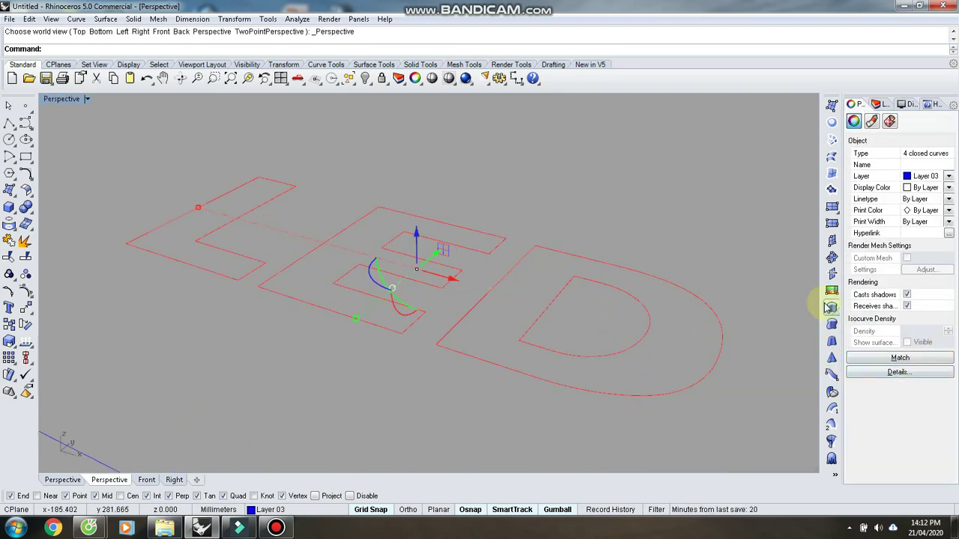
{"action": "left_click", "coordinate": [831, 310]}
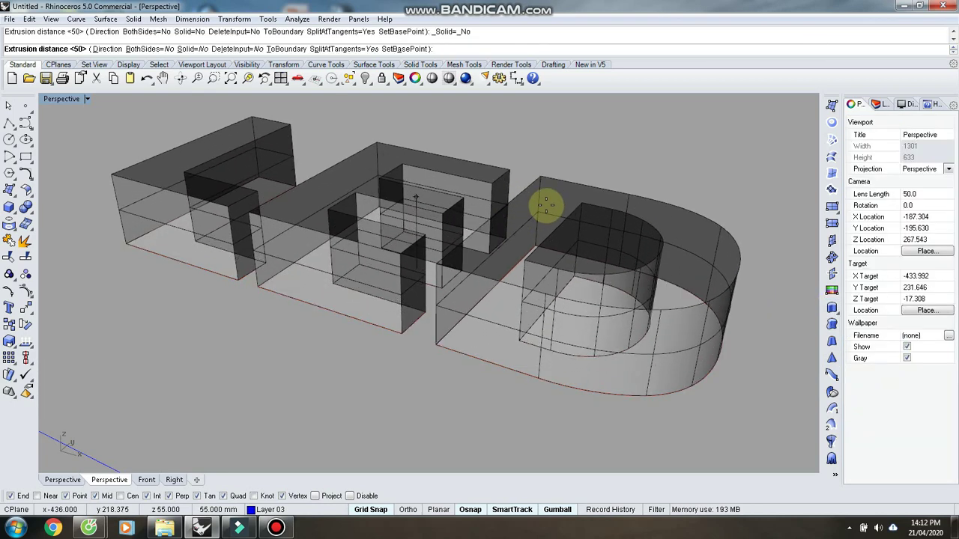
{"action": "type", "text": "S"}
{"action": "key", "text": "Return"}
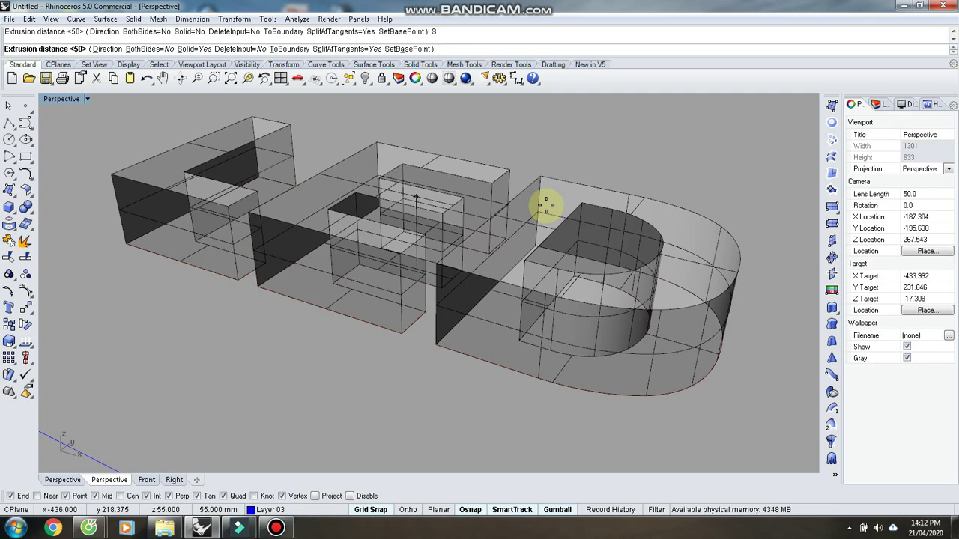
{"action": "key", "text": "Return"}
{"action": "left_click", "coordinate": [663, 177]}
Step: Try to join the three extruded letters L, E and D into one object
{"action": "right_click_drag", "start_coordinate": [610, 229], "coordinate": [447, 285]}
{"action": "scroll", "coordinate": [447, 280], "scroll_direction": "up", "scroll_amount": 8}
{"action": "scroll", "coordinate": [500, 253], "scroll_direction": "down", "scroll_amount": 8}
{"action": "right_click_drag", "start_coordinate": [500, 253], "coordinate": [479, 299]}
{"action": "scroll", "coordinate": [477, 286], "scroll_direction": "up", "scroll_amount": 4}
{"action": "scroll", "coordinate": [477, 290], "scroll_direction": "down", "scroll_amount": 5}
{"action": "right_click_drag", "start_coordinate": [552, 285], "coordinate": [434, 315]}
{"action": "left_click", "coordinate": [520, 317]}
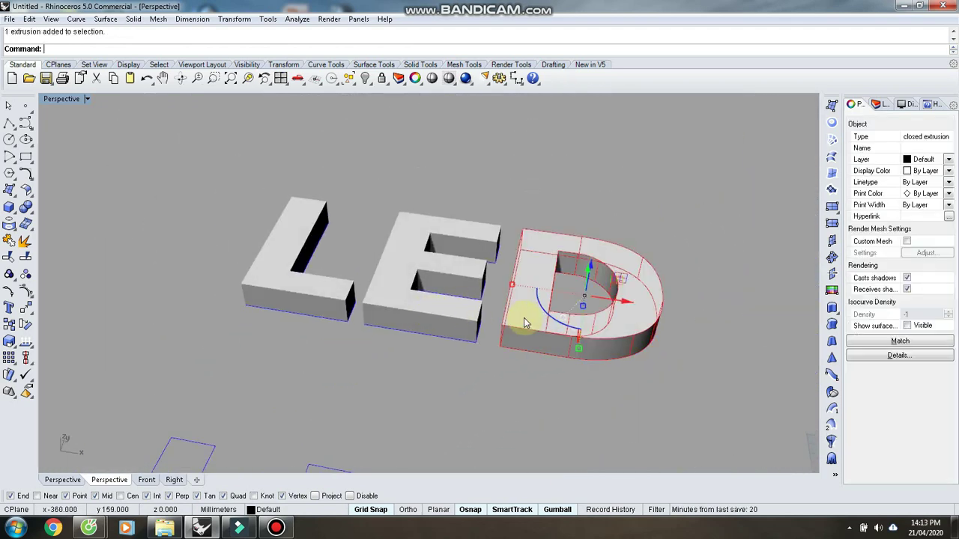
{"action": "left_click", "coordinate": [441, 327], "text": "shift"}
{"action": "left_click", "coordinate": [310, 310], "text": "shift"}
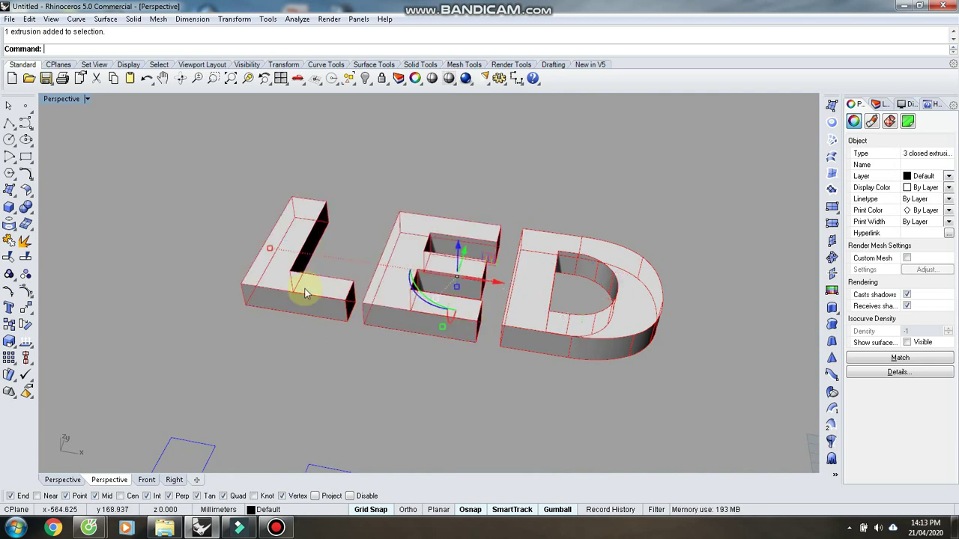
{"action": "key", "text": "Return"}
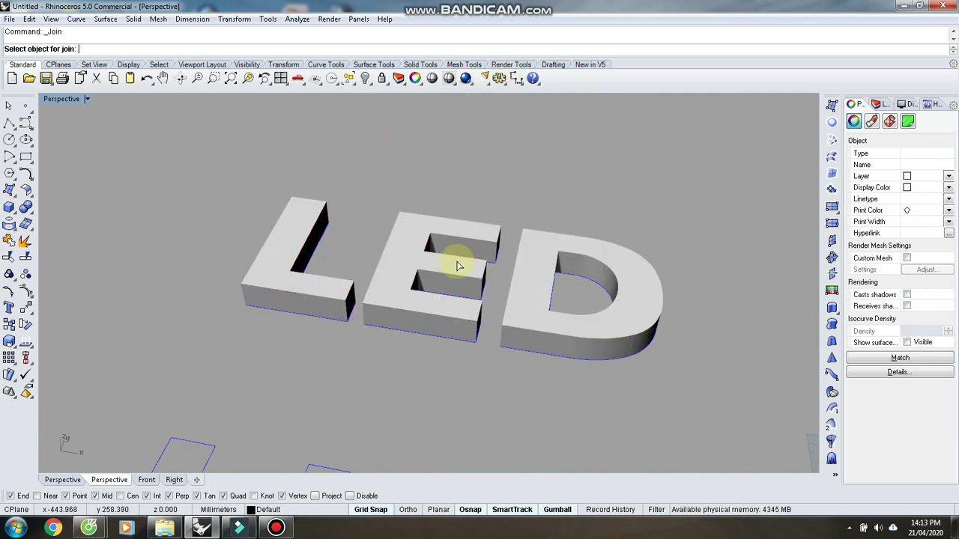
{"action": "key", "text": "Escape"}
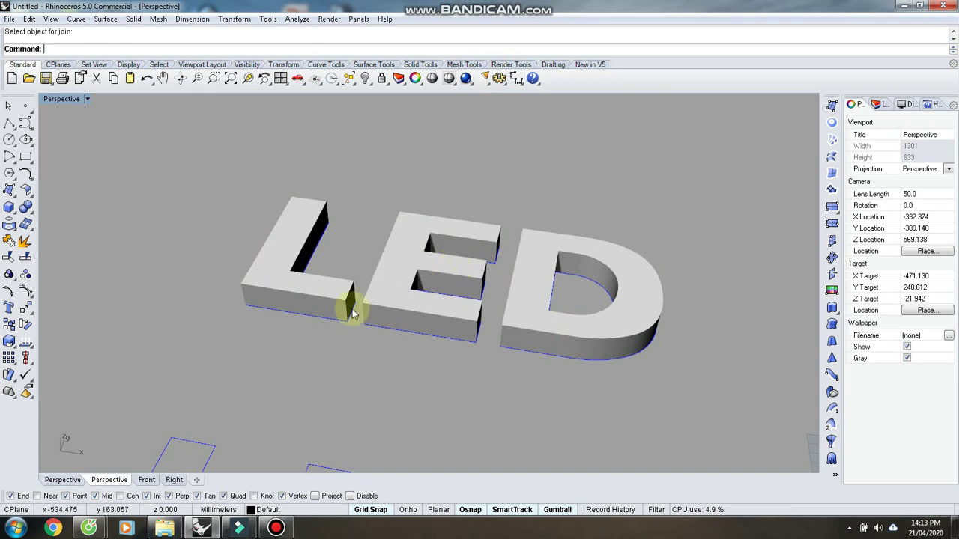
{"action": "left_click", "coordinate": [352, 309]}
{"action": "left_click", "coordinate": [391, 310], "text": "shift"}
{"action": "left_click", "coordinate": [510, 322], "text": "shift"}
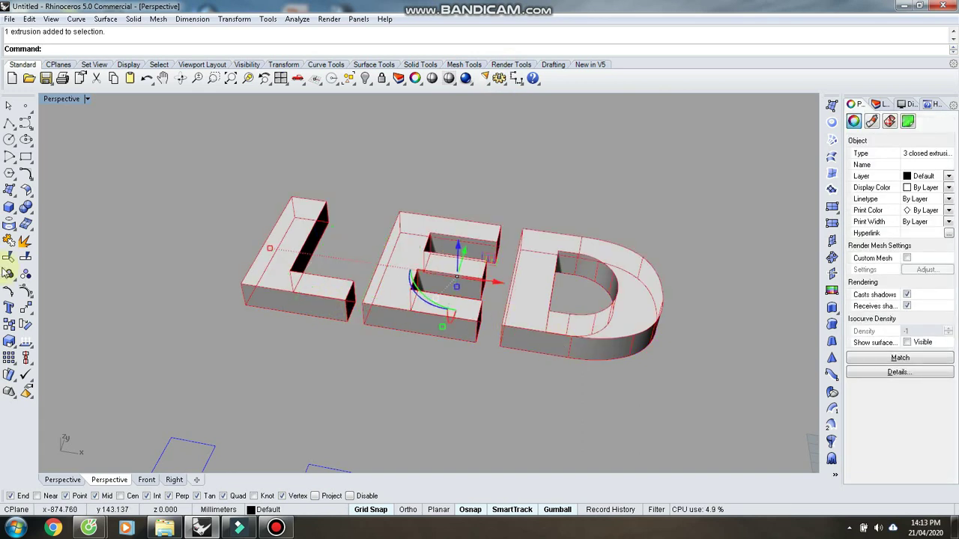
{"action": "left_click", "coordinate": [9, 241]}
{"action": "left_click", "coordinate": [287, 290]}
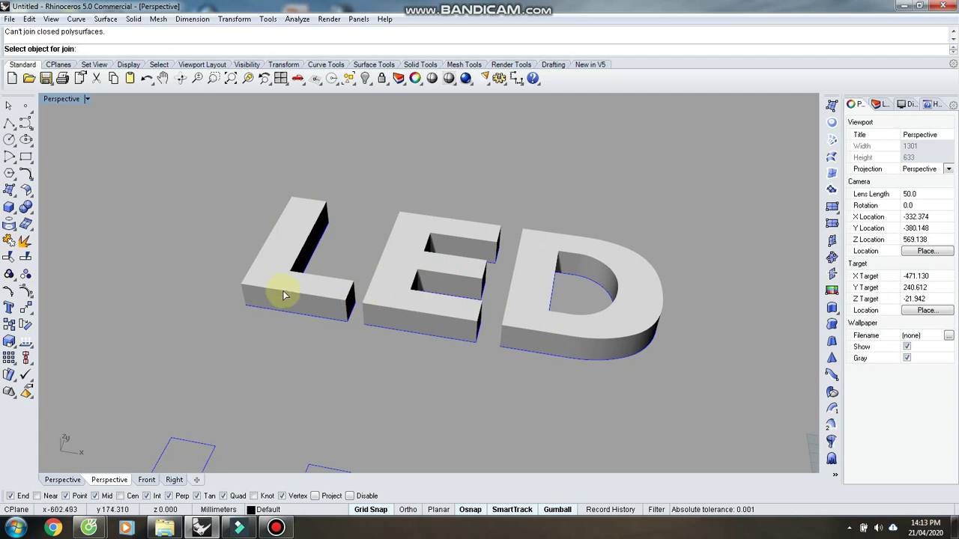
Step: Group the three extruded letters L, E and D
{"action": "left_click", "coordinate": [280, 294]}
{"action": "left_click", "coordinate": [391, 302], "text": "shift"}
{"action": "left_click", "coordinate": [575, 336], "text": "shift"}
{"action": "key", "text": "ctrl+g"}
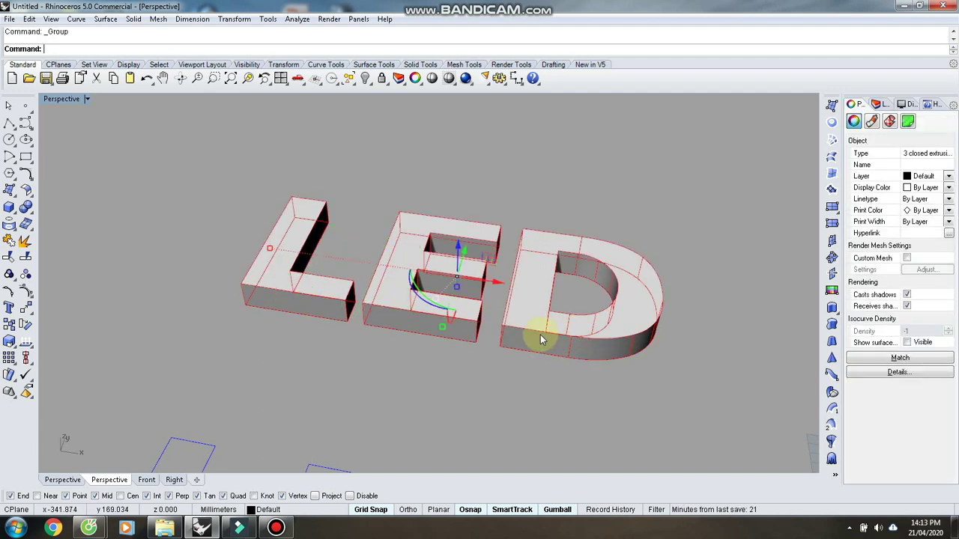
Step: Move the grouped extruded letters to Layer 01 and rename that layer LED
{"action": "left_click", "coordinate": [268, 510]}
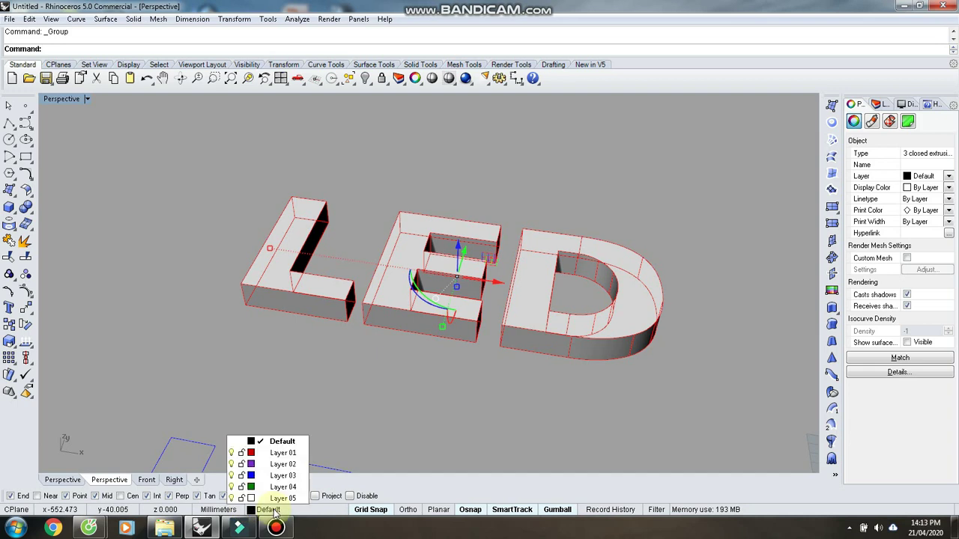
{"action": "left_click", "coordinate": [283, 454]}
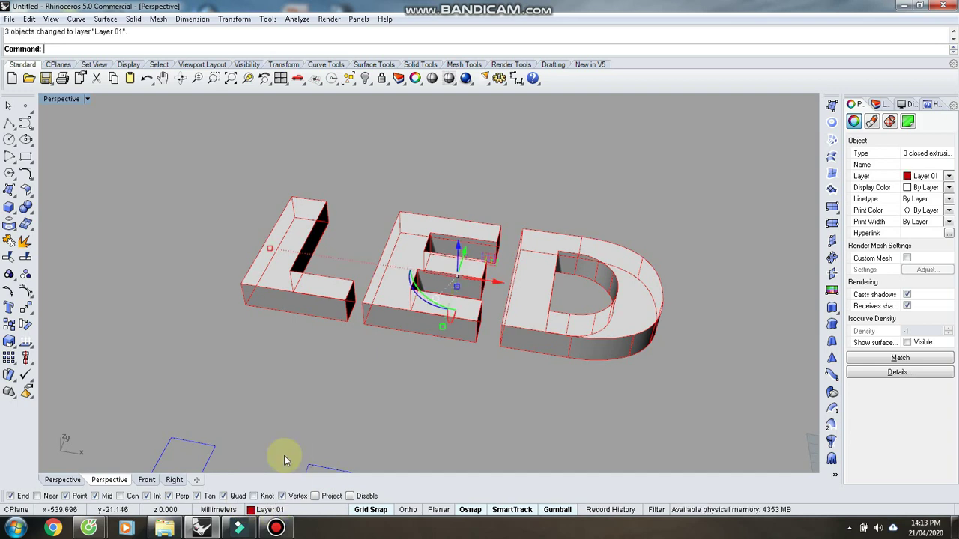
{"action": "left_click", "coordinate": [878, 103]}
{"action": "double_click", "coordinate": [884, 155]}
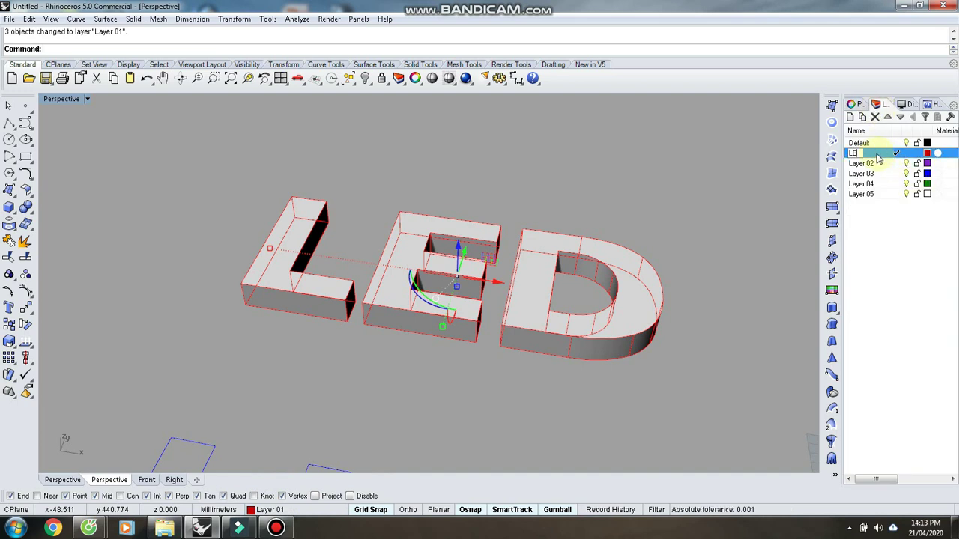
{"action": "left_click", "coordinate": [745, 208]}
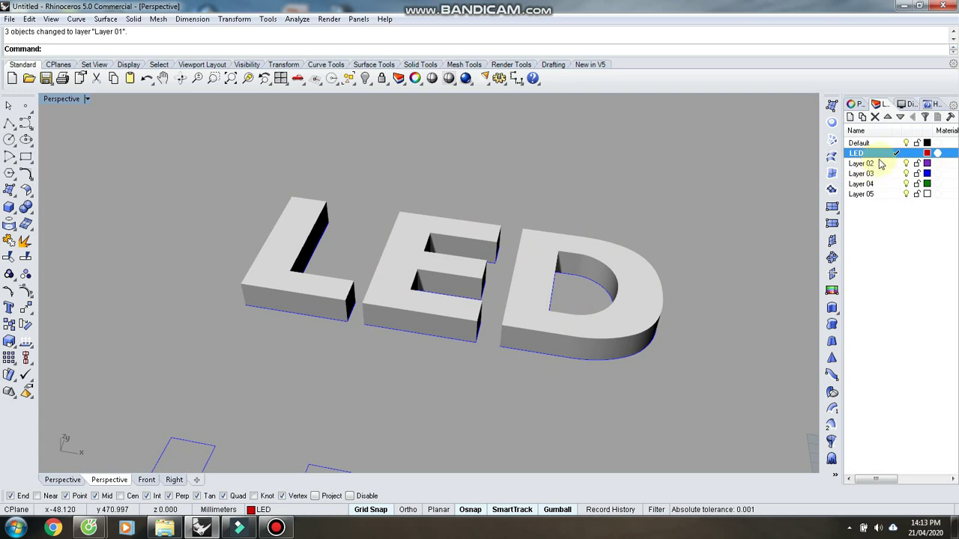
Step: Set the LED layer's material colour to Red
{"action": "left_click", "coordinate": [938, 153]}
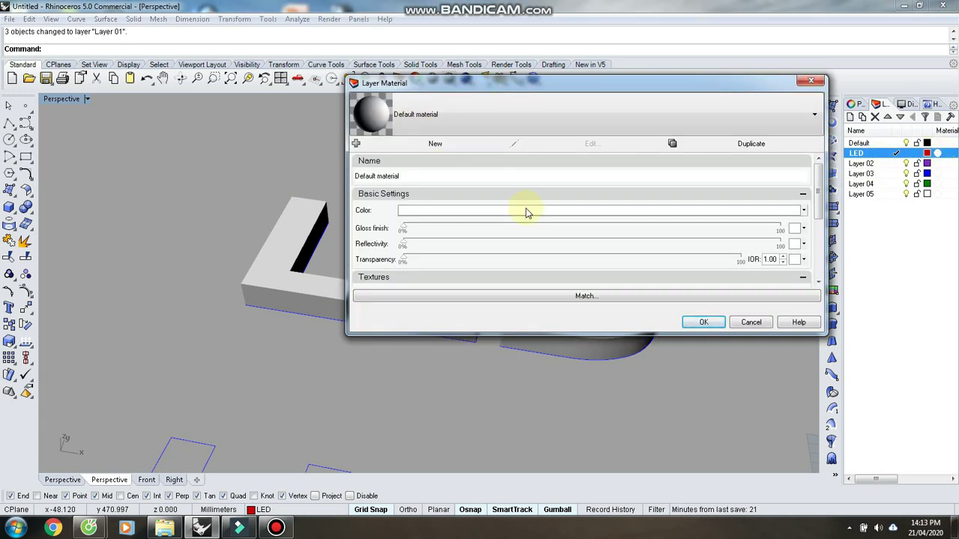
{"action": "left_click", "coordinate": [526, 212]}
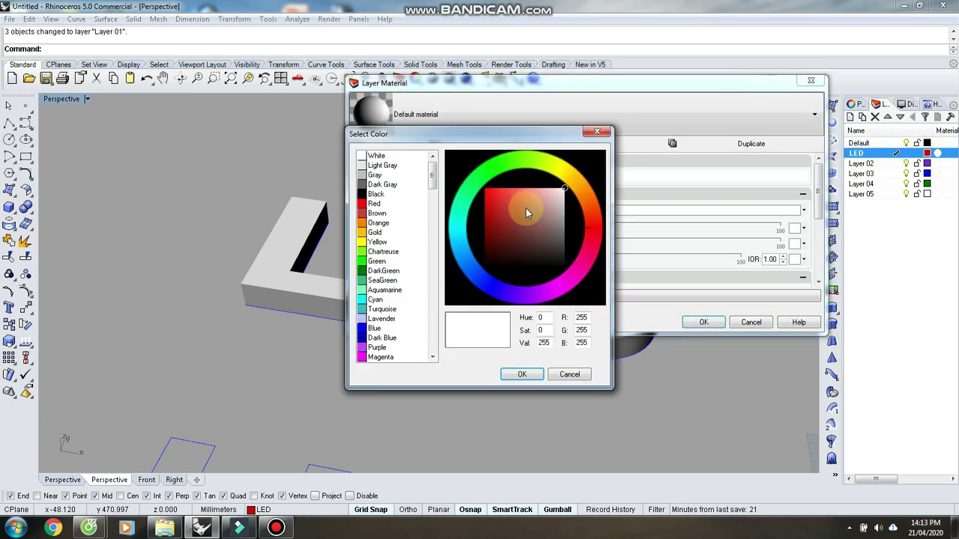
{"action": "left_click", "coordinate": [390, 205]}
{"action": "left_click", "coordinate": [518, 374]}
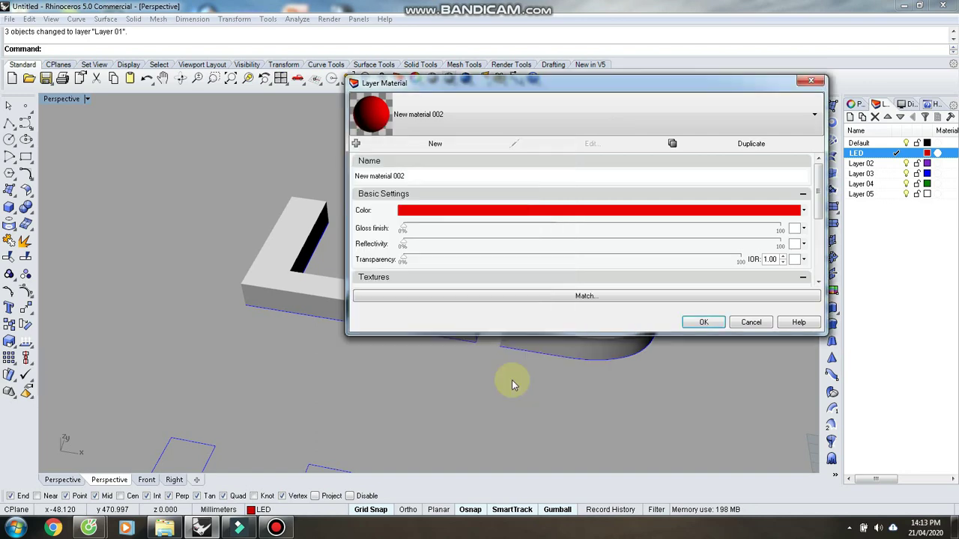
{"action": "left_click", "coordinate": [701, 322]}
Step: Examine the red extruded LED letters up close and from several angles
{"action": "scroll", "coordinate": [415, 298], "scroll_direction": "up", "scroll_amount": 5}
{"action": "scroll", "coordinate": [415, 298], "scroll_direction": "down", "scroll_amount": 5}
{"action": "right_click_drag", "start_coordinate": [413, 321], "coordinate": [503, 282]}
{"action": "scroll", "coordinate": [421, 272], "scroll_direction": "up", "scroll_amount": 7}
{"action": "right_click_drag", "start_coordinate": [422, 275], "coordinate": [429, 330]}
{"action": "scroll", "coordinate": [430, 329], "scroll_direction": "down", "scroll_amount": 8}
{"action": "right_click_drag", "start_coordinate": [519, 362], "coordinate": [393, 308]}
{"action": "scroll", "coordinate": [393, 308], "scroll_direction": "up", "scroll_amount": 6}
{"action": "scroll", "coordinate": [453, 310], "scroll_direction": "down", "scroll_amount": 8}
{"action": "right_click_drag", "start_coordinate": [453, 310], "coordinate": [438, 262]}
Step: Ungroup the three extruded LED letters
{"action": "left_click", "coordinate": [458, 261]}
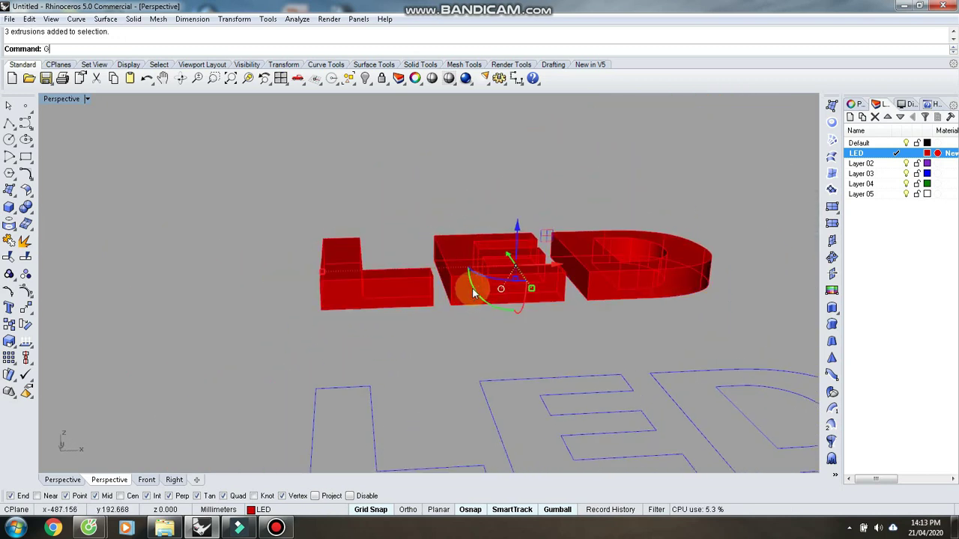
{"action": "left_click", "coordinate": [307, 213]}
{"action": "left_click", "coordinate": [448, 276]}
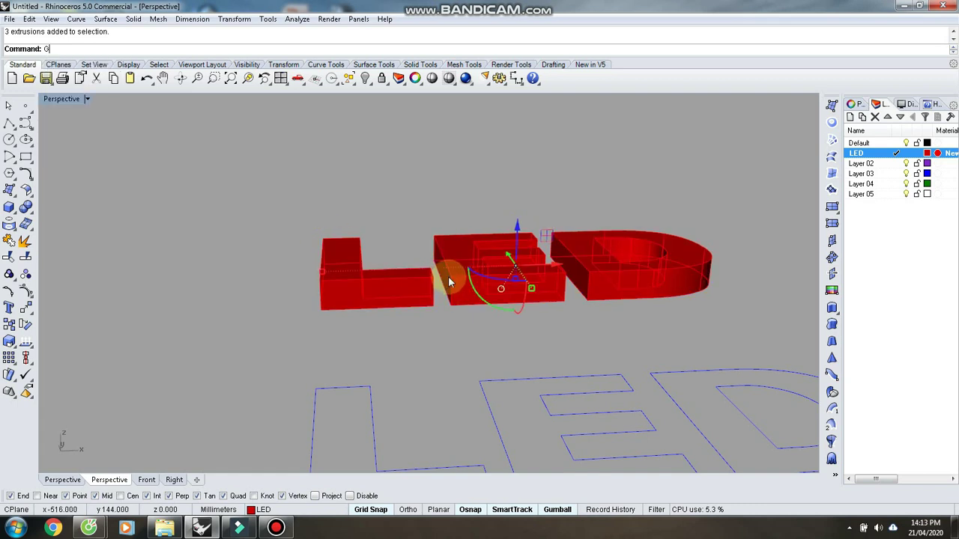
{"action": "key", "text": "Escape"}
Step: Move the extruded letter E away from L and D and undo the move
{"action": "left_click", "coordinate": [469, 258]}
{"action": "scroll", "coordinate": [487, 306], "scroll_direction": "up", "scroll_amount": 2}
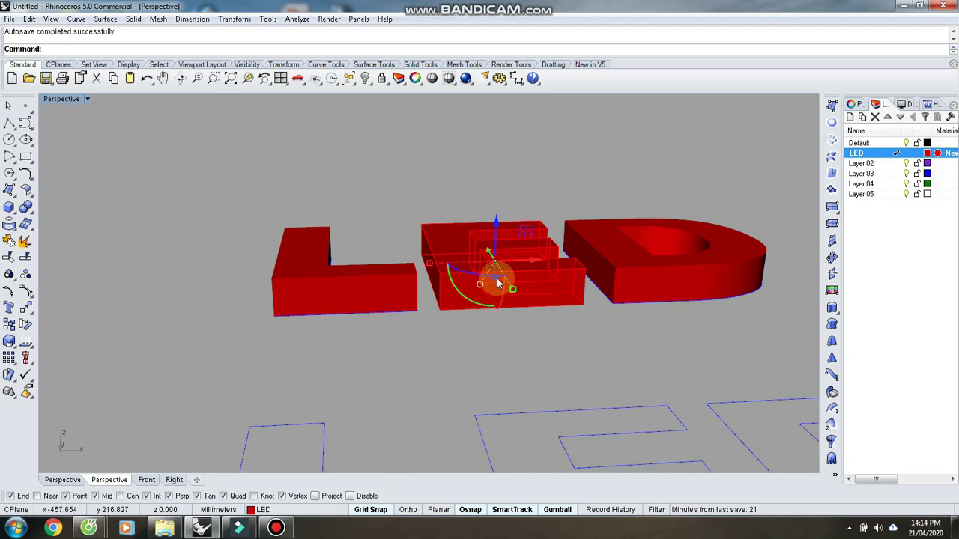
{"action": "left_click_drag", "start_coordinate": [494, 281], "coordinate": [666, 360]}
{"action": "right_click_drag", "start_coordinate": [630, 297], "coordinate": [561, 364]}
{"action": "key", "text": "ctrl+z"}
Step: Group the extruded letters L, E and D again
{"action": "left_click", "coordinate": [532, 166]}
{"action": "right_click_drag", "start_coordinate": [533, 166], "coordinate": [546, 326]}
{"action": "left_click", "coordinate": [460, 244]}
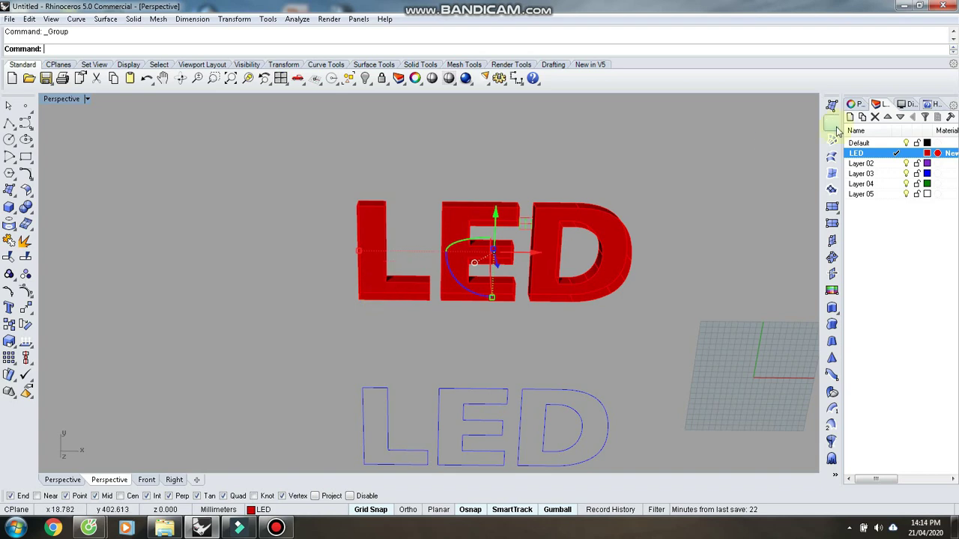
Step: Open the LED layer's material colour selection and place its dialogs clear of the letters
{"action": "left_click", "coordinate": [937, 154]}
{"action": "left_click_drag", "start_coordinate": [518, 100], "coordinate": [804, 55]}
{"action": "left_click", "coordinate": [760, 157]}
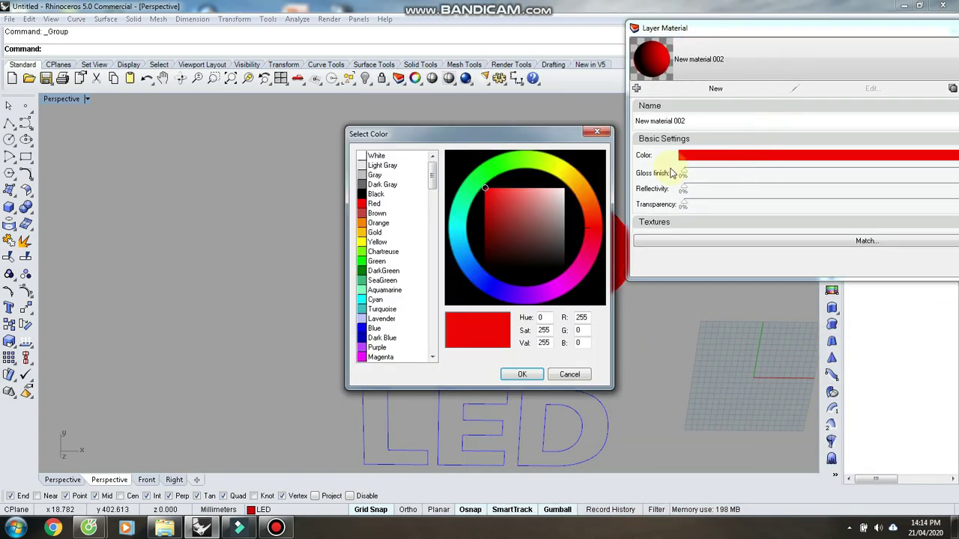
{"action": "left_click_drag", "start_coordinate": [449, 133], "coordinate": [135, 64]}
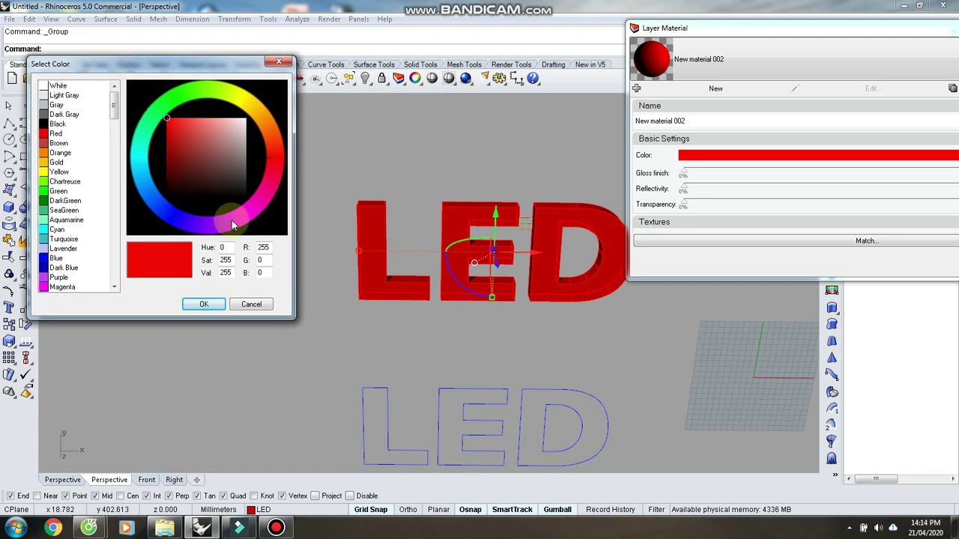
Step: Preview yellow, magenta, turquoise, green and chartreuse as the LED layer's material colour
{"action": "mouse_move", "coordinate": [232, 220]}
{"action": "left_mouse_down"}
{"action": "mouse_move", "coordinate": [268, 191]}
{"action": "mouse_move", "coordinate": [235, 100]}
{"action": "mouse_move", "coordinate": [249, 100]}
{"action": "left_mouse_up"}
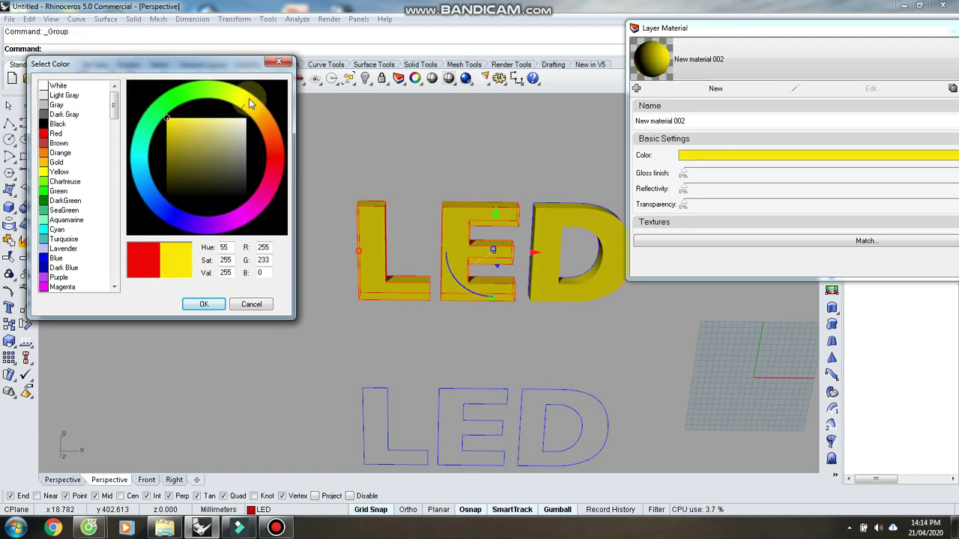
{"action": "left_click", "coordinate": [141, 259]}
{"action": "left_click", "coordinate": [59, 172]}
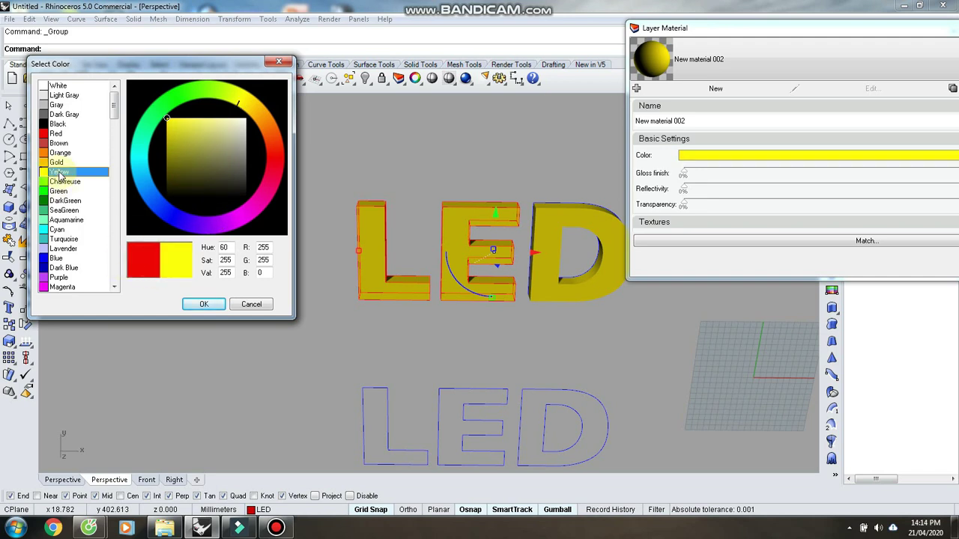
{"action": "left_click", "coordinate": [72, 288]}
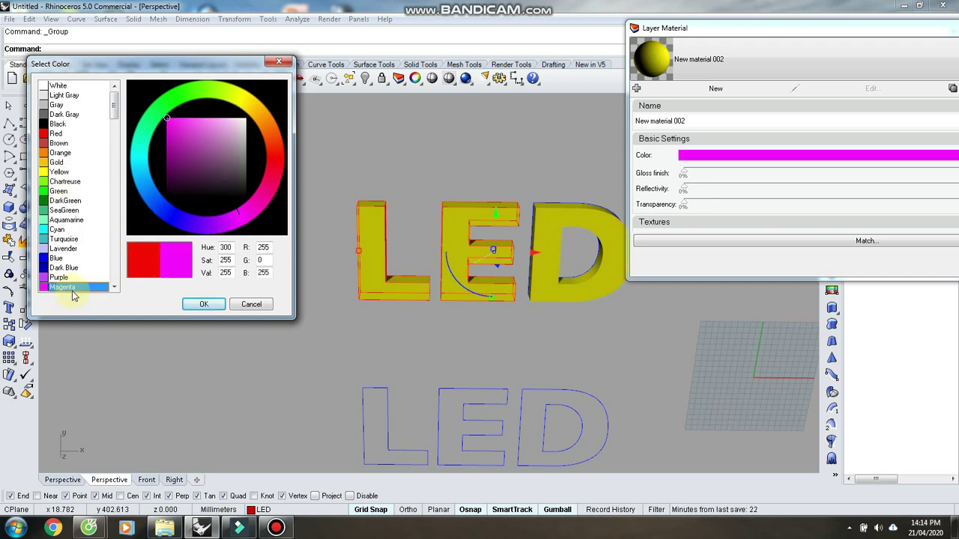
{"action": "left_click", "coordinate": [65, 240]}
{"action": "left_click", "coordinate": [60, 191]}
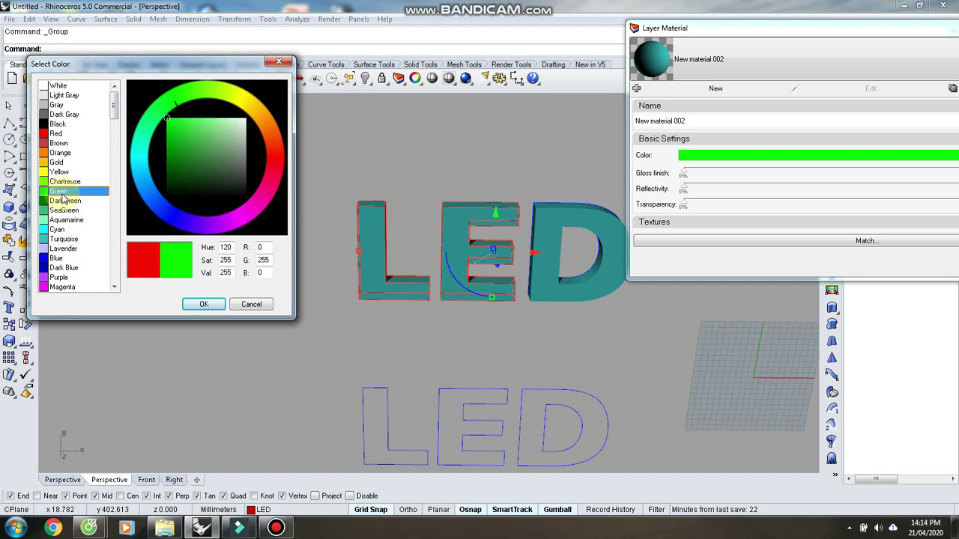
{"action": "left_click", "coordinate": [65, 183]}
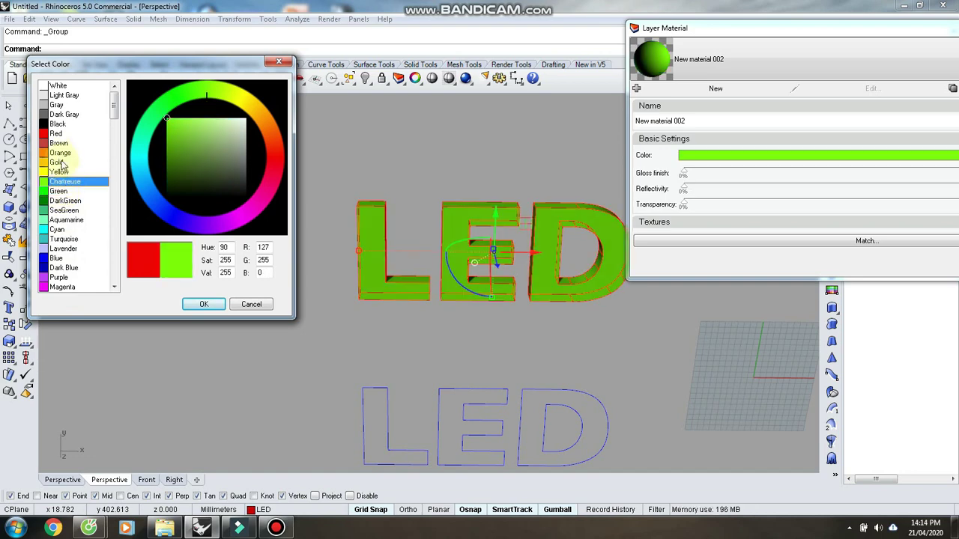
Step: Set the LED layer's material colour to Yellow and apply the material
{"action": "left_click", "coordinate": [59, 172]}
{"action": "left_click", "coordinate": [196, 304]}
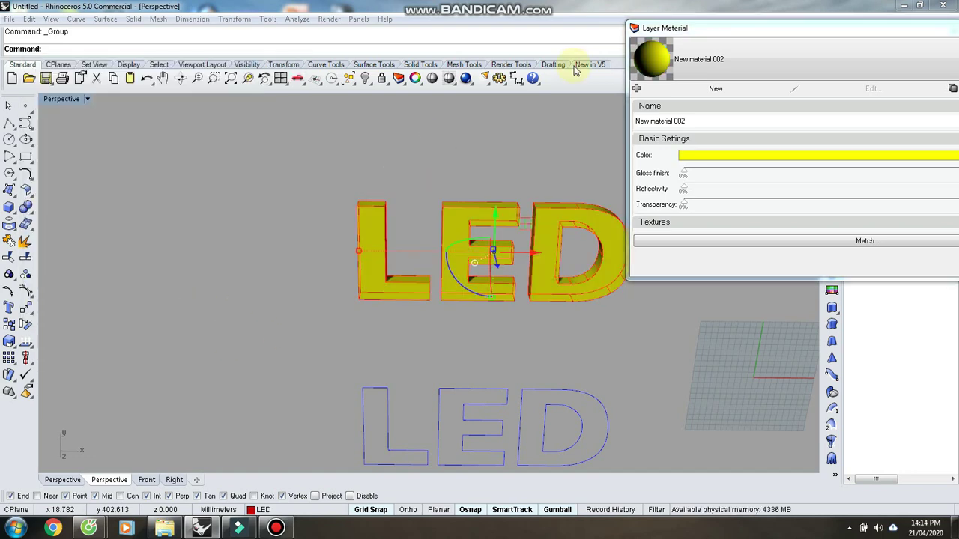
{"action": "left_click_drag", "start_coordinate": [866, 29], "coordinate": [596, 86]}
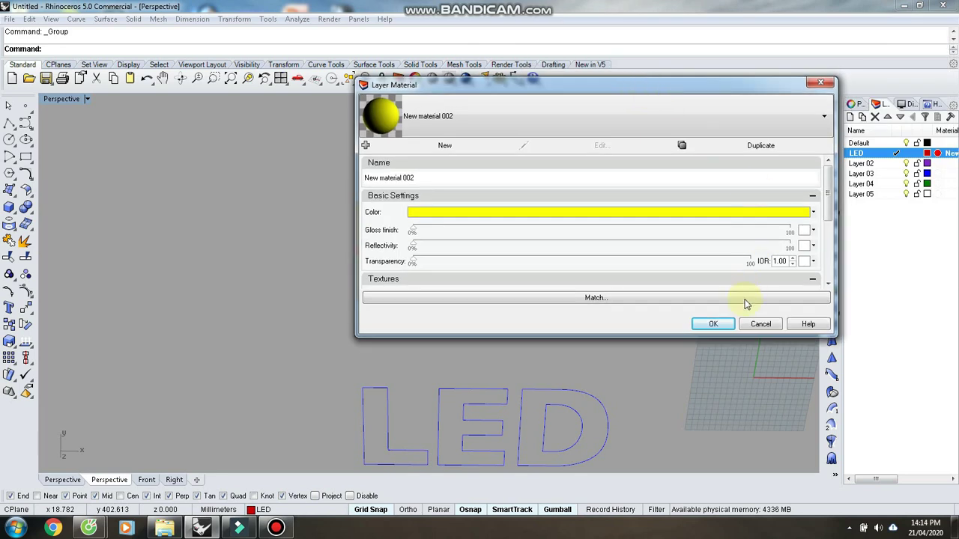
{"action": "left_click", "coordinate": [708, 322]}
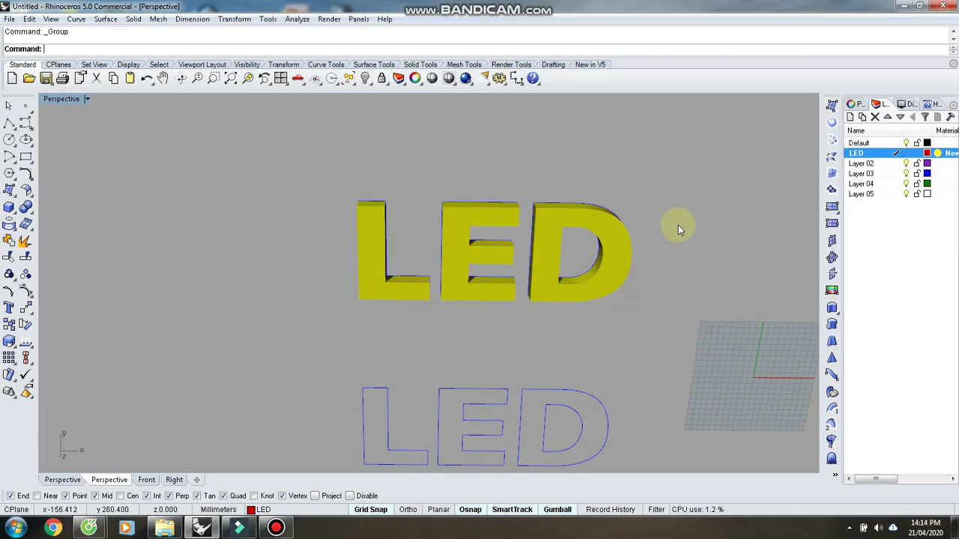
Step: Switch the Perspective view to Shaded display and make a test render of the letters
{"action": "left_click", "coordinate": [448, 79]}
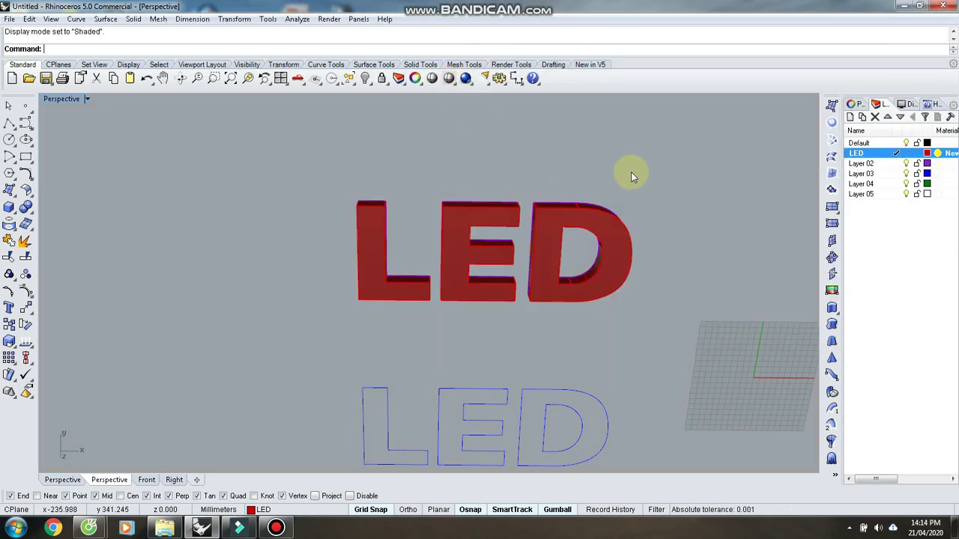
{"action": "left_click", "coordinate": [466, 79]}
{"action": "left_click", "coordinate": [733, 85]}
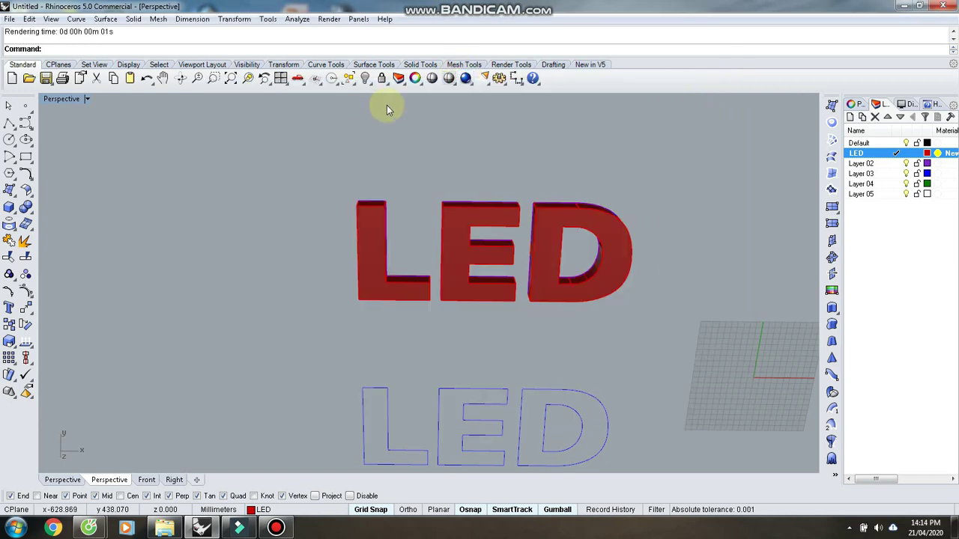
{"action": "left_click", "coordinate": [432, 79]}
{"action": "key", "text": "Escape"}
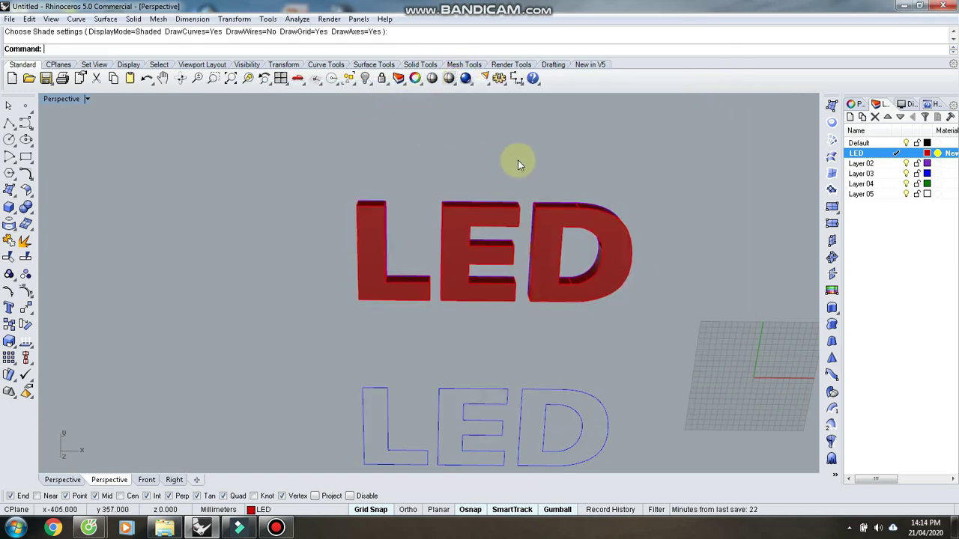
Step: Set the Perspective view to the Rendered display mode
{"action": "right_click_drag", "start_coordinate": [532, 344], "coordinate": [629, 238]}
{"action": "scroll", "coordinate": [530, 262], "scroll_direction": "down", "scroll_amount": 8}
{"action": "right_click_drag", "start_coordinate": [428, 325], "coordinate": [528, 271]}
{"action": "scroll", "coordinate": [471, 274], "scroll_direction": "up", "scroll_amount": 9}
{"action": "left_click", "coordinate": [59, 64]}
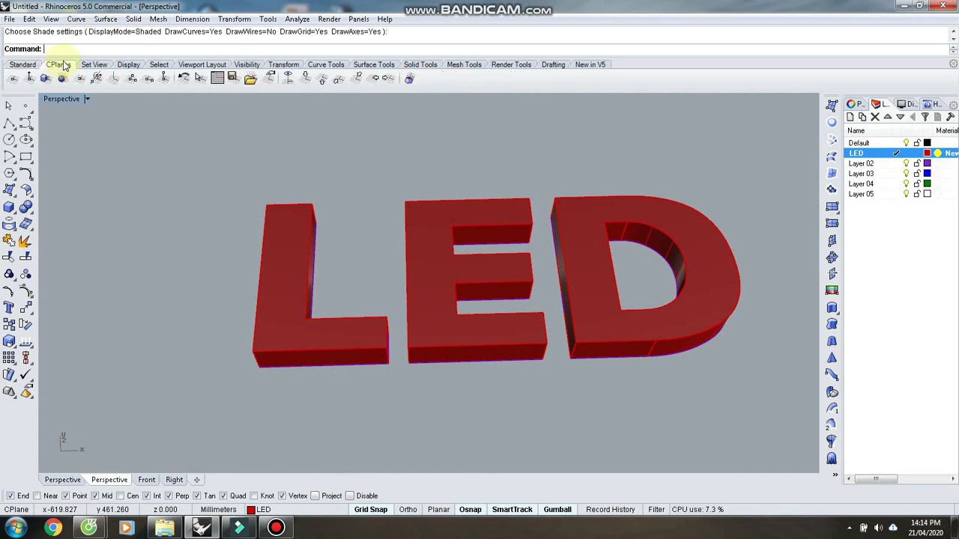
{"action": "left_click", "coordinate": [129, 65]}
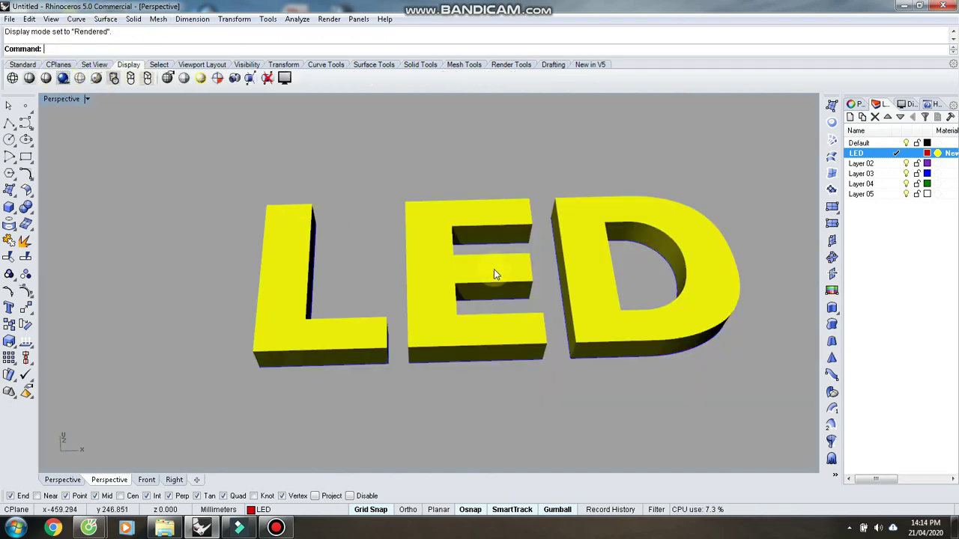
Step: Examine the yellow extruded letters and the remaining LED outline curves from different angles and distances
{"action": "scroll", "coordinate": [441, 328], "scroll_direction": "up", "scroll_amount": 8}
{"action": "scroll", "coordinate": [440, 328], "scroll_direction": "down", "scroll_amount": 9}
{"action": "right_click_drag", "start_coordinate": [461, 316], "coordinate": [558, 288]}
{"action": "scroll", "coordinate": [447, 322], "scroll_direction": "up", "scroll_amount": 5}
{"action": "scroll", "coordinate": [558, 292], "scroll_direction": "down", "scroll_amount": 9}
{"action": "right_click_drag", "start_coordinate": [407, 274], "coordinate": [456, 269]}
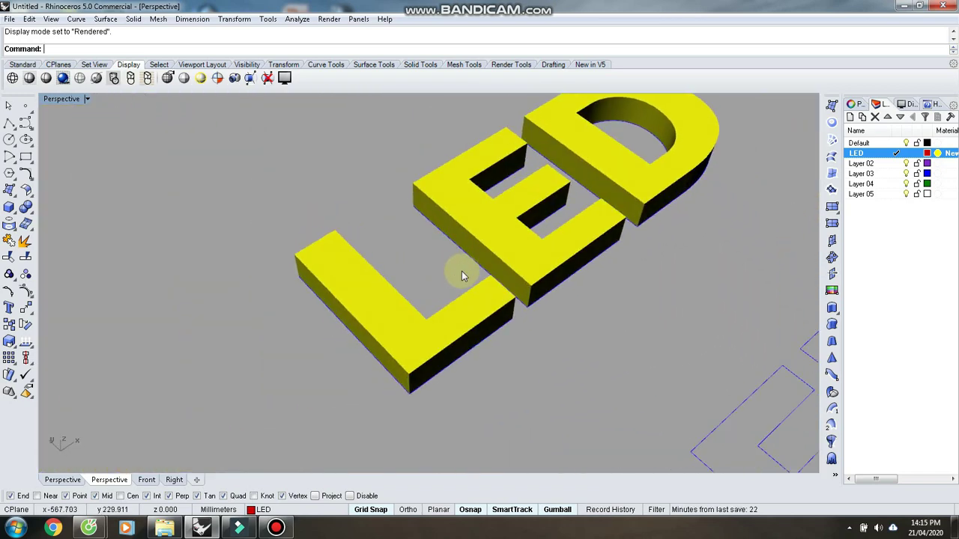
{"action": "scroll", "coordinate": [344, 284], "scroll_direction": "down", "scroll_amount": 5}
{"action": "scroll", "coordinate": [472, 329], "scroll_direction": "up", "scroll_amount": 5}
{"action": "scroll", "coordinate": [456, 334], "scroll_direction": "down", "scroll_amount": 5}
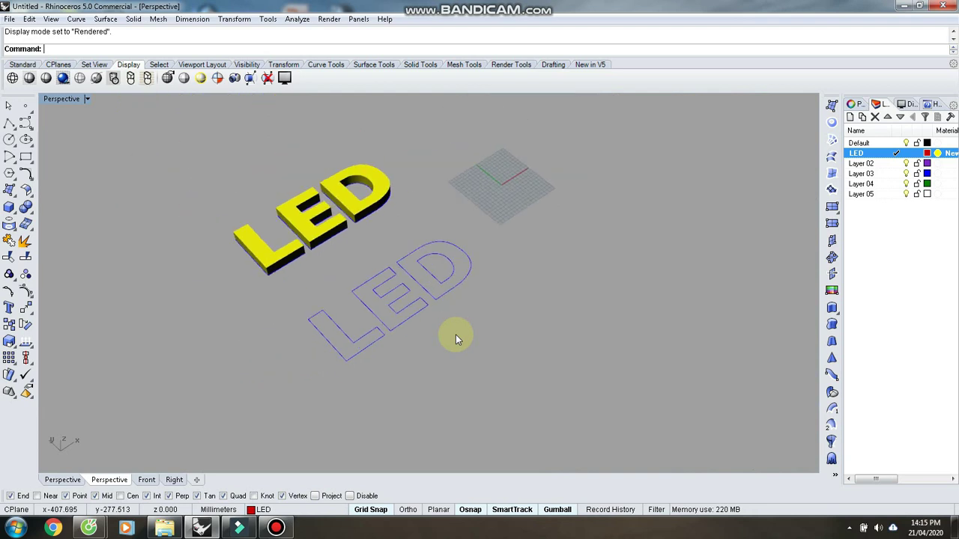
{"action": "scroll", "coordinate": [429, 310], "scroll_direction": "up", "scroll_amount": 4}
Step: Select the unextruded LED outline curves in the Top view and paste a copy in place in Perspective
{"action": "key", "text": "ctrl+F1"}
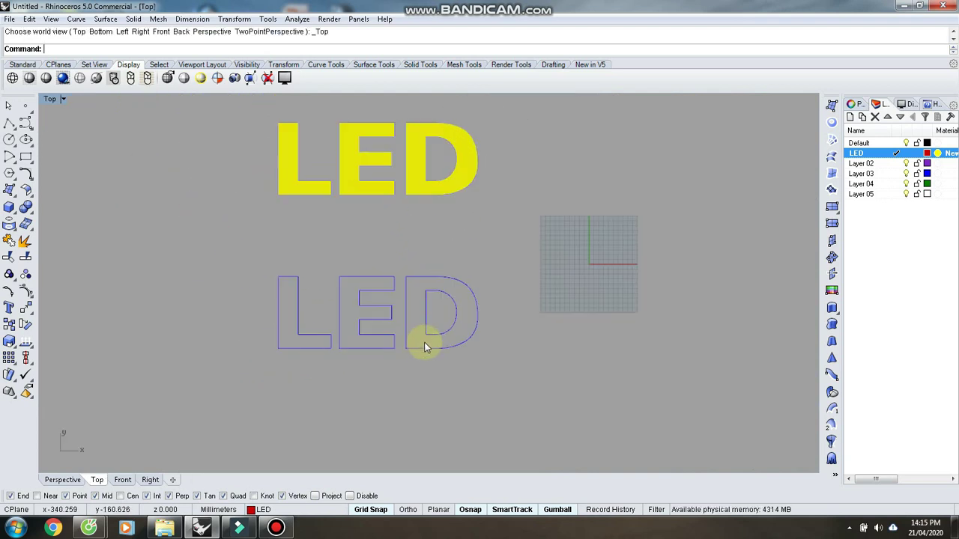
{"action": "left_click_drag", "start_coordinate": [240, 284], "coordinate": [582, 420]}
{"action": "key", "text": "ctrl+F3"}
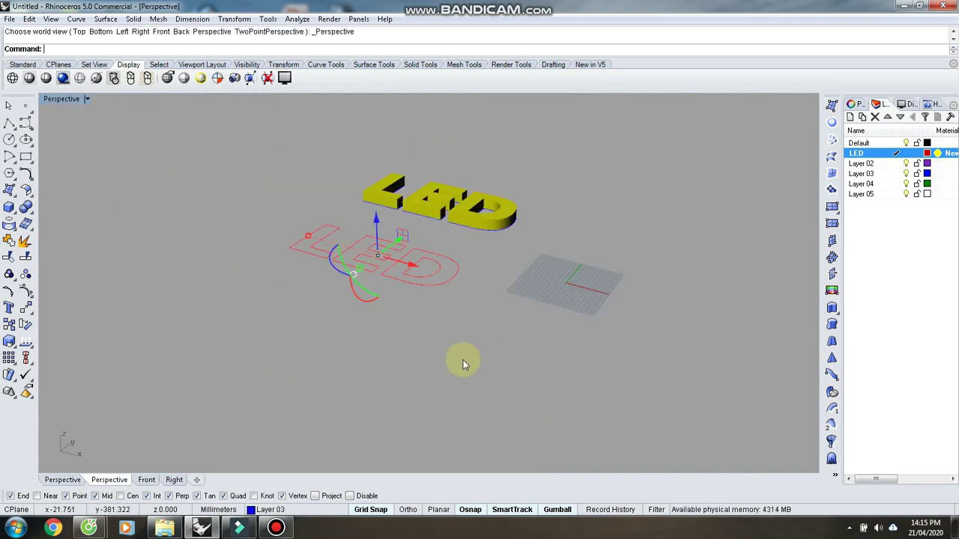
{"action": "scroll", "coordinate": [367, 247], "scroll_direction": "up", "scroll_amount": 3}
{"action": "key", "text": "ctrl+c"}
{"action": "key", "text": "ctrl+v"}
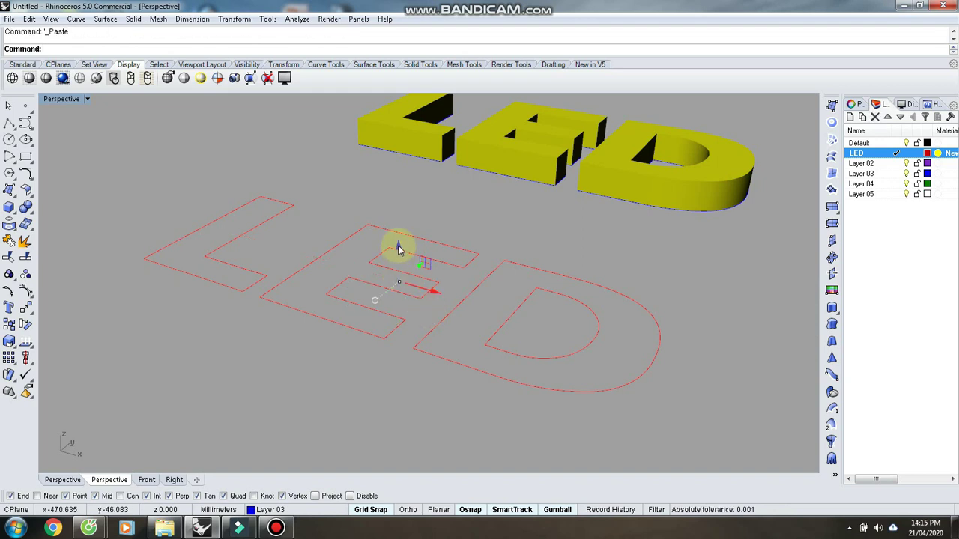
Step: Raise one set of the duplicated LED curves 50 mm along Z and deselect it
{"action": "left_click", "coordinate": [397, 245]}
{"action": "type", "text": "3"}
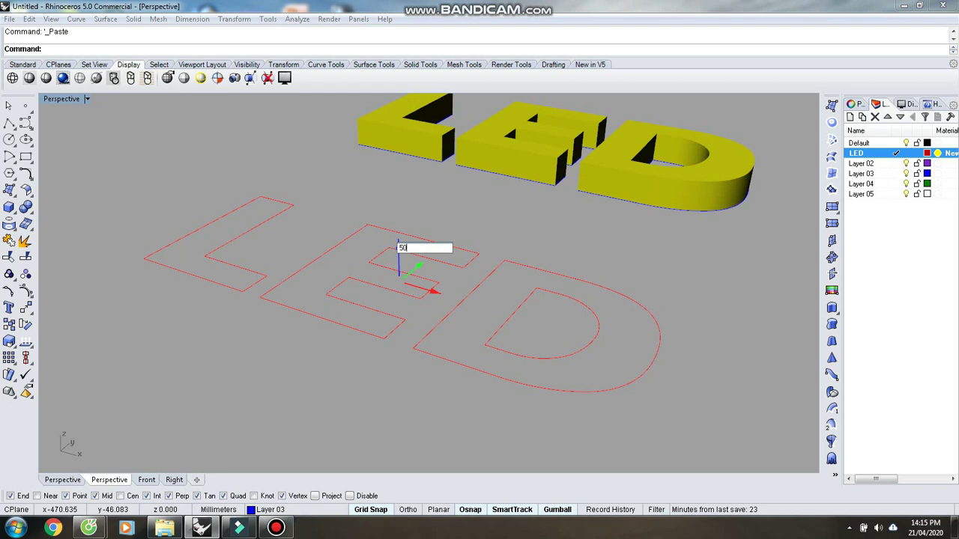
{"action": "key", "text": "Return"}
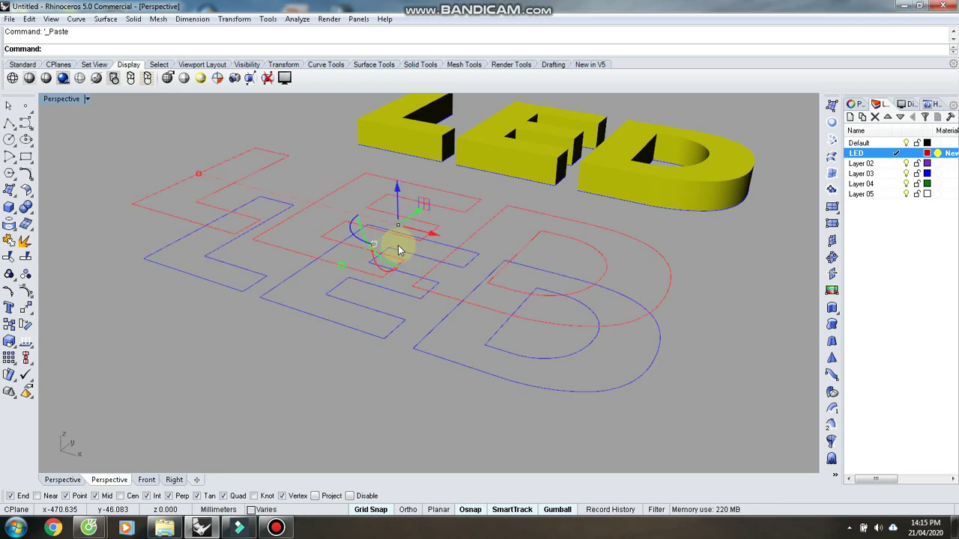
{"action": "left_click", "coordinate": [202, 366]}
Step: Loft the lower and raised L outlines with Normal style and Do not simplify
{"action": "left_click", "coordinate": [137, 213]}
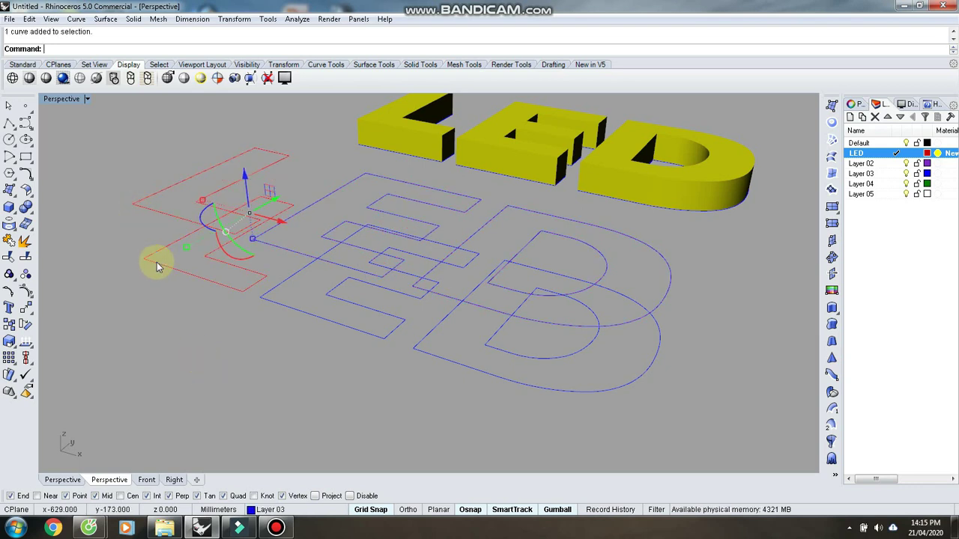
{"action": "type", "text": "loft"}
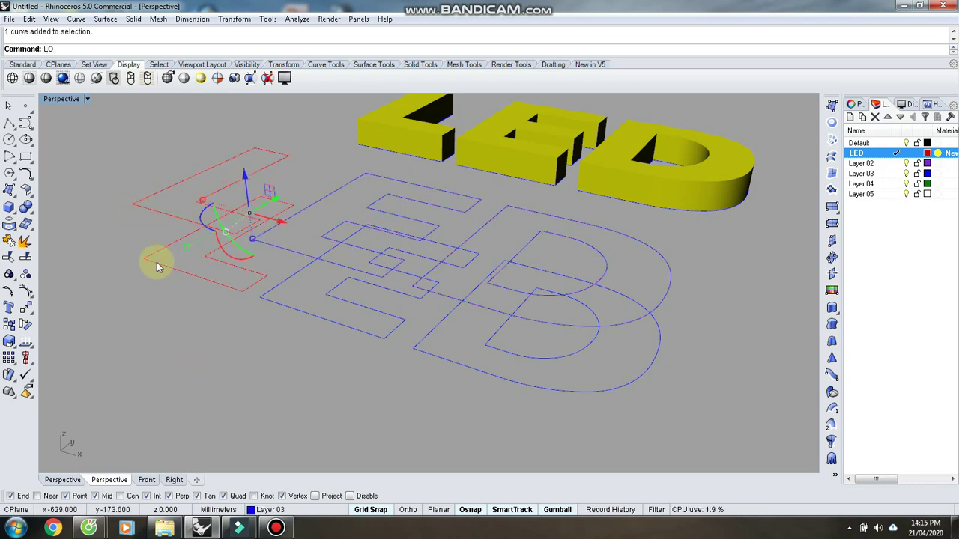
{"action": "key", "text": "Return"}
{"action": "key", "text": "Return"}
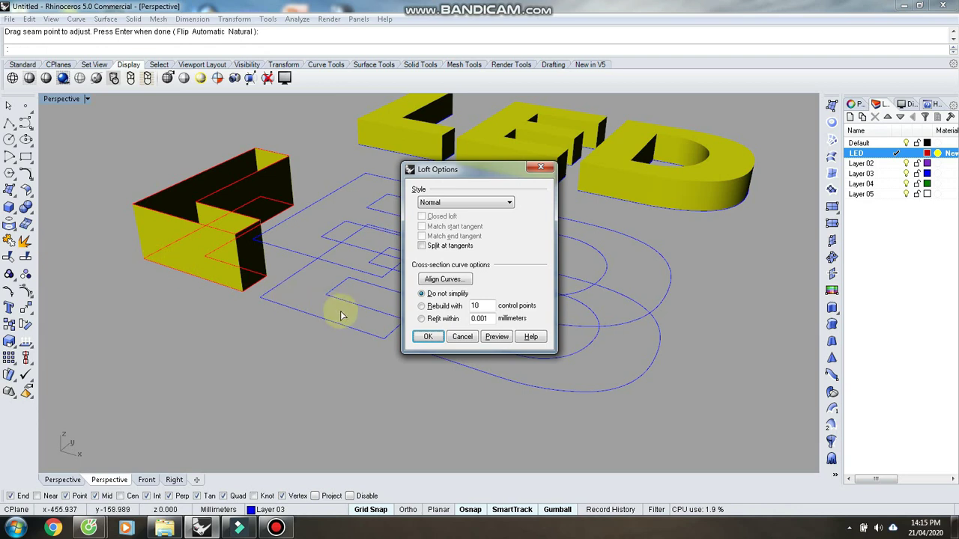
{"action": "left_click", "coordinate": [427, 337]}
Step: Loft the lower and raised E outlines with Normal style and Do not simplify
{"action": "left_click", "coordinate": [273, 251]}
{"action": "left_click", "coordinate": [280, 305], "text": "shift"}
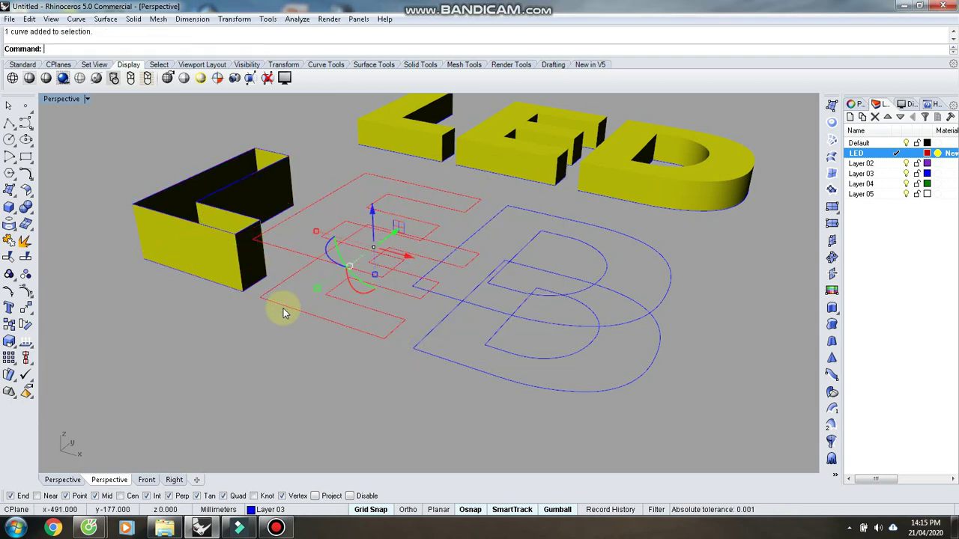
{"action": "type", "text": "Loft"}
{"action": "key", "text": "Return"}
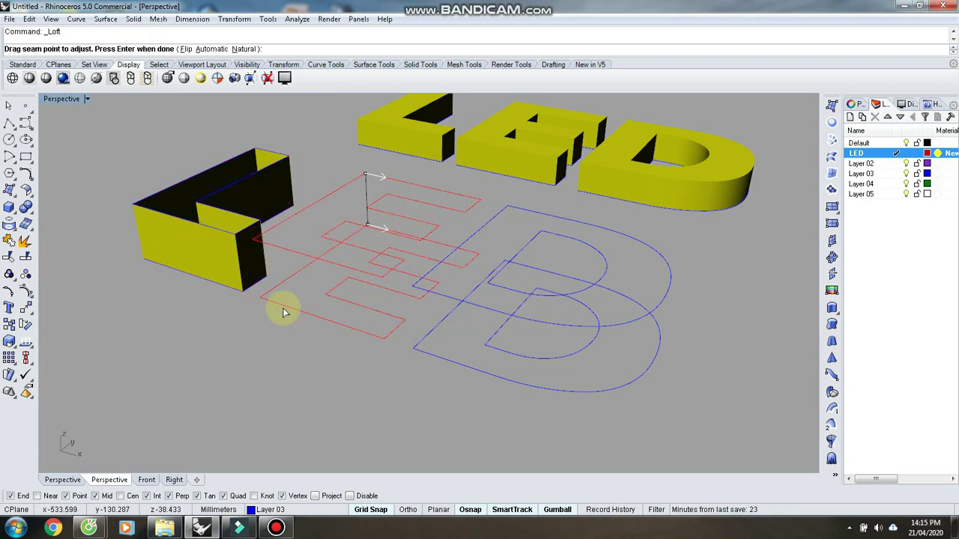
{"action": "key", "text": "Return"}
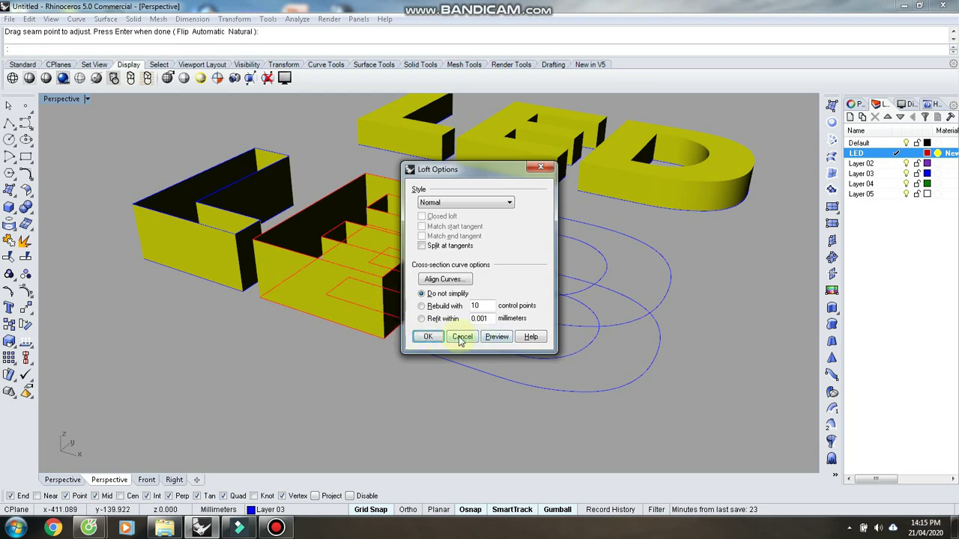
{"action": "left_click", "coordinate": [427, 336]}
Step: Loft the lower and raised inner outlines of the D's hole with Normal style and Do not simplify
{"action": "left_click", "coordinate": [555, 302]}
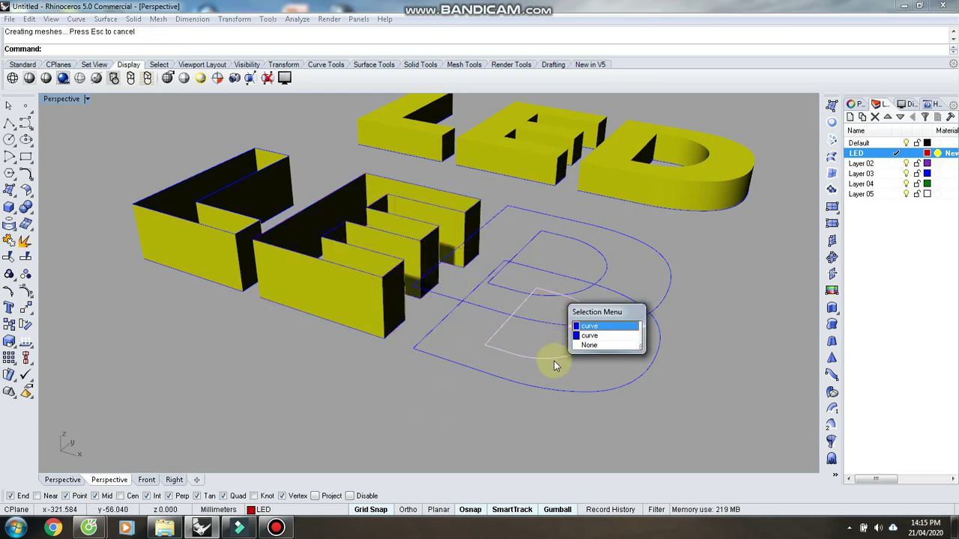
{"action": "left_click", "coordinate": [590, 336]}
{"action": "left_click", "coordinate": [595, 287]}
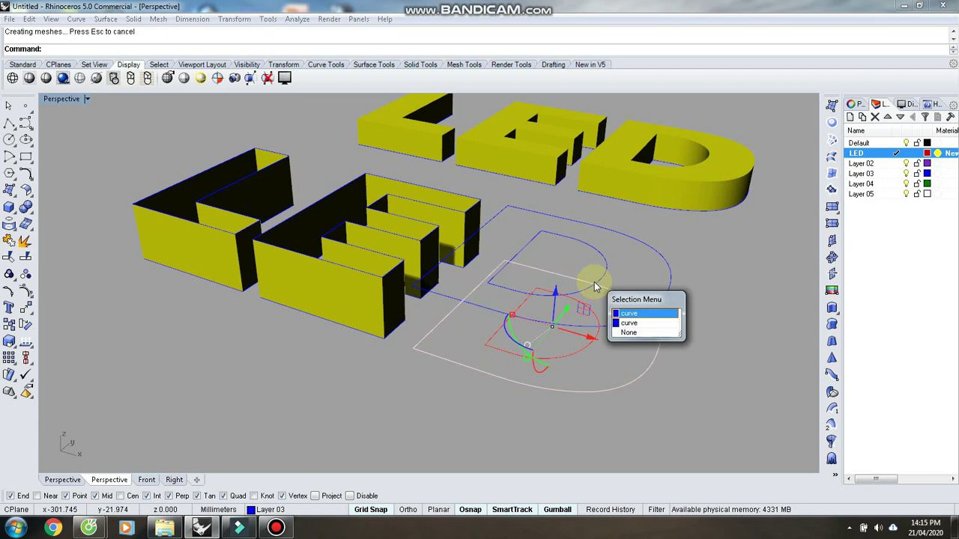
{"action": "left_click", "coordinate": [629, 323]}
{"action": "key", "text": "Return"}
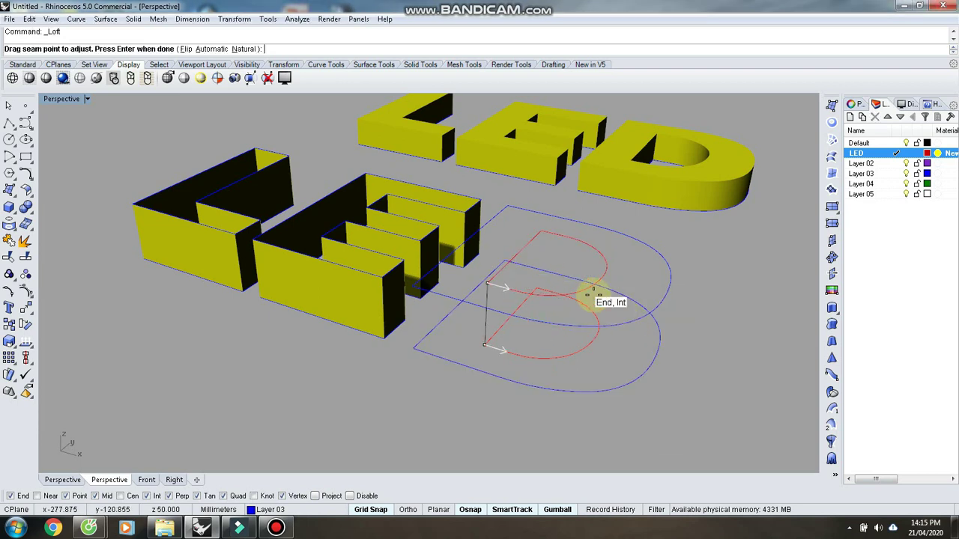
{"action": "key", "text": "Return"}
{"action": "left_click", "coordinate": [428, 337]}
Step: Loft the lower and raised outer outlines of the D with the same loft options
{"action": "left_click", "coordinate": [602, 331]}
{"action": "left_click", "coordinate": [590, 394]}
{"action": "key", "text": "Return"}
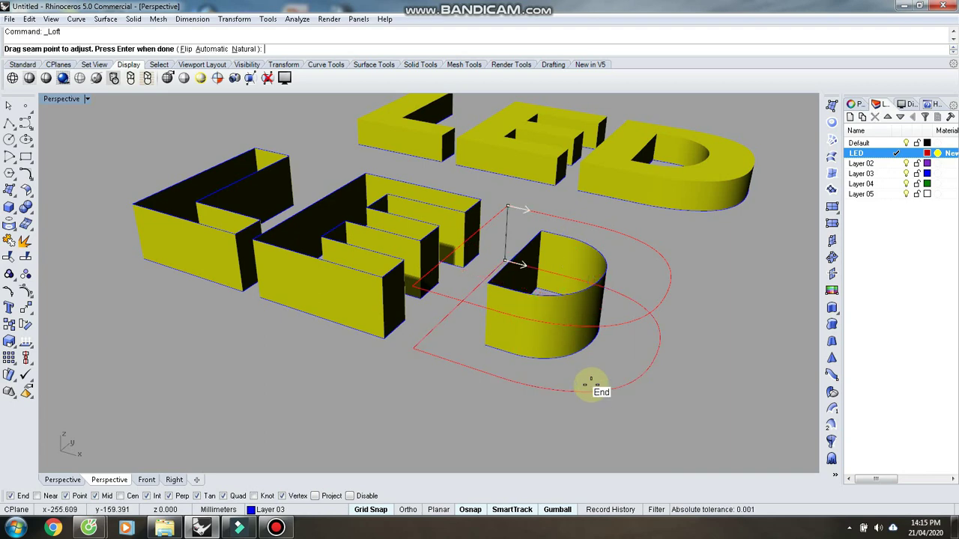
{"action": "key", "text": "Return"}
{"action": "left_click", "coordinate": [428, 337]}
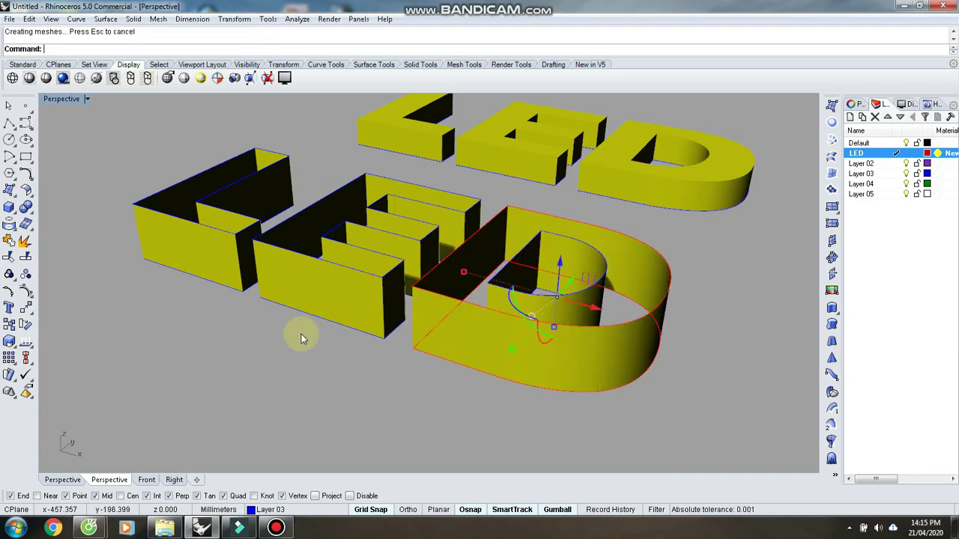
Step: Examine the open lofted walls of the LED letters from above and from the front, beside the extruded letters
{"action": "right_click_drag", "start_coordinate": [283, 323], "coordinate": [357, 101]}
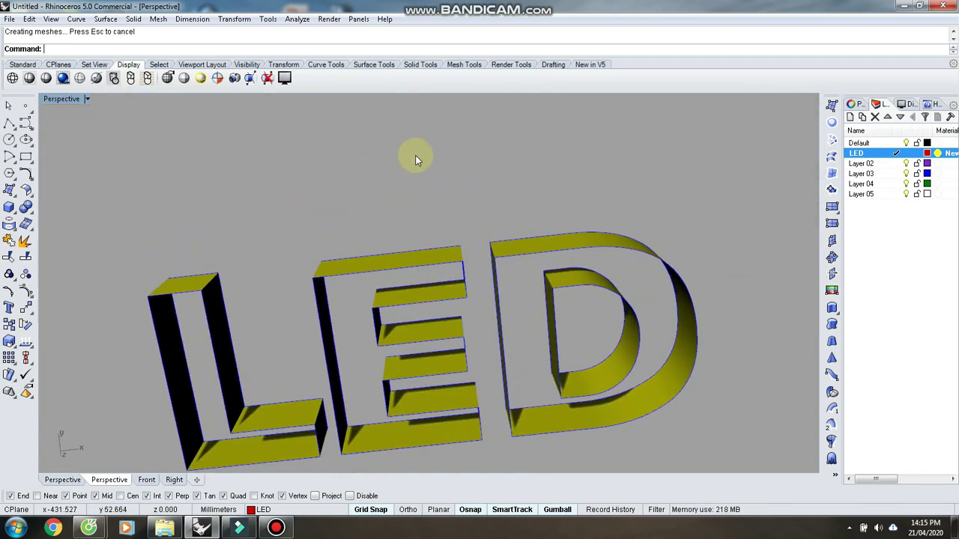
{"action": "scroll", "coordinate": [427, 173], "scroll_direction": "down", "scroll_amount": 10}
{"action": "right_click_drag", "start_coordinate": [446, 236], "coordinate": [442, 144]}
{"action": "scroll", "coordinate": [435, 238], "scroll_direction": "up", "scroll_amount": 10}
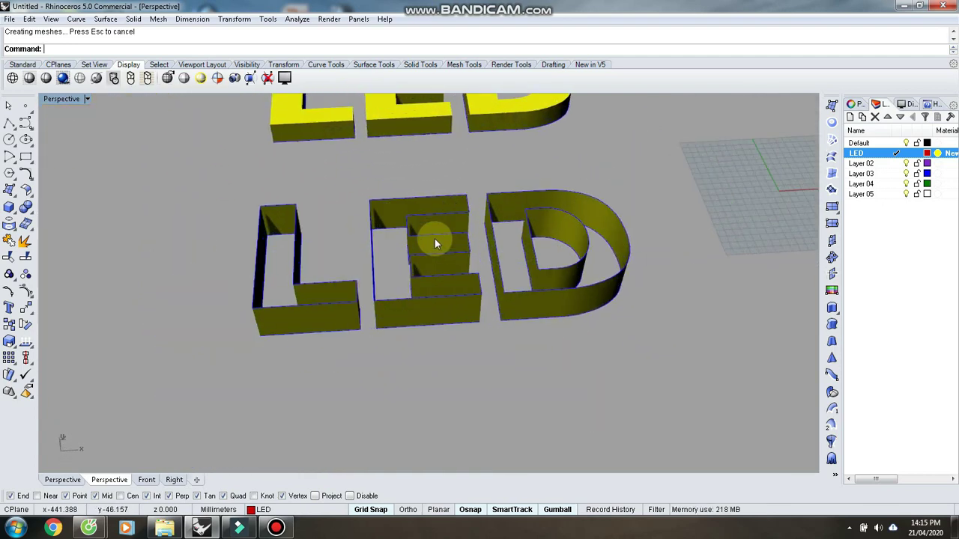
{"action": "scroll", "coordinate": [445, 214], "scroll_direction": "down", "scroll_amount": 4}
{"action": "right_click_drag", "start_coordinate": [480, 239], "coordinate": [495, 277]}
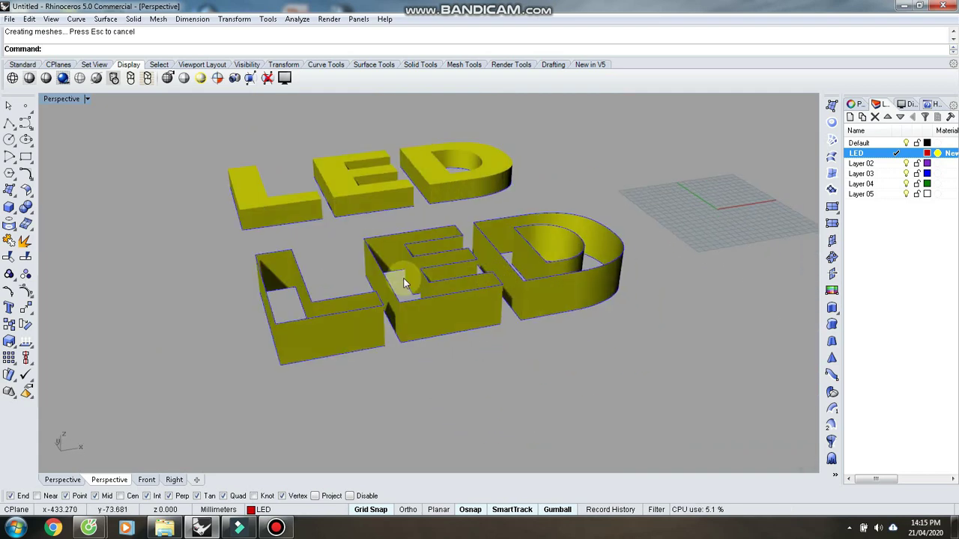
{"action": "scroll", "coordinate": [299, 247], "scroll_direction": "up", "scroll_amount": 5}
{"action": "scroll", "coordinate": [299, 248], "scroll_direction": "down", "scroll_amount": 5}
Step: Try to offset the raised outline of the lofted L inward by 10 mm
{"action": "scroll", "coordinate": [304, 281], "scroll_direction": "up", "scroll_amount": 3}
{"action": "left_click", "coordinate": [263, 337]}
{"action": "type", "text": "O"}
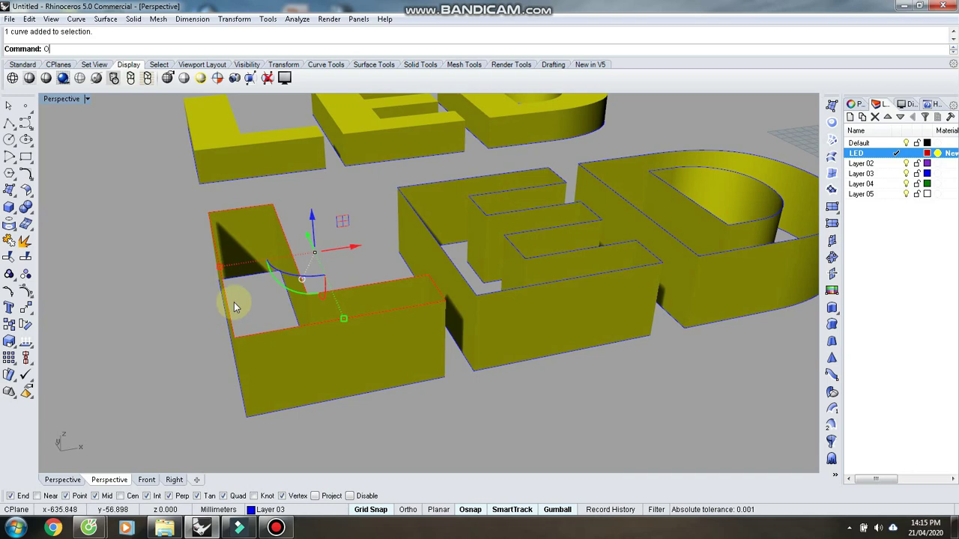
{"action": "key", "text": "Return"}
{"action": "type", "text": "1"}
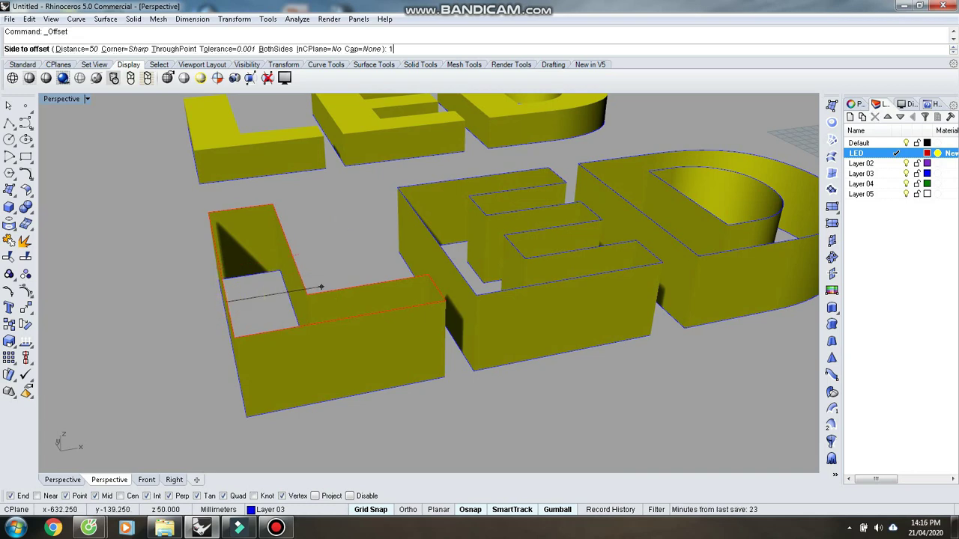
{"action": "type", "text": "0"}
{"action": "key", "text": "Return"}
{"action": "left_click", "coordinate": [247, 298]}
{"action": "right_click_drag", "start_coordinate": [320, 263], "coordinate": [313, 306]}
{"action": "scroll", "coordinate": [259, 250], "scroll_direction": "up", "scroll_amount": 4}
{"action": "scroll", "coordinate": [259, 250], "scroll_direction": "up", "scroll_amount": 2}
{"action": "key", "text": "ctrl+z"}
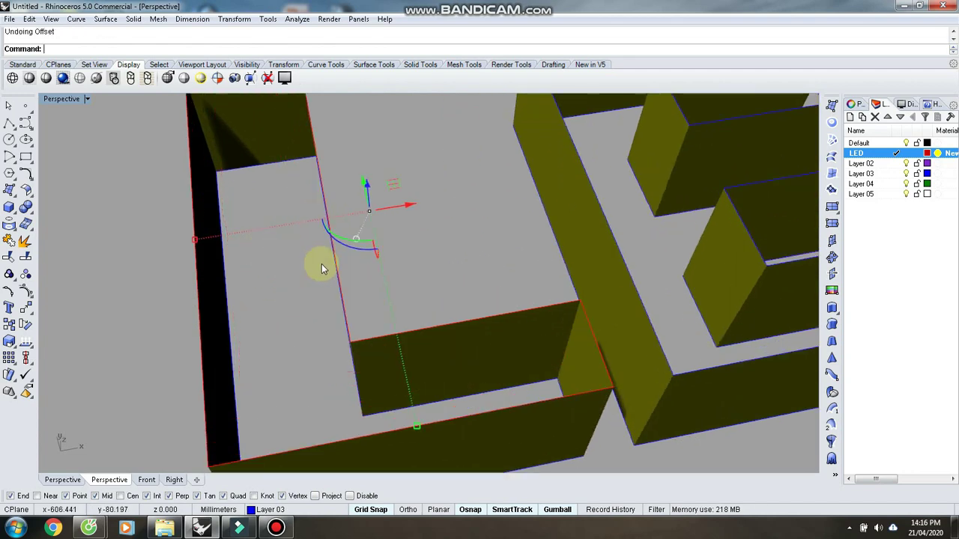
Step: Offset the raised outline of the lofted L 10 mm toward the inside of the letter
{"action": "right_click", "coordinate": [237, 350]}
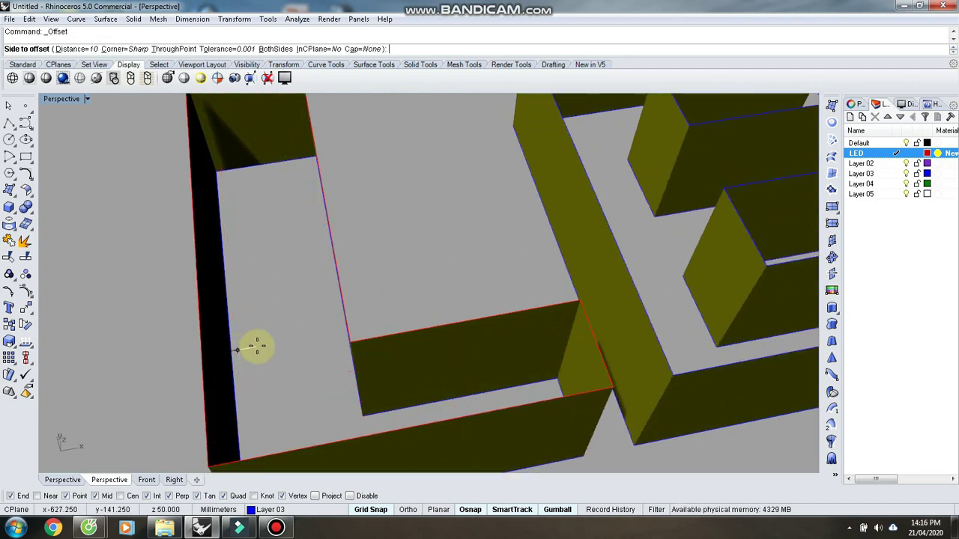
{"action": "left_click", "coordinate": [255, 345]}
{"action": "right_click_drag", "start_coordinate": [255, 346], "coordinate": [284, 304]}
{"action": "left_click", "coordinate": [416, 227]}
Step: Create a planar surface between the L's raised outline and its inner offset curve
{"action": "scroll", "coordinate": [382, 280], "scroll_direction": "down", "scroll_amount": 2}
{"action": "scroll", "coordinate": [313, 307], "scroll_direction": "up", "scroll_amount": 2}
{"action": "left_click", "coordinate": [270, 358]}
{"action": "left_click", "coordinate": [272, 366]}
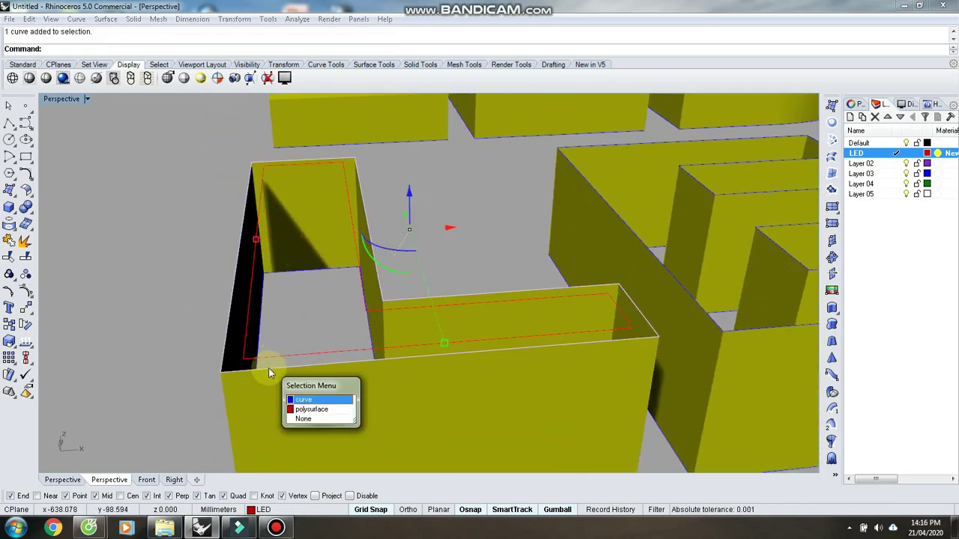
{"action": "left_click", "coordinate": [297, 398]}
{"action": "type", "text": "PL"}
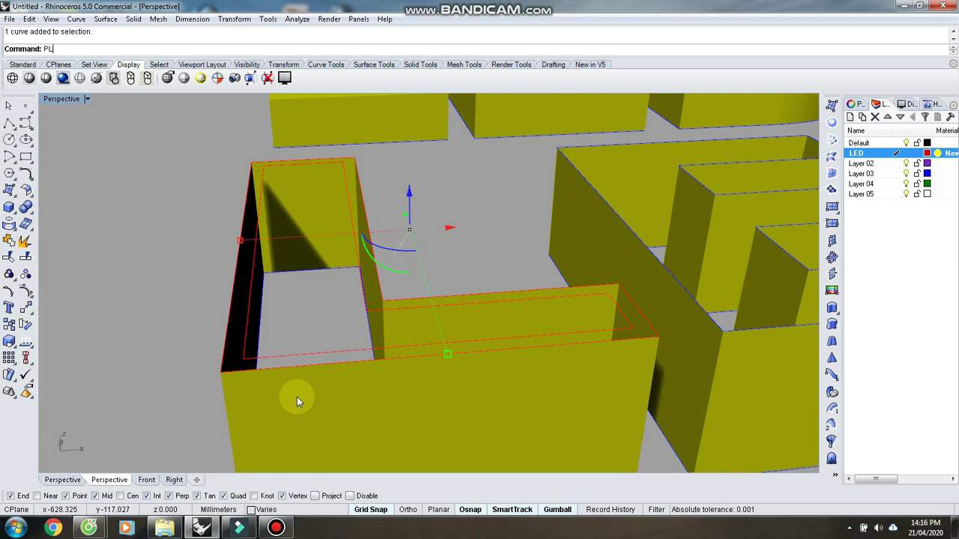
{"action": "type", "text": "S"}
{"action": "key", "text": "Return"}
{"action": "left_click", "coordinate": [180, 325]}
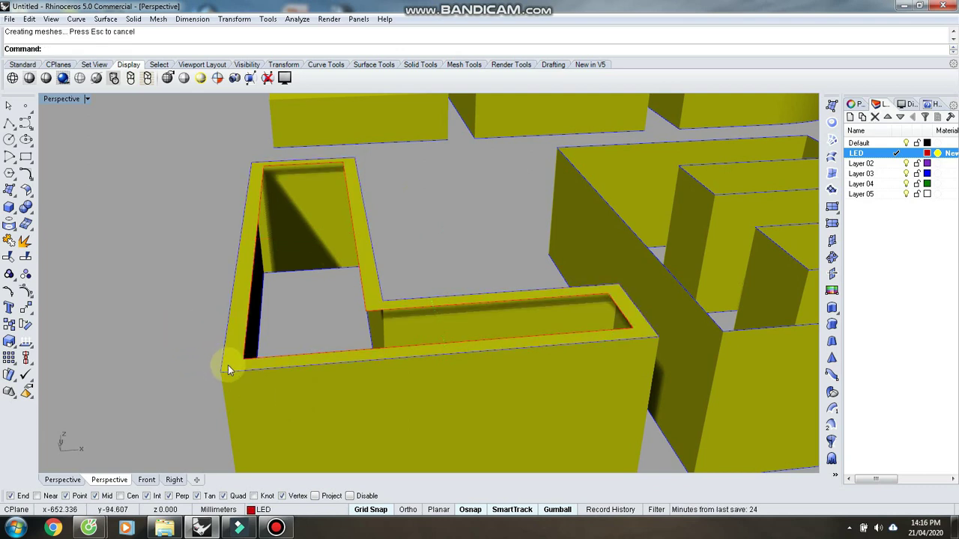
Step: Delete the L's outer raised outline curve and join the planar rim to the lofted L walls
{"action": "left_click", "coordinate": [224, 375]}
{"action": "key", "text": "Delete"}
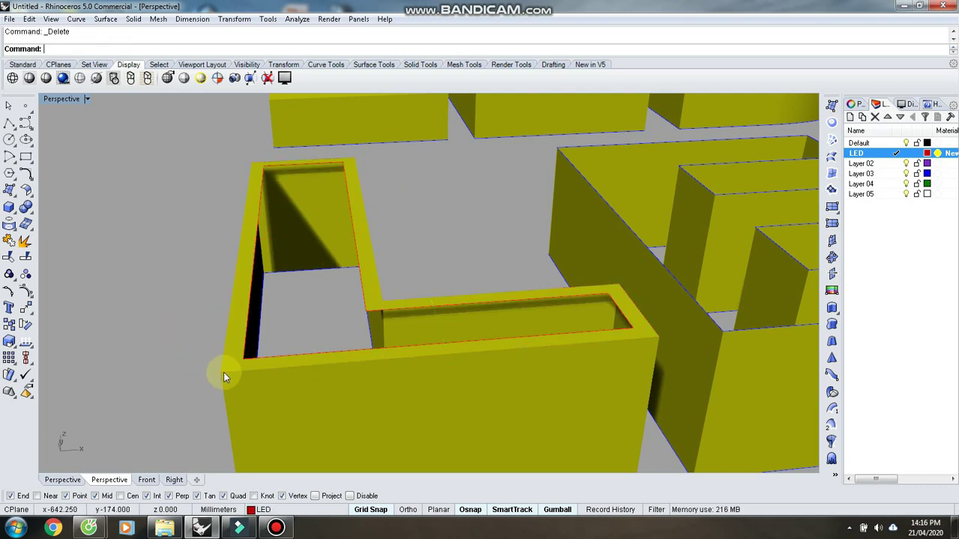
{"action": "scroll", "coordinate": [240, 371], "scroll_direction": "up", "scroll_amount": 5}
{"action": "left_click", "coordinate": [214, 360]}
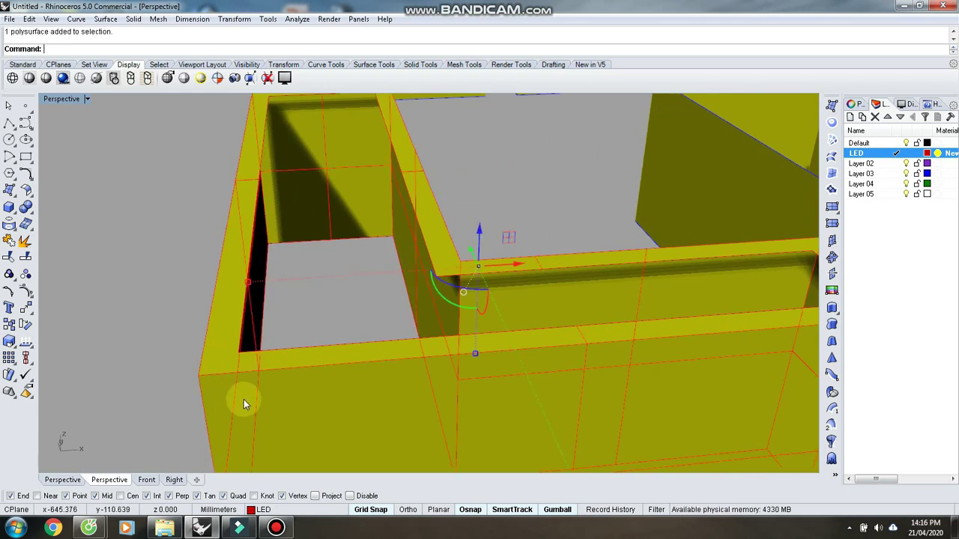
{"action": "key", "text": "Return"}
{"action": "left_click", "coordinate": [163, 351]}
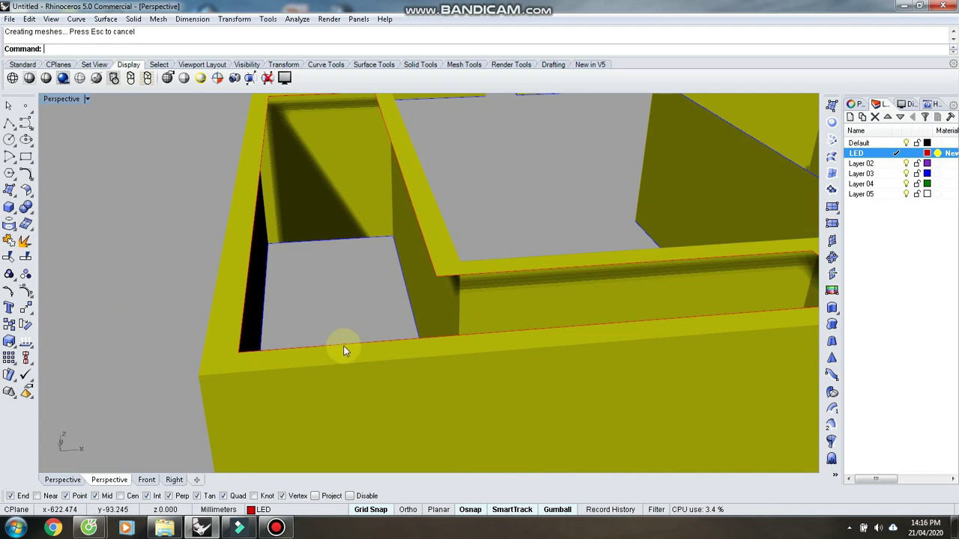
Step: Extrude the L's inner offset curve straight up 5 mm as a solid
{"action": "right_click_drag", "start_coordinate": [392, 321], "coordinate": [385, 369]}
{"action": "scroll", "coordinate": [358, 363], "scroll_direction": "down", "scroll_amount": 4}
{"action": "scroll", "coordinate": [363, 349], "scroll_direction": "down", "scroll_amount": 3}
{"action": "scroll", "coordinate": [367, 335], "scroll_direction": "up", "scroll_amount": 5}
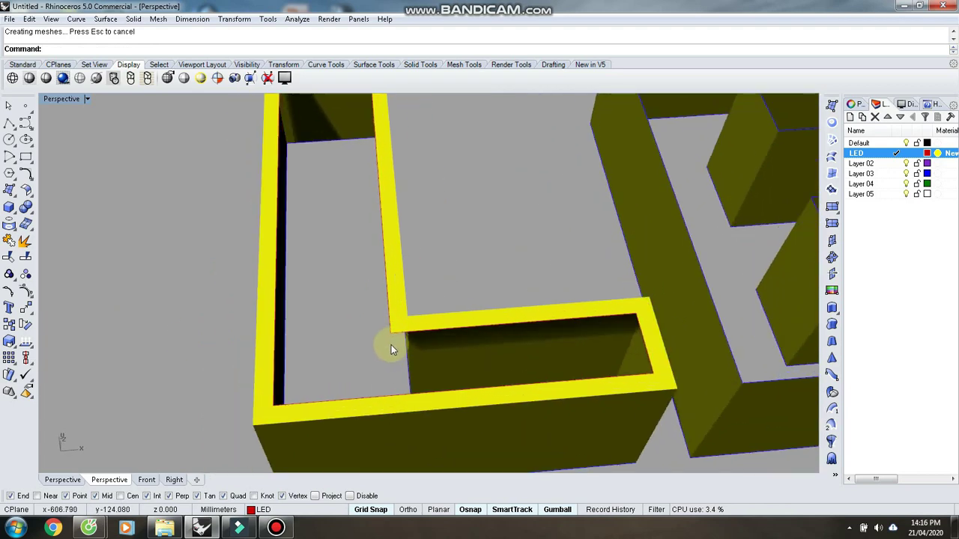
{"action": "left_click", "coordinate": [391, 337]}
{"action": "left_click", "coordinate": [413, 370]}
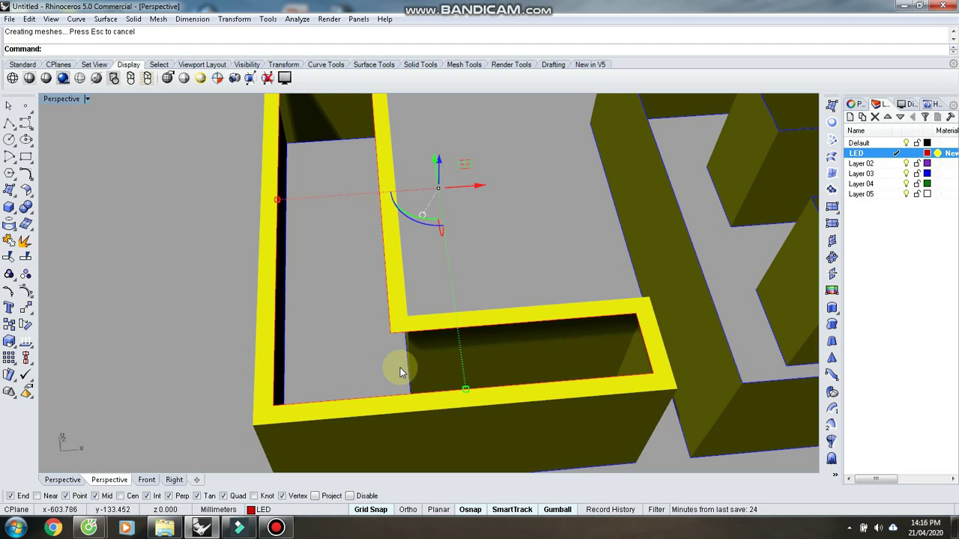
{"action": "right_click_drag", "start_coordinate": [400, 373], "coordinate": [385, 328]}
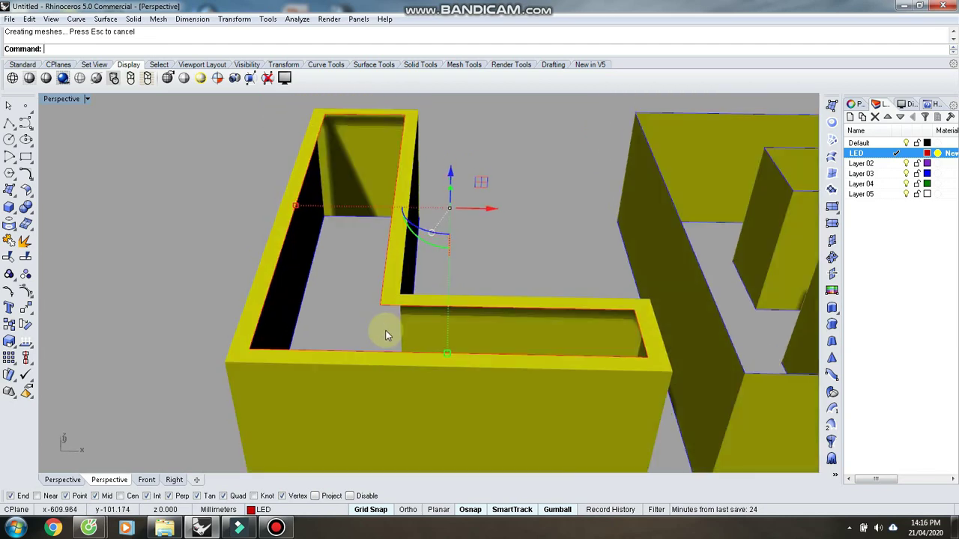
{"action": "left_click", "coordinate": [831, 307]}
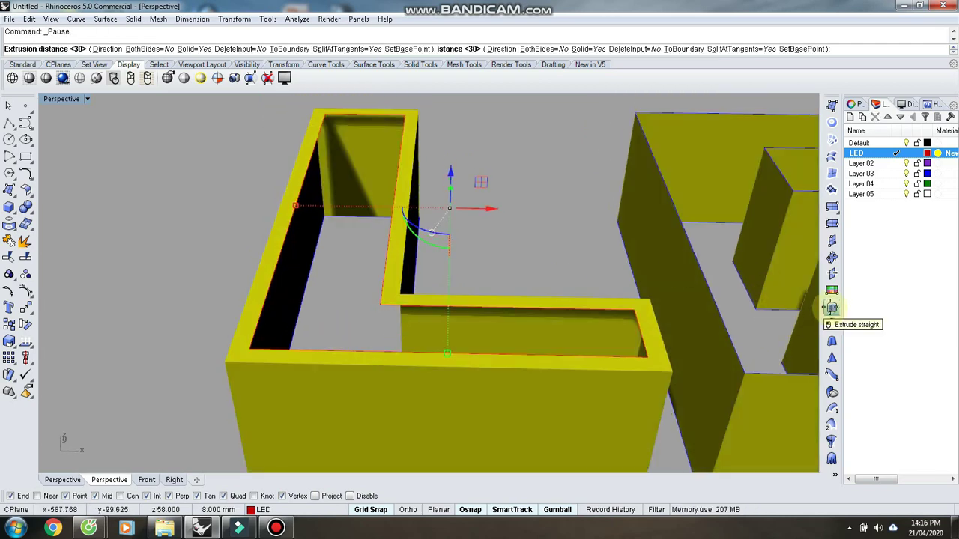
{"action": "type", "text": "S"}
{"action": "key", "text": "Return"}
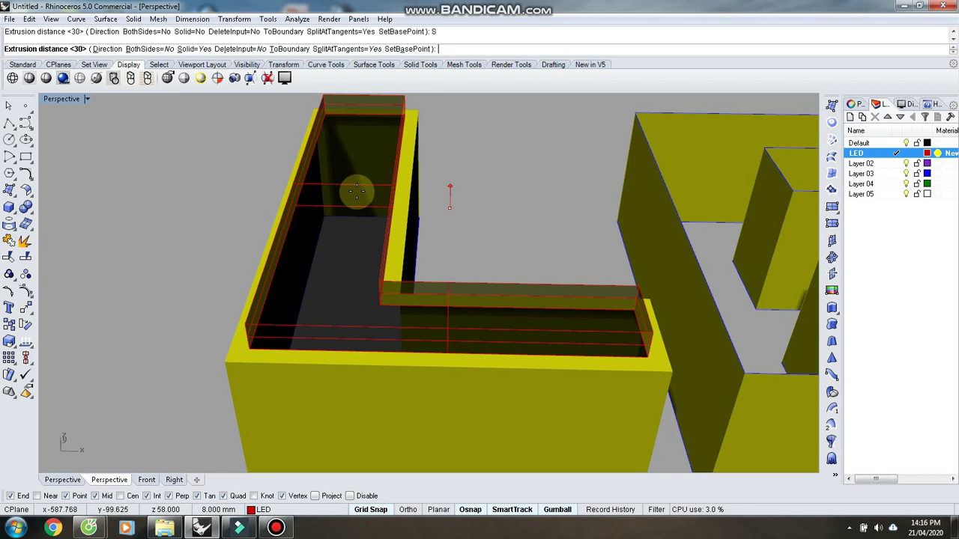
{"action": "type", "text": "5"}
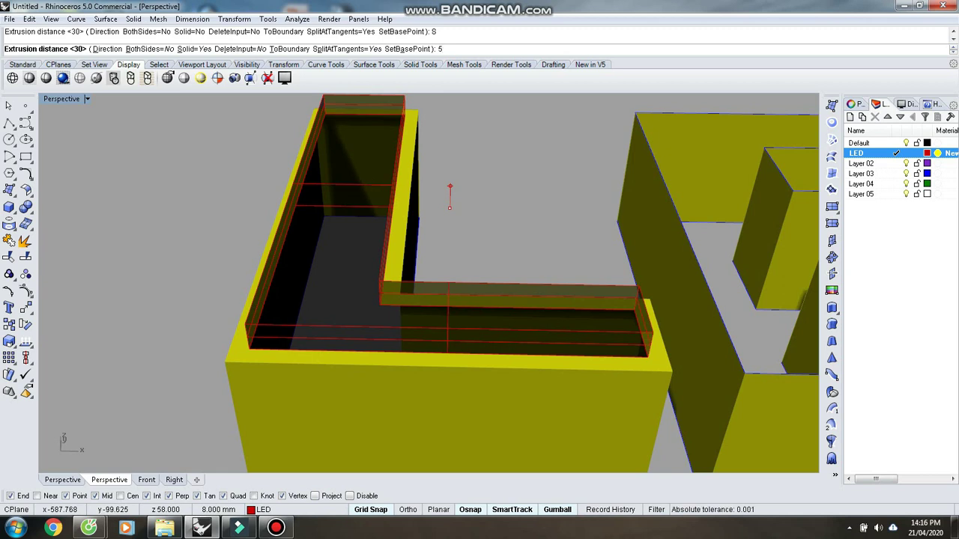
{"action": "key", "text": "Return"}
Step: Hide the joined wall and rim polysurface of the L, leaving the extruded cap solid
{"action": "left_click", "coordinate": [421, 225]}
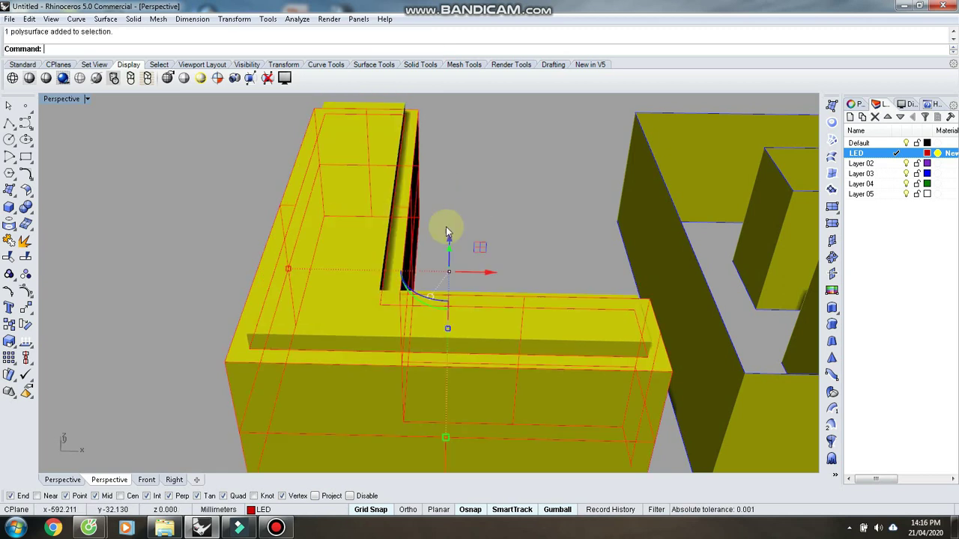
{"action": "scroll", "coordinate": [304, 306], "scroll_direction": "up", "scroll_amount": 2}
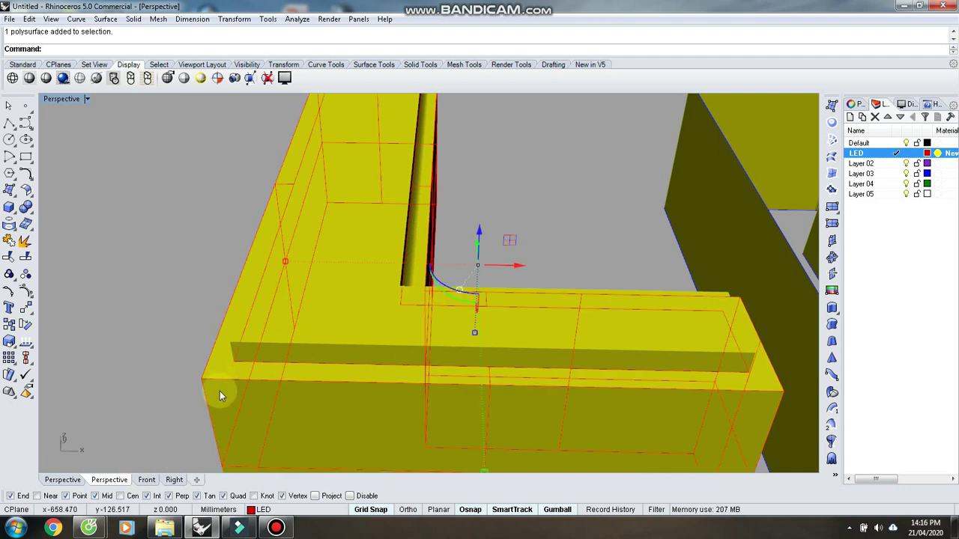
{"action": "type", "text": "H"}
{"action": "key", "text": "Return"}
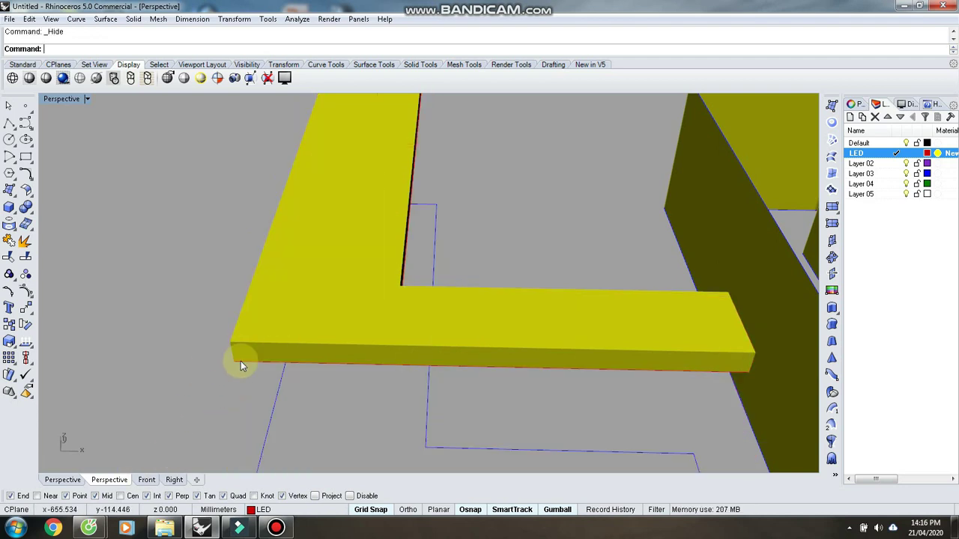
Step: Try to fillet all six top edges of the L cap solid with a 1 mm radius
{"action": "left_click", "coordinate": [259, 345]}
{"action": "type", "text": "FE"}
{"action": "key", "text": "Return"}
{"action": "left_click", "coordinate": [259, 344]}
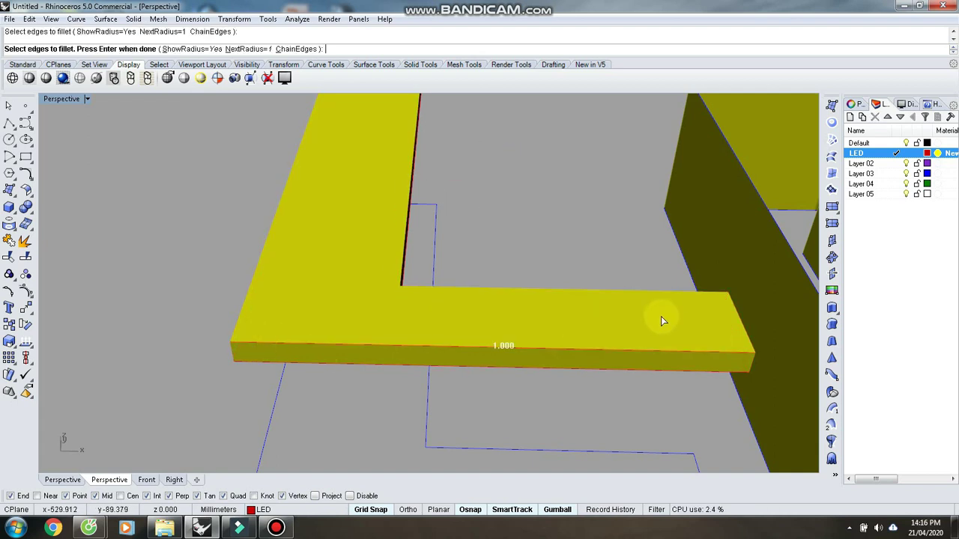
{"action": "left_click", "coordinate": [745, 330]}
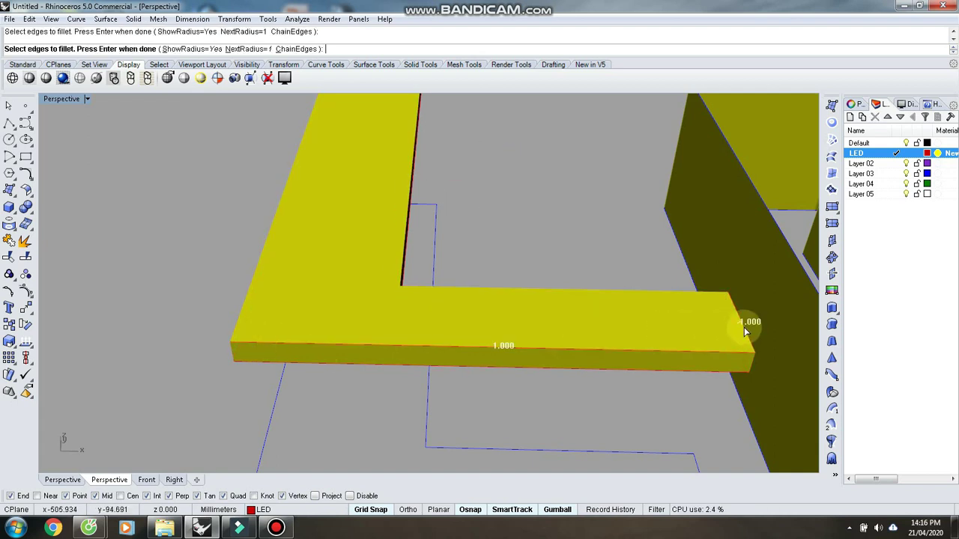
{"action": "left_click", "coordinate": [525, 291]}
{"action": "left_click", "coordinate": [403, 255]}
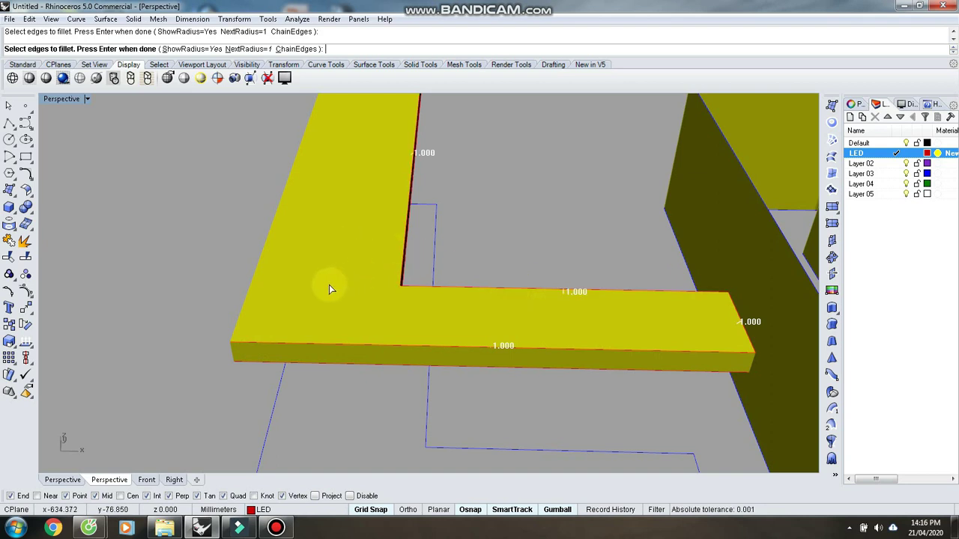
{"action": "left_click", "coordinate": [247, 292]}
{"action": "scroll", "coordinate": [412, 425], "scroll_direction": "down", "scroll_amount": 8}
{"action": "scroll", "coordinate": [400, 292], "scroll_direction": "up", "scroll_amount": 6}
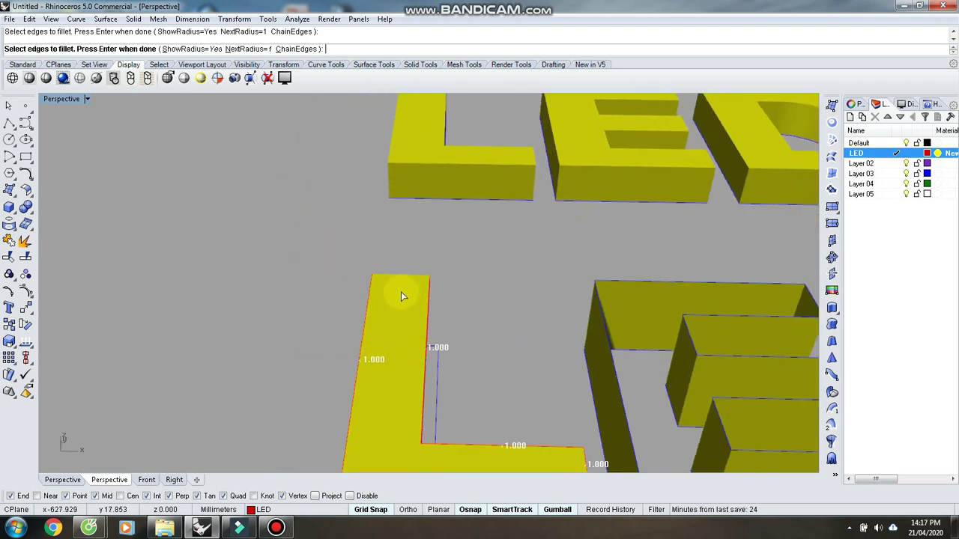
{"action": "left_click", "coordinate": [402, 266]}
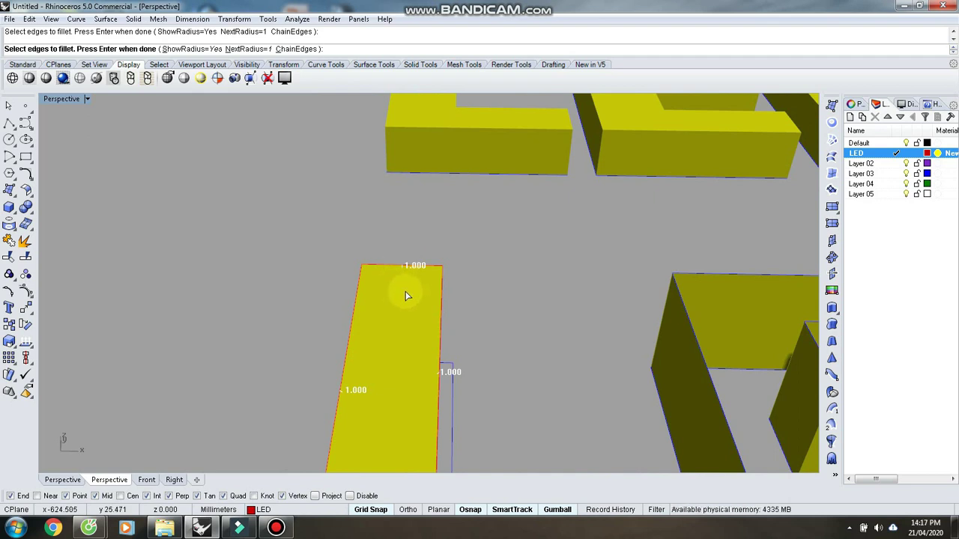
{"action": "type", "text": "10"}
{"action": "key", "text": "Return"}
{"action": "key", "text": "Return"}
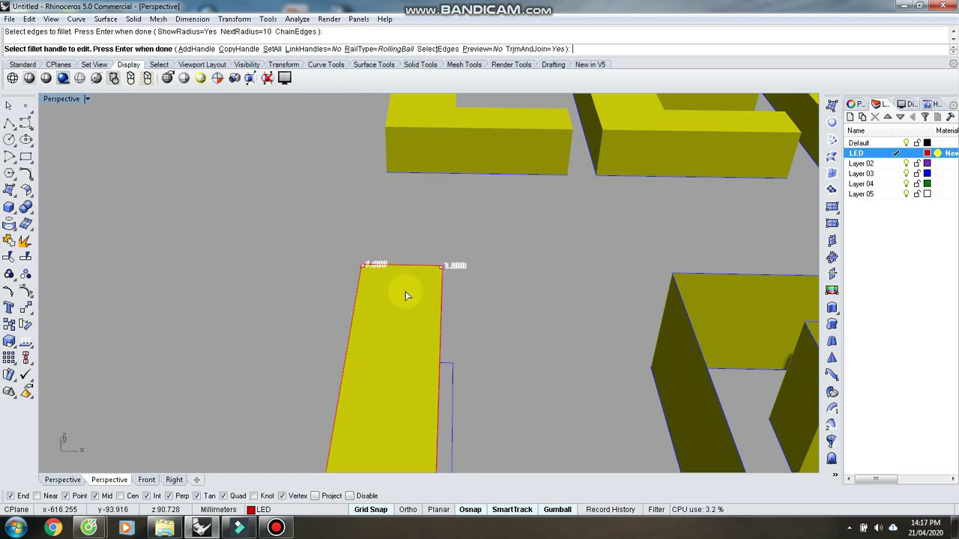
{"action": "key", "text": "Return"}
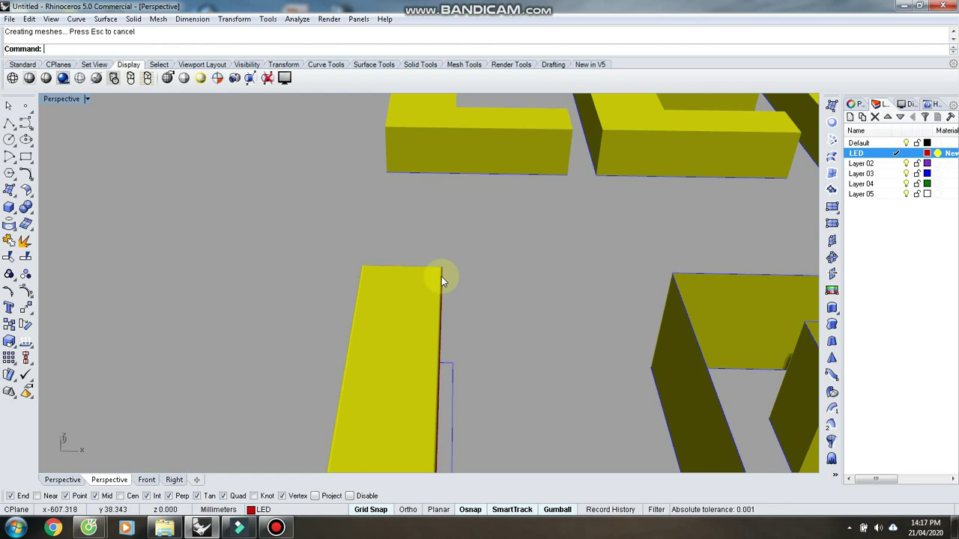
Step: Undo the 1 mm edge fillet on the L cap
{"action": "scroll", "coordinate": [441, 277], "scroll_direction": "up", "scroll_amount": 3}
{"action": "right_click_drag", "start_coordinate": [441, 276], "coordinate": [623, 360]}
{"action": "key", "text": "ctrl+z"}
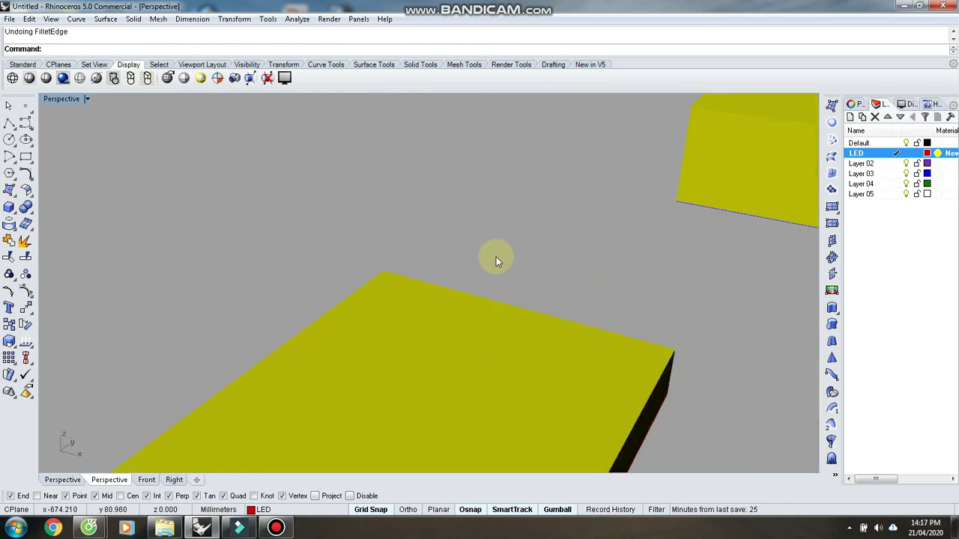
Step: Try to fillet all six top edges of the L cap solid with a 30 mm radius
{"action": "type", "text": "FE"}
{"action": "key", "text": "Return"}
{"action": "scroll", "coordinate": [470, 260], "scroll_direction": "down", "scroll_amount": 10}
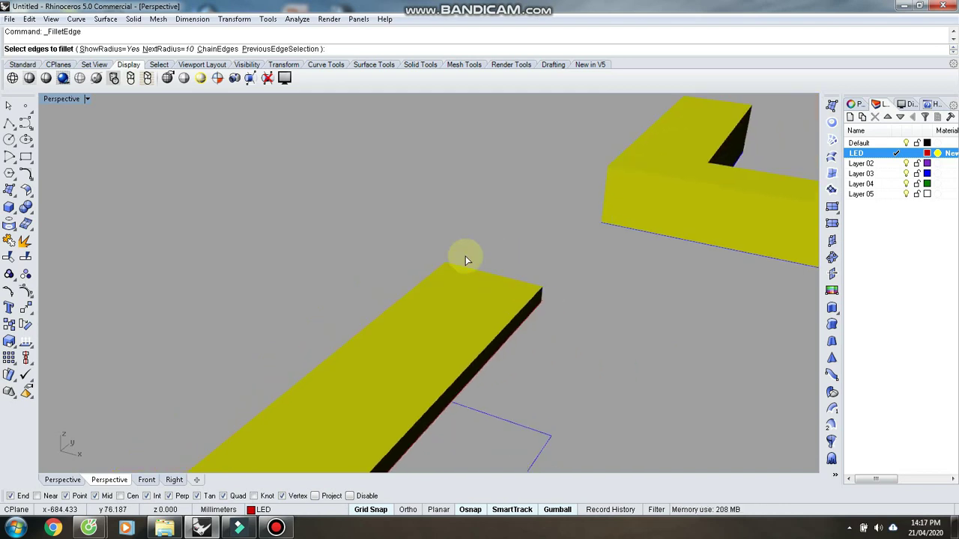
{"action": "scroll", "coordinate": [352, 410], "scroll_direction": "up", "scroll_amount": 3}
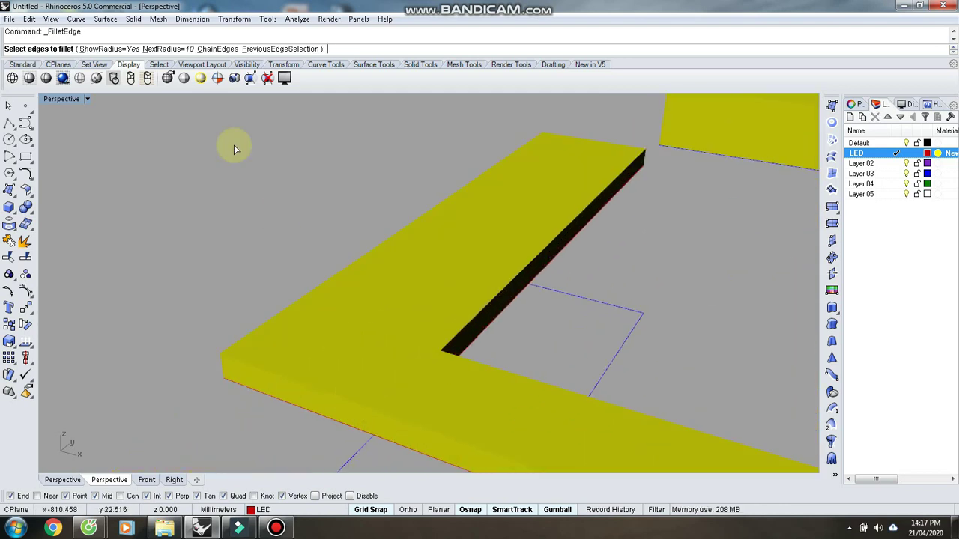
{"action": "left_click", "coordinate": [180, 49]}
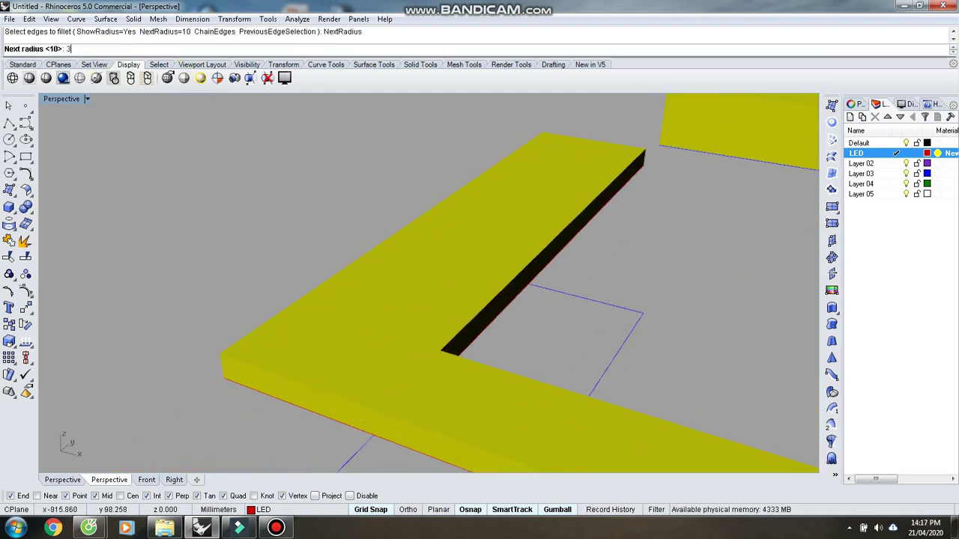
{"action": "key", "text": "Return"}
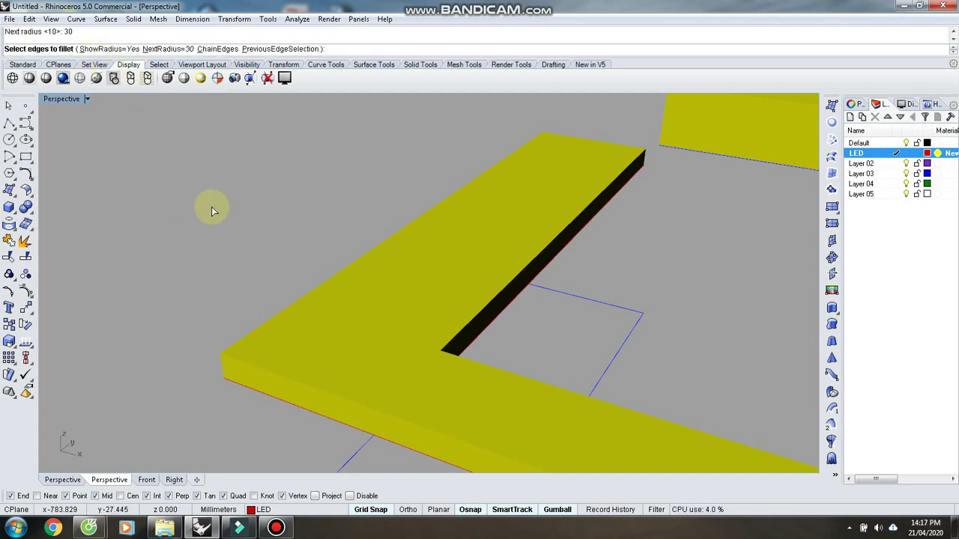
{"action": "left_click", "coordinate": [243, 365]}
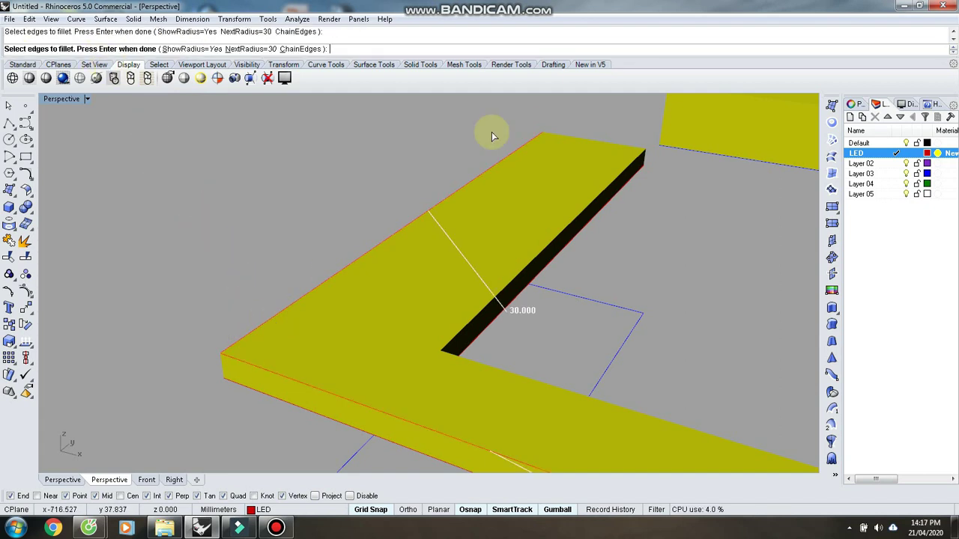
{"action": "left_click", "coordinate": [593, 142]}
{"action": "left_click", "coordinate": [603, 190]}
{"action": "scroll", "coordinate": [425, 152], "scroll_direction": "down", "scroll_amount": 6}
{"action": "scroll", "coordinate": [508, 244], "scroll_direction": "up", "scroll_amount": 5}
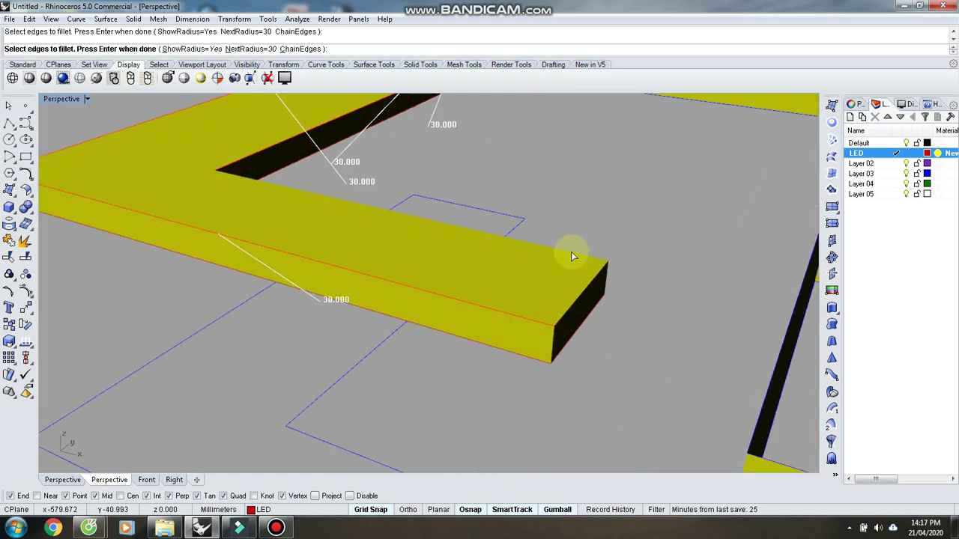
{"action": "left_click", "coordinate": [587, 291]}
{"action": "left_click", "coordinate": [563, 291]}
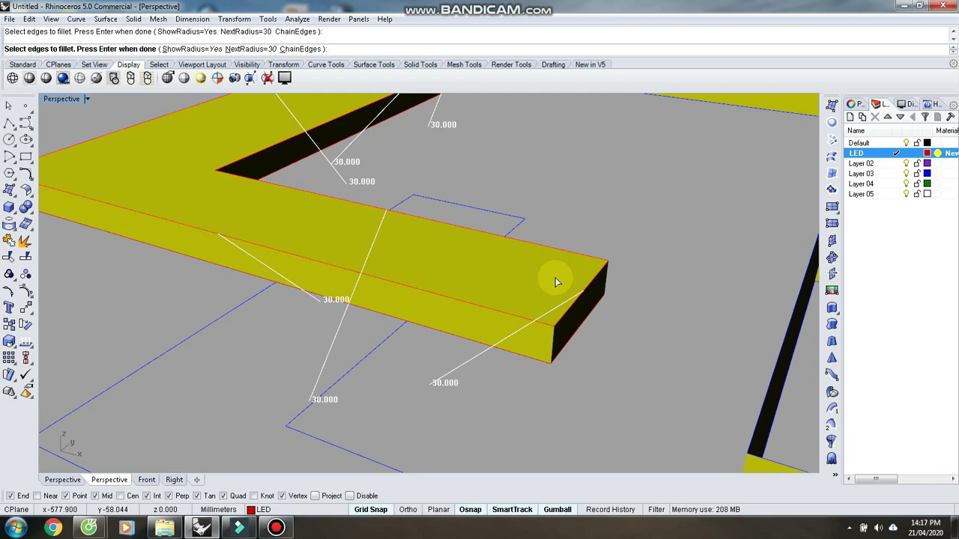
{"action": "key", "text": "Return"}
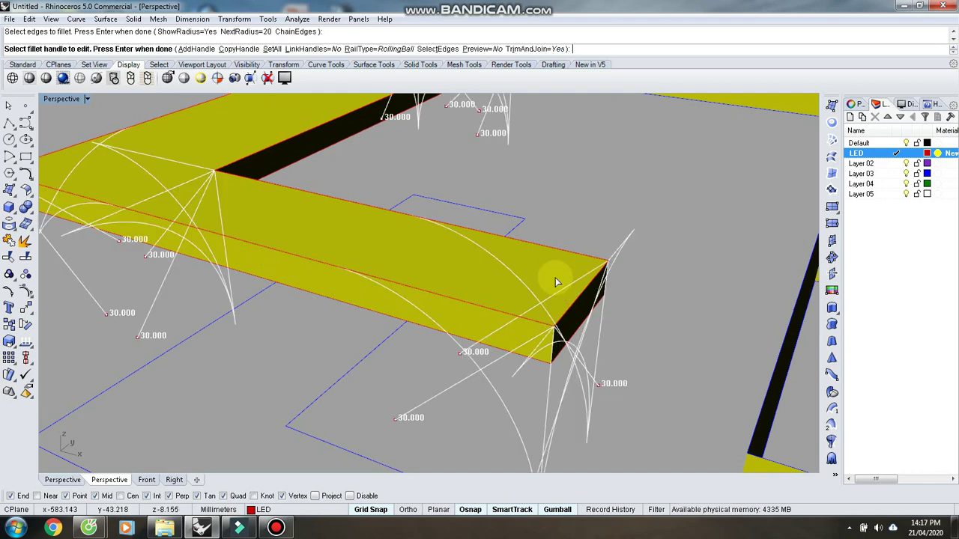
{"action": "key", "text": "Return"}
Step: Undo the 30 mm edge fillet on the L cap
{"action": "key", "text": "ctrl+z"}
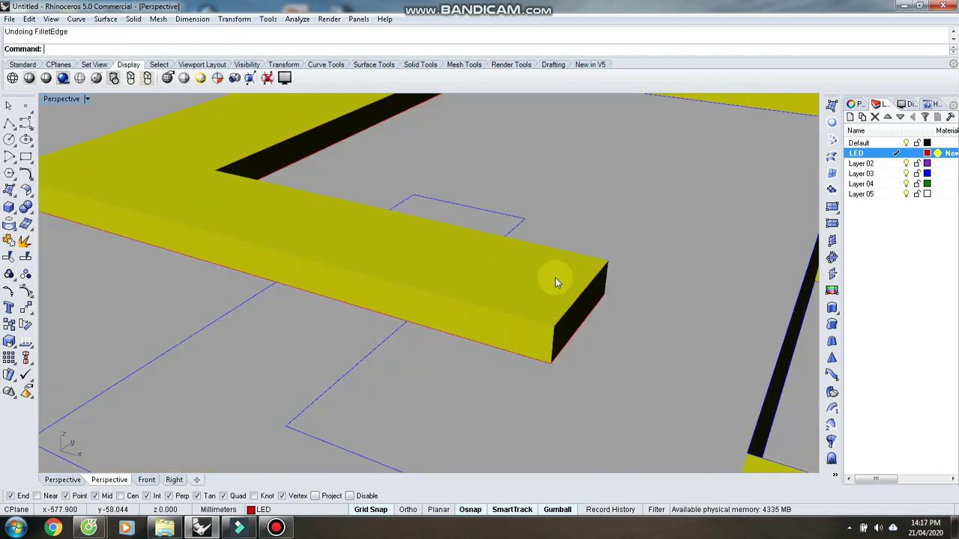
{"action": "scroll", "coordinate": [614, 318], "scroll_direction": "down", "scroll_amount": 5}
{"action": "scroll", "coordinate": [526, 311], "scroll_direction": "up", "scroll_amount": 5}
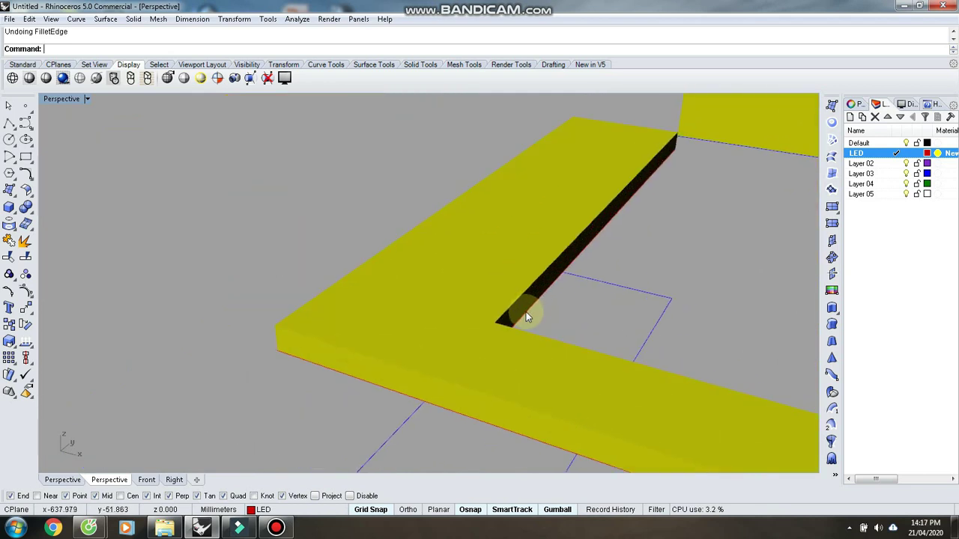
{"action": "type", "text": "NamedCPlane"}
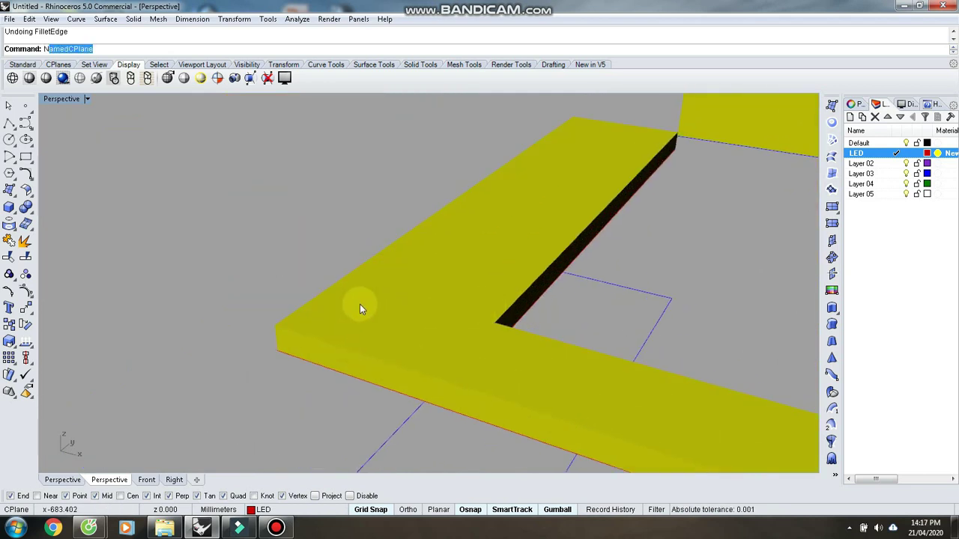
{"action": "left_click", "coordinate": [360, 293]}
{"action": "type", "text": "B"}
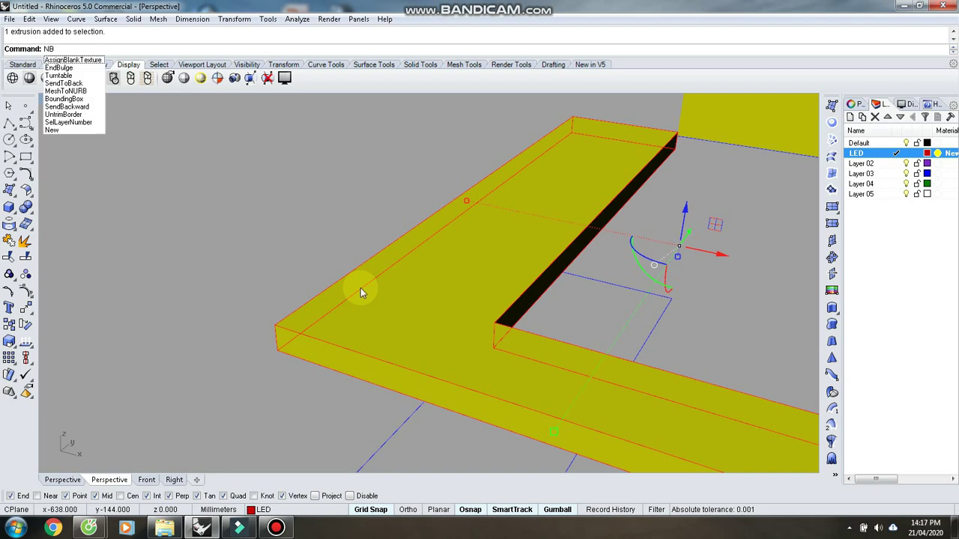
{"action": "key", "text": "Escape"}
Step: Try to fillet the L cap's top edges with a 15 mm radius
{"action": "type", "text": "FilletEdge"}
{"action": "key", "text": "Return"}
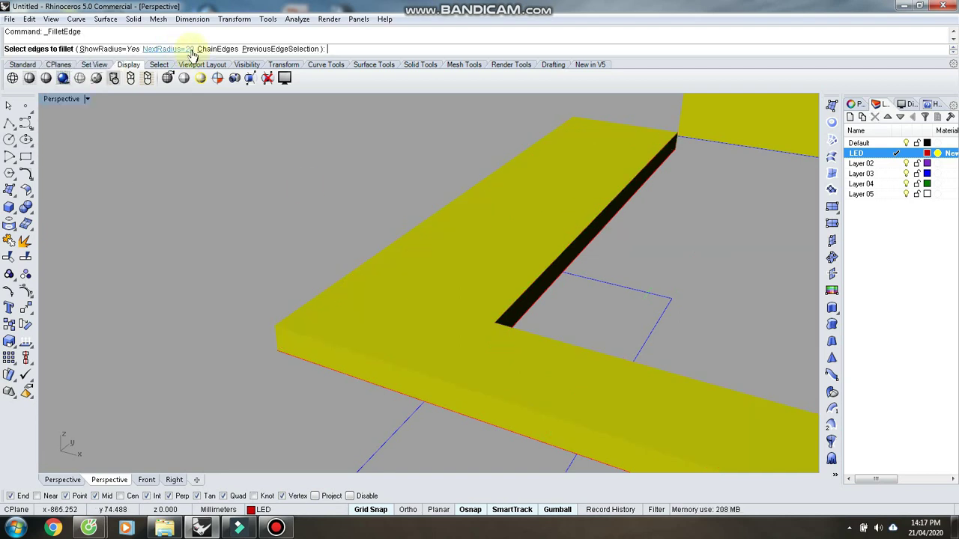
{"action": "left_click", "coordinate": [168, 49]}
{"action": "type", "text": "1"}
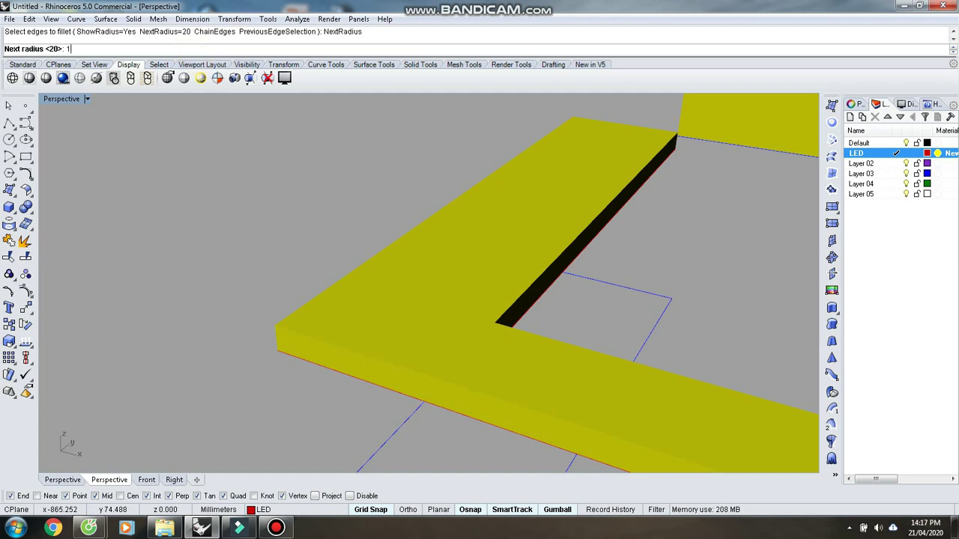
{"action": "type", "text": "5"}
{"action": "key", "text": "Return"}
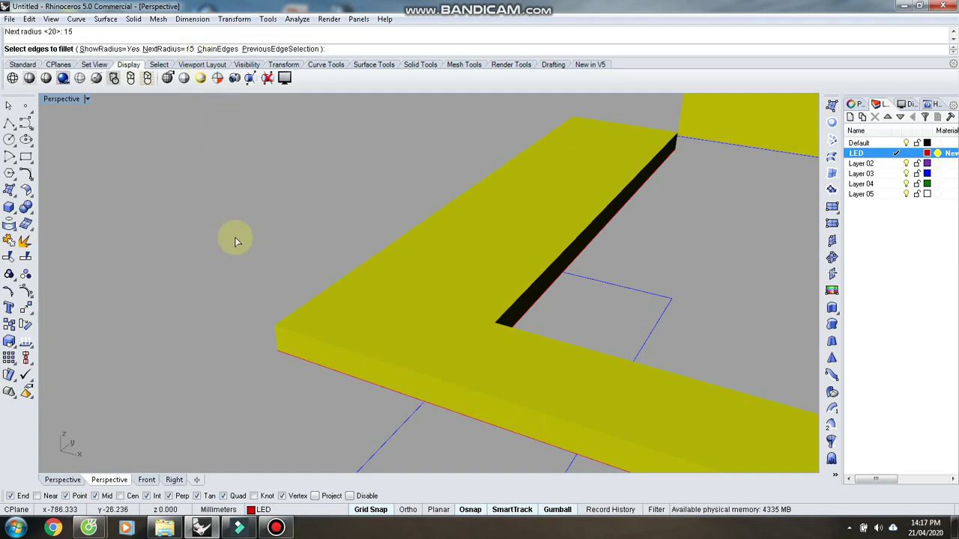
{"action": "left_click", "coordinate": [302, 318]}
{"action": "left_click", "coordinate": [326, 293]}
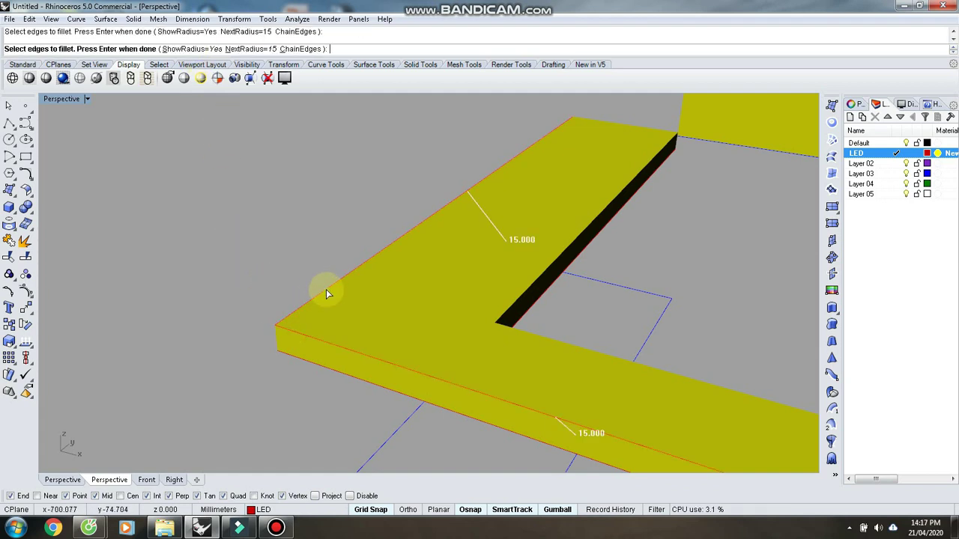
{"action": "left_click", "coordinate": [612, 125]}
{"action": "left_click", "coordinate": [615, 194]}
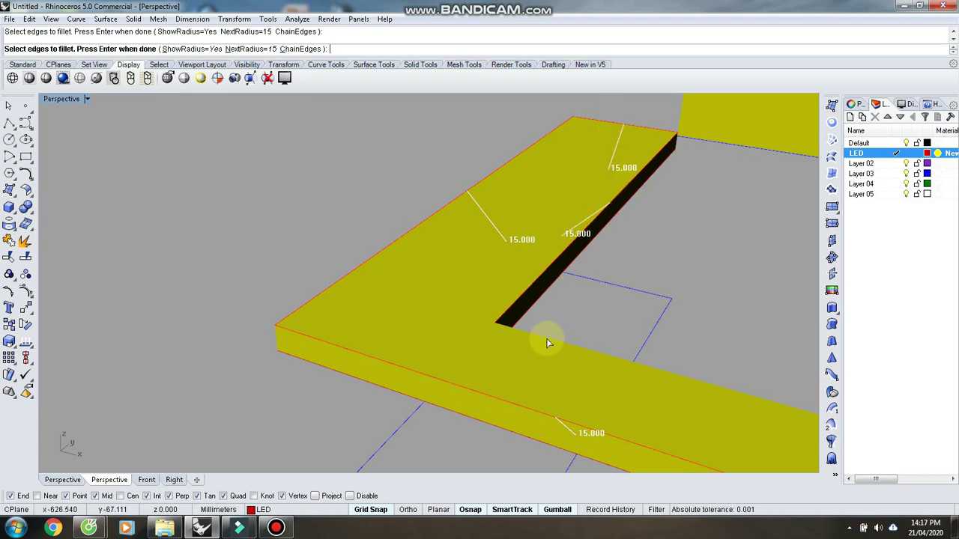
{"action": "right_click_drag", "start_coordinate": [548, 340], "coordinate": [308, 280]}
{"action": "scroll", "coordinate": [225, 266], "scroll_direction": "up", "scroll_amount": 7}
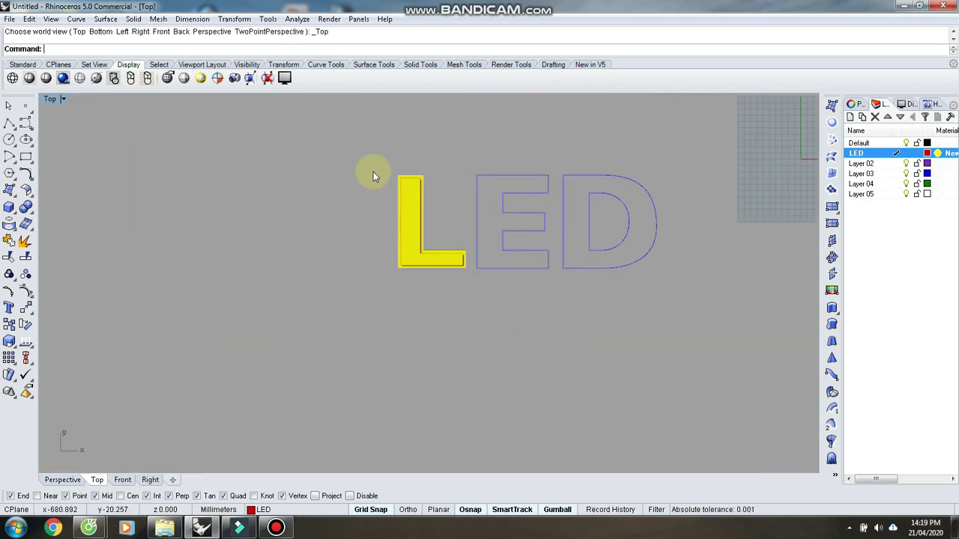
Step: Delete the L and the D from the lower row of letters and return to the perspective view
{"action": "left_click_drag", "start_coordinate": [373, 177], "coordinate": [472, 282]}
{"action": "key", "text": "Delete"}
{"action": "left_click_drag", "start_coordinate": [559, 150], "coordinate": [657, 318]}
{"action": "key", "text": "Delete"}
{"action": "scroll", "coordinate": [541, 306], "scroll_direction": "up", "scroll_amount": 6}
{"action": "key", "text": "ctrl+F4"}
Step: Create a planar surface from the upper outline curve of the lower E's lofted walls
{"action": "scroll", "coordinate": [479, 299], "scroll_direction": "up", "scroll_amount": 8}
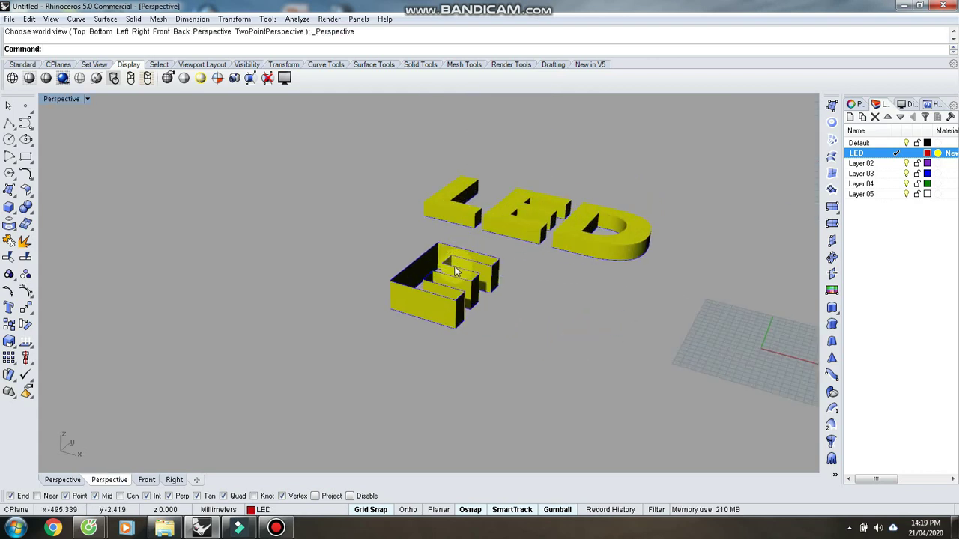
{"action": "scroll", "coordinate": [519, 290], "scroll_direction": "down", "scroll_amount": 3}
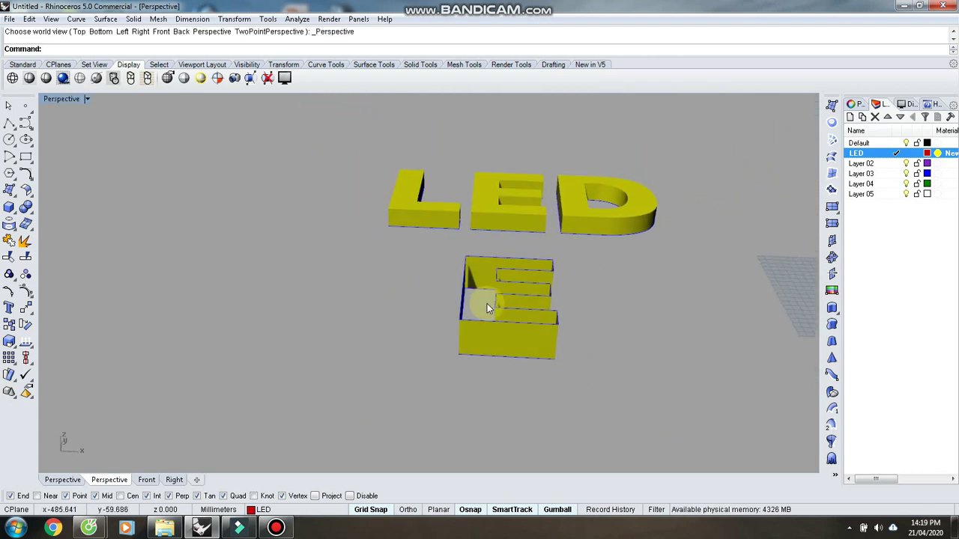
{"action": "scroll", "coordinate": [487, 302], "scroll_direction": "up", "scroll_amount": 2}
{"action": "left_click", "coordinate": [485, 339]}
{"action": "type", "text": "PL"}
{"action": "key", "text": "Return"}
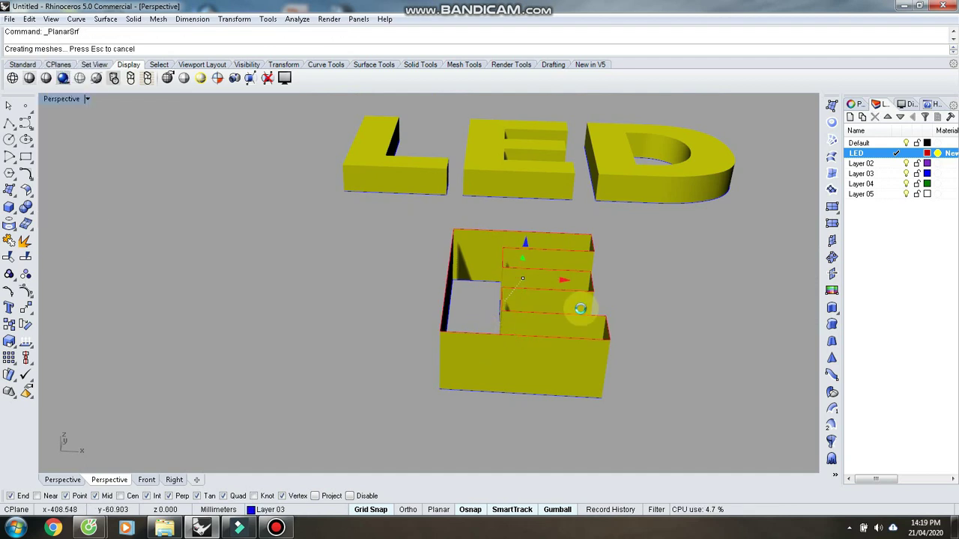
Step: Join the planar top face to the lower E's lofted walls
{"action": "left_click", "coordinate": [475, 296]}
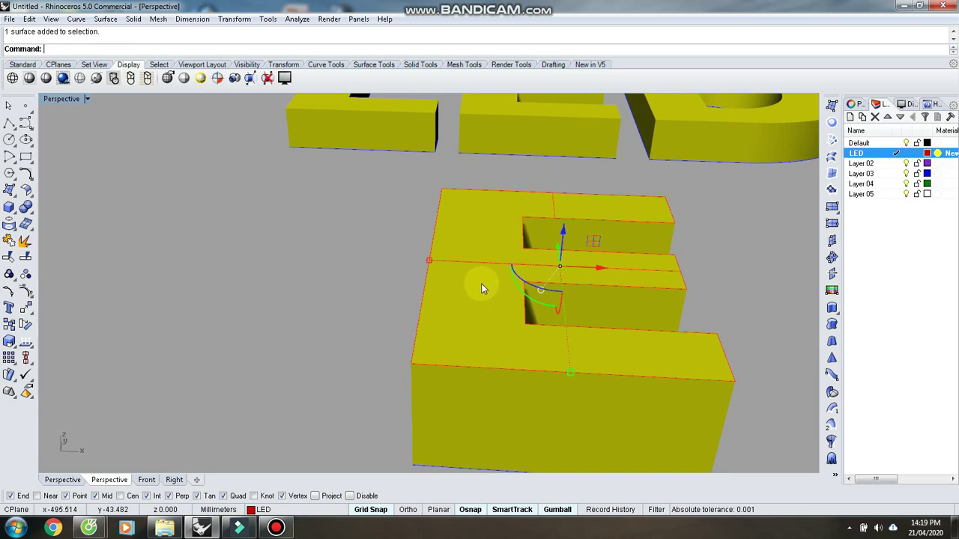
{"action": "left_click", "coordinate": [476, 389], "text": "shift"}
{"action": "left_click", "coordinate": [11, 238]}
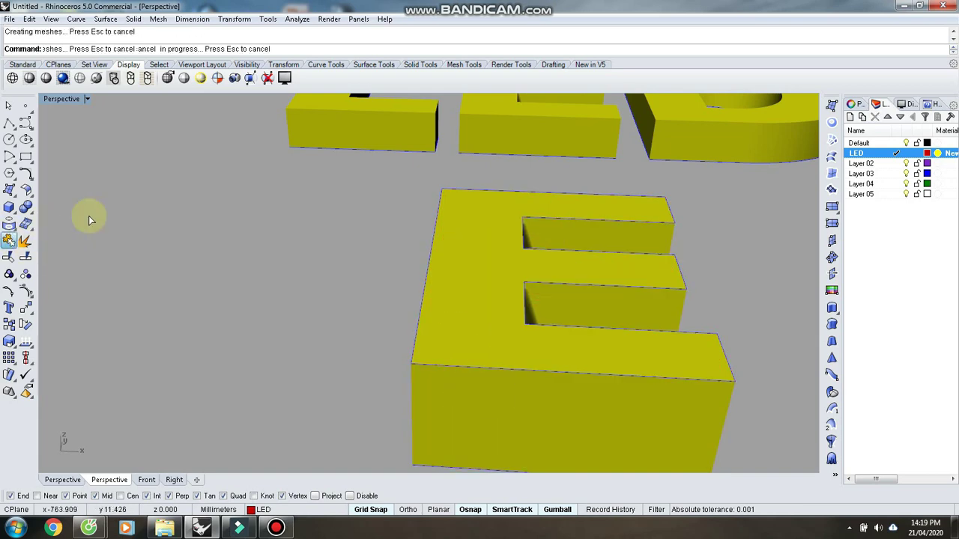
{"action": "scroll", "coordinate": [356, 254], "scroll_direction": "down", "scroll_amount": 8}
{"action": "left_click", "coordinate": [266, 509]}
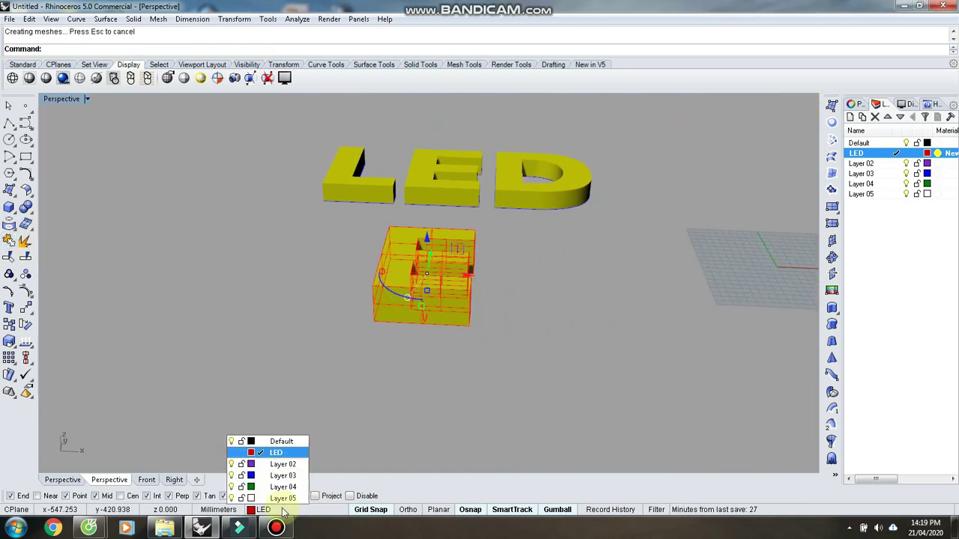
{"action": "left_click", "coordinate": [252, 465]}
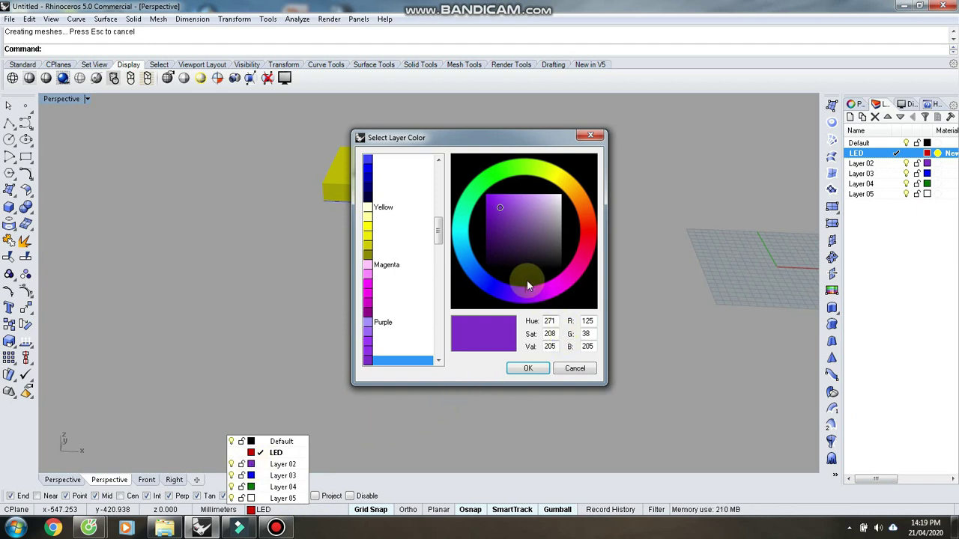
{"action": "left_click", "coordinate": [590, 135]}
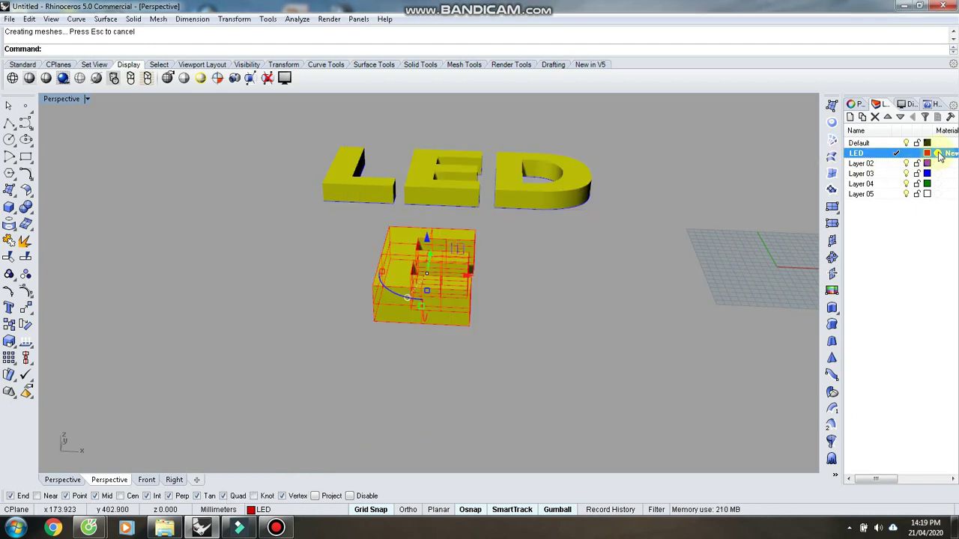
{"action": "left_click", "coordinate": [938, 153]}
{"action": "left_click", "coordinate": [829, 82]}
{"action": "right_click_drag", "start_coordinate": [674, 212], "coordinate": [554, 364]}
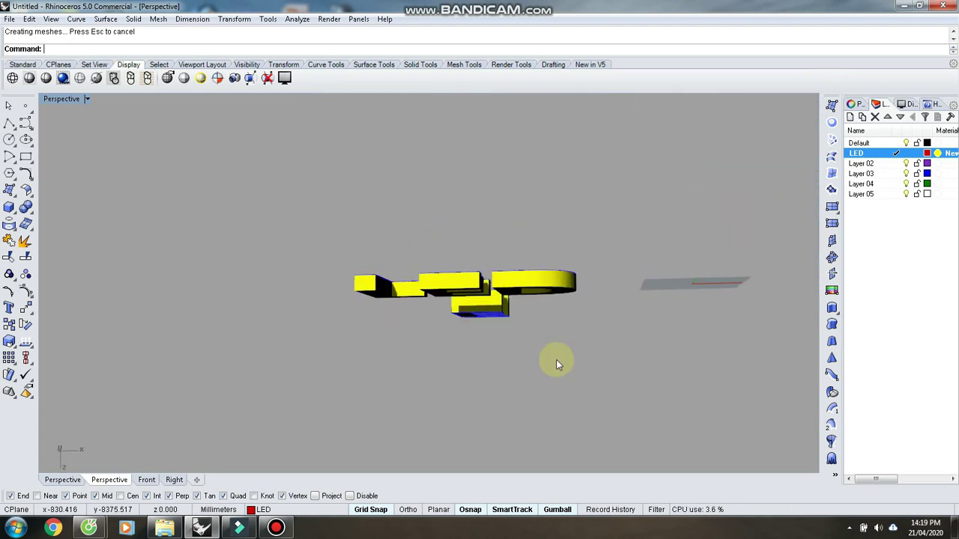
{"action": "right_click_drag", "start_coordinate": [487, 394], "coordinate": [481, 321]}
{"action": "right_click_drag", "start_coordinate": [428, 390], "coordinate": [456, 265]}
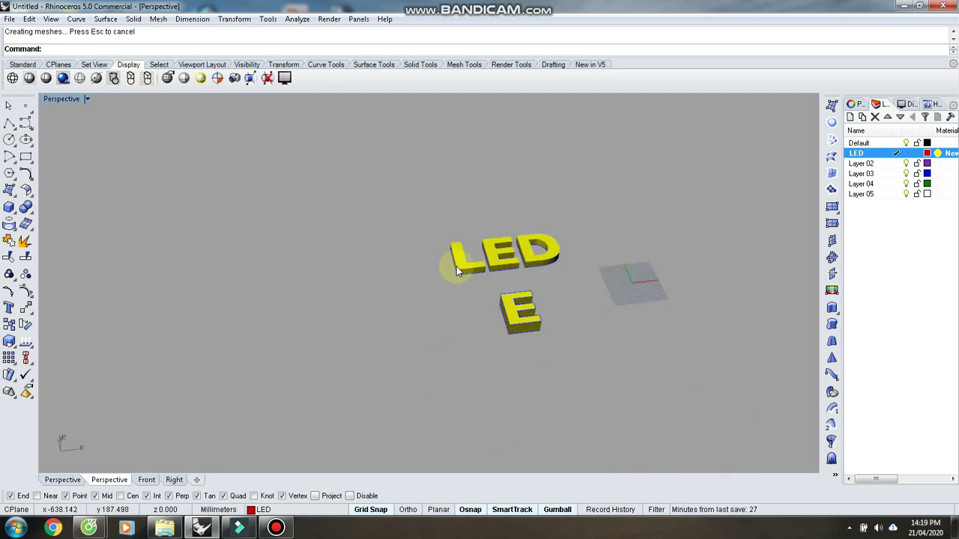
{"action": "scroll", "coordinate": [456, 266], "scroll_direction": "up", "scroll_amount": 3}
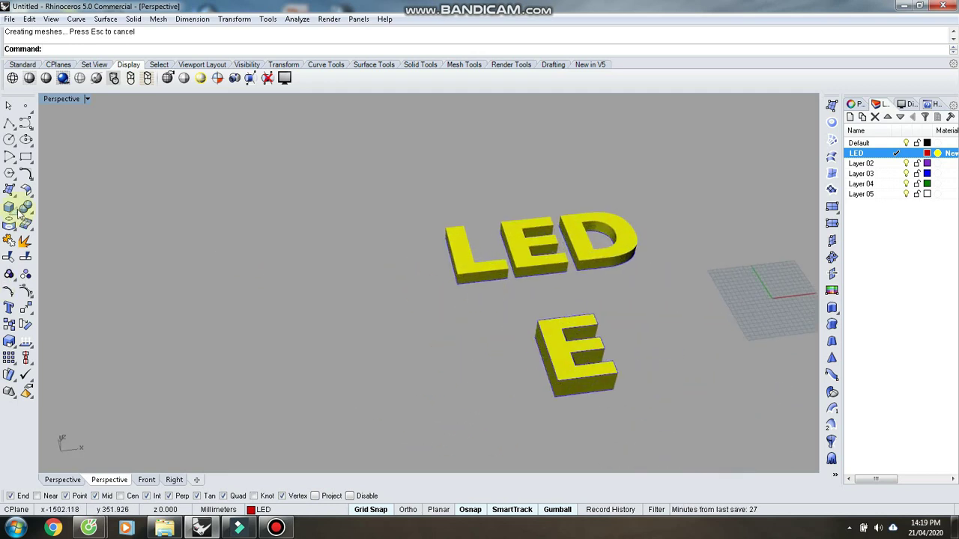
{"action": "left_click", "coordinate": [12, 171]}
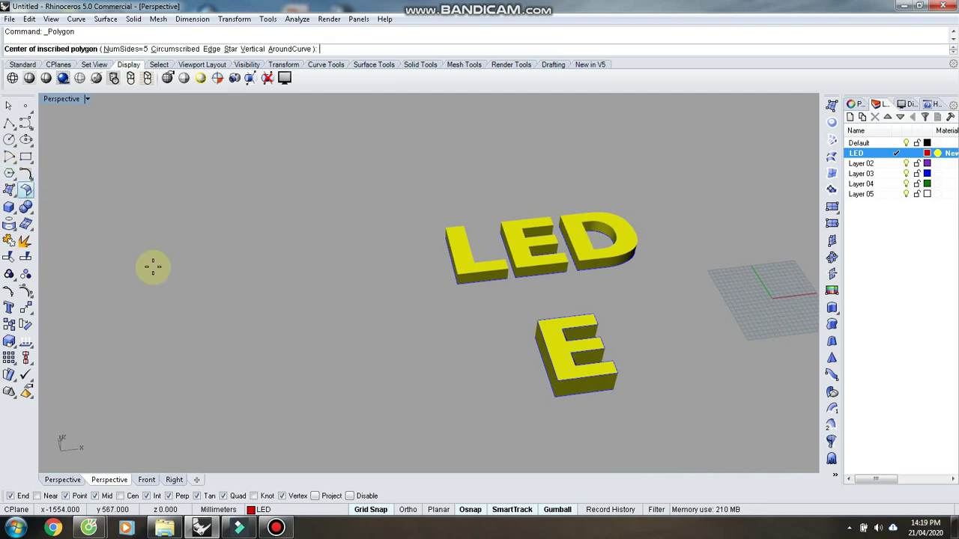
{"action": "left_click", "coordinate": [269, 325]}
{"action": "key", "text": "Escape"}
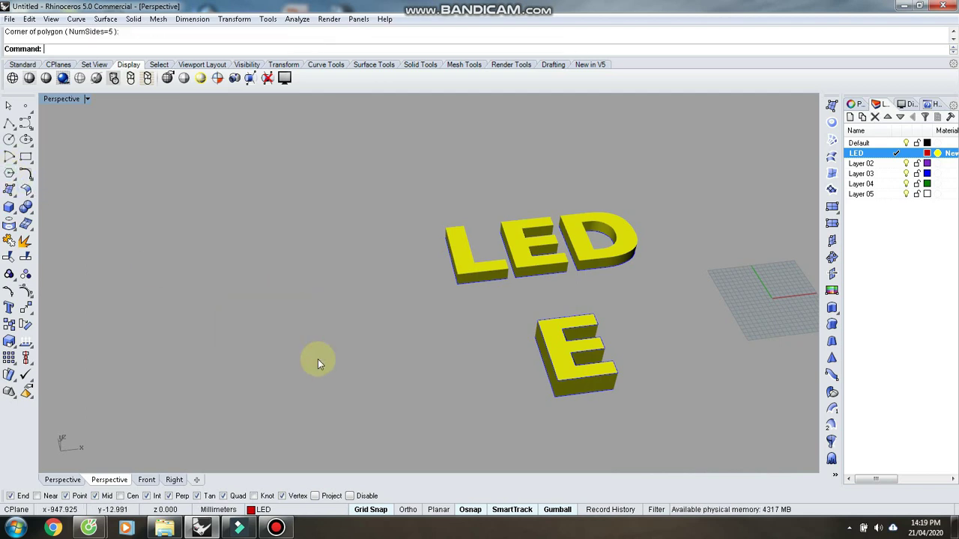
Step: Try to draw a five-sided inscribed polygon beside the letters in the Top view, entering a corner distance of 8 mm
{"action": "scroll", "coordinate": [318, 359], "scroll_direction": "down", "scroll_amount": 8}
{"action": "key", "text": "ctrl+F1"}
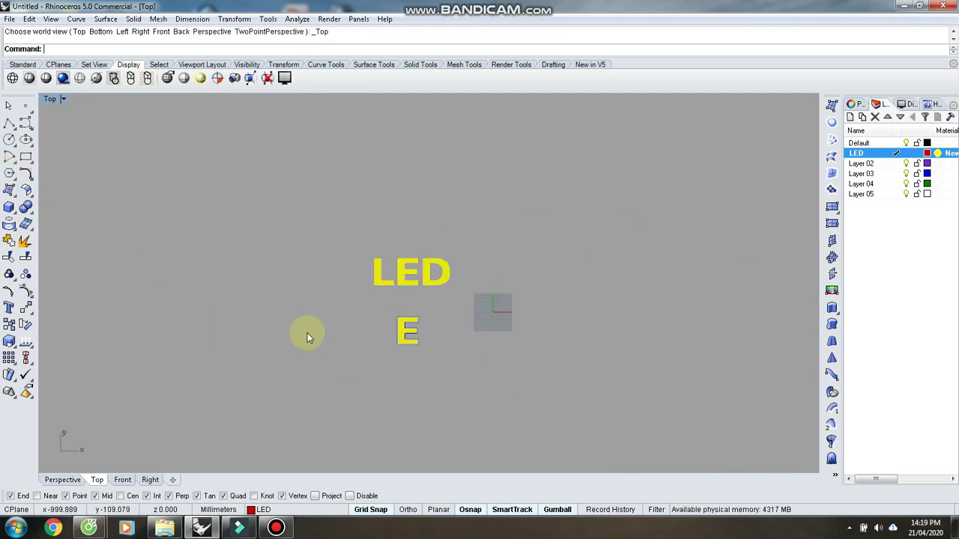
{"action": "left_click", "coordinate": [9, 171]}
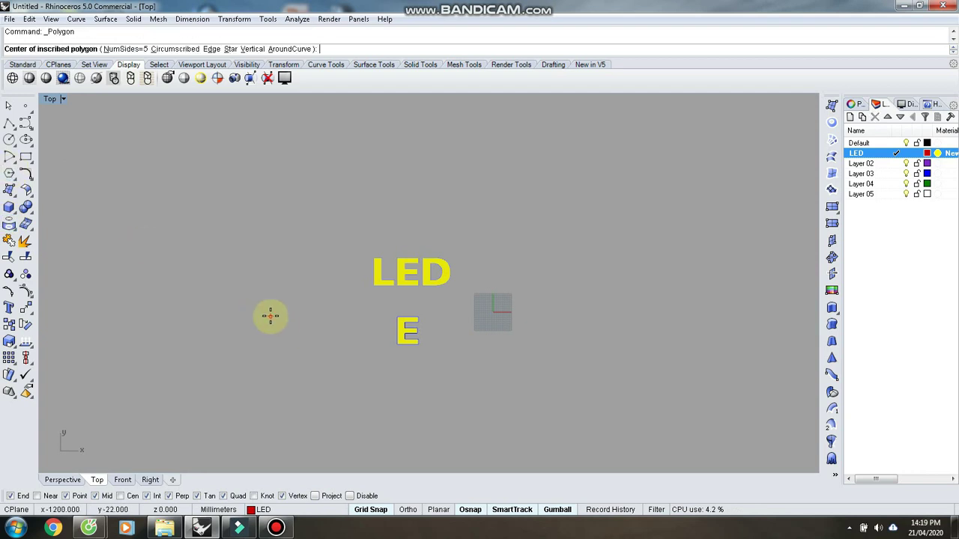
{"action": "left_click", "coordinate": [269, 316]}
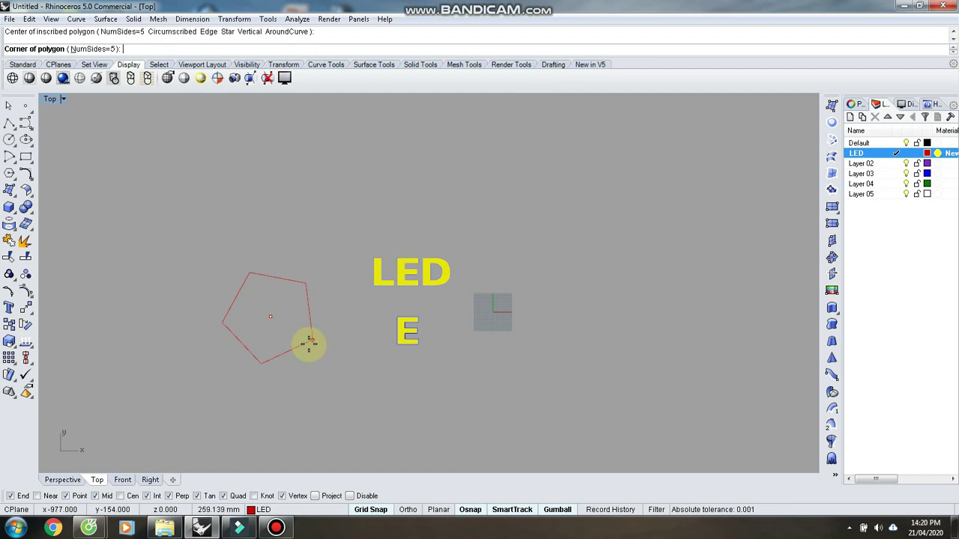
{"action": "key", "text": "shift"}
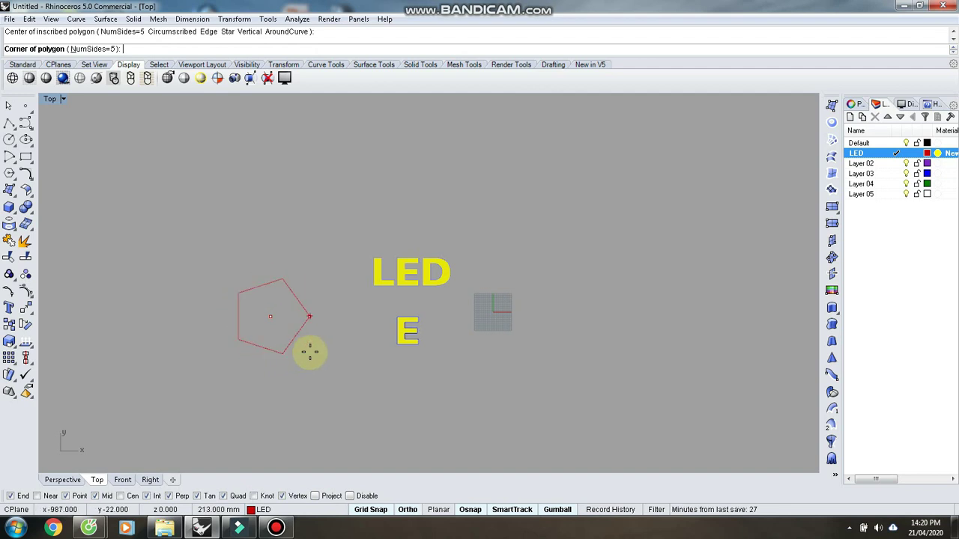
{"action": "key", "text": "F8"}
{"action": "key", "text": "F8"}
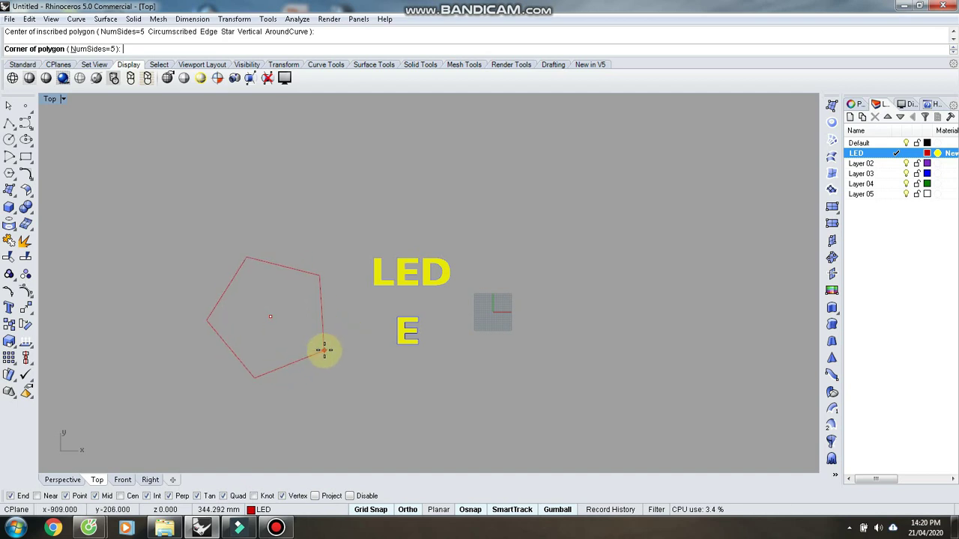
{"action": "type", "text": "8"}
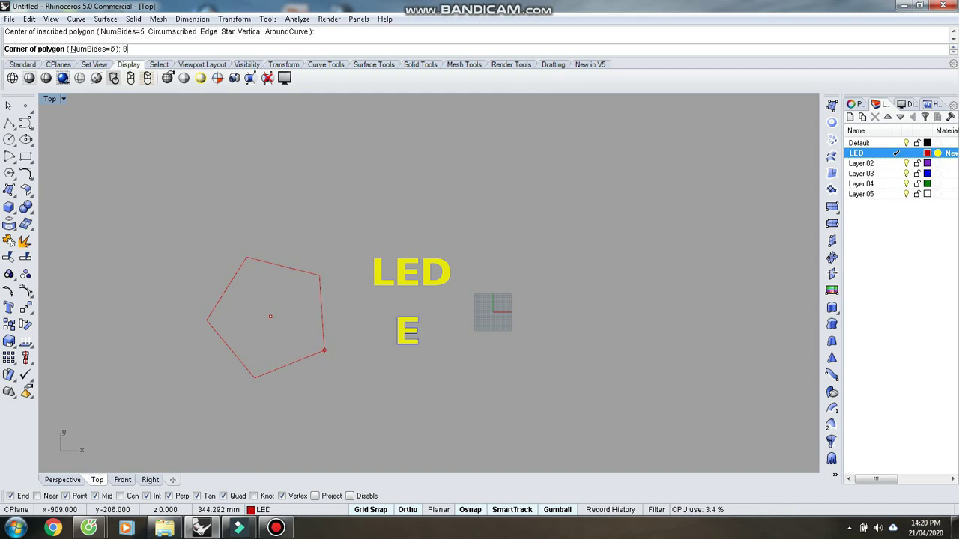
{"action": "key", "text": "Return"}
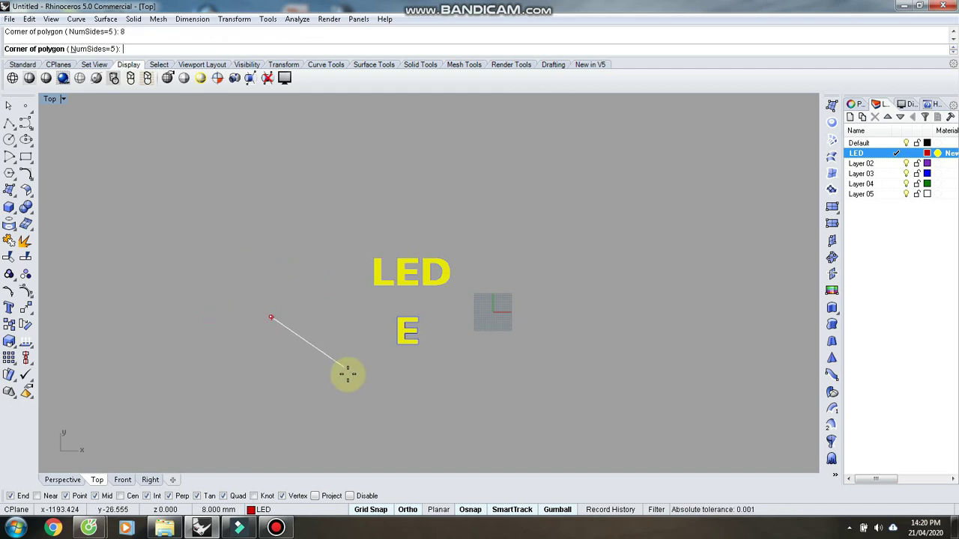
{"action": "key", "text": "Escape"}
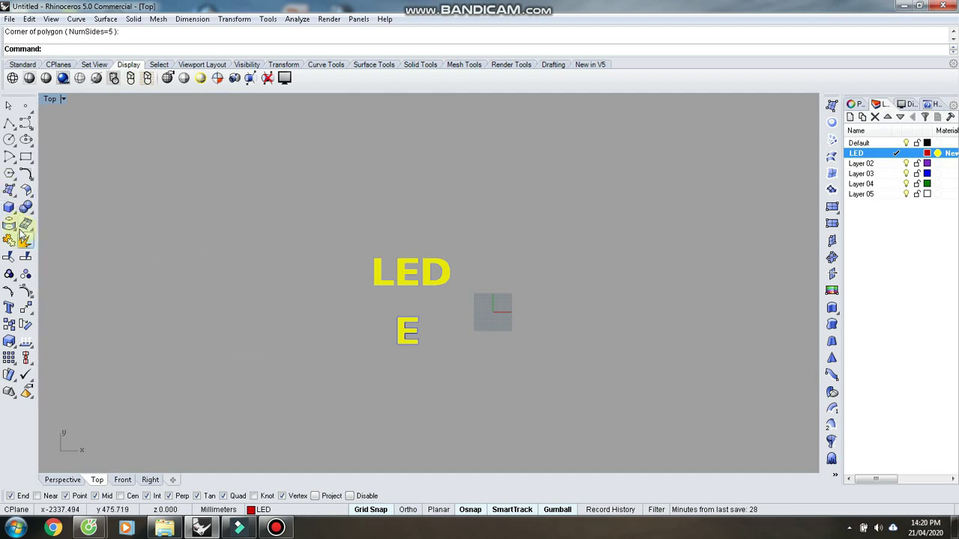
Step: Draw a center-radius circle to the left of the LED letters in the Top view
{"action": "left_click", "coordinate": [7, 140]}
{"action": "left_click", "coordinate": [270, 328]}
{"action": "left_click", "coordinate": [297, 353]}
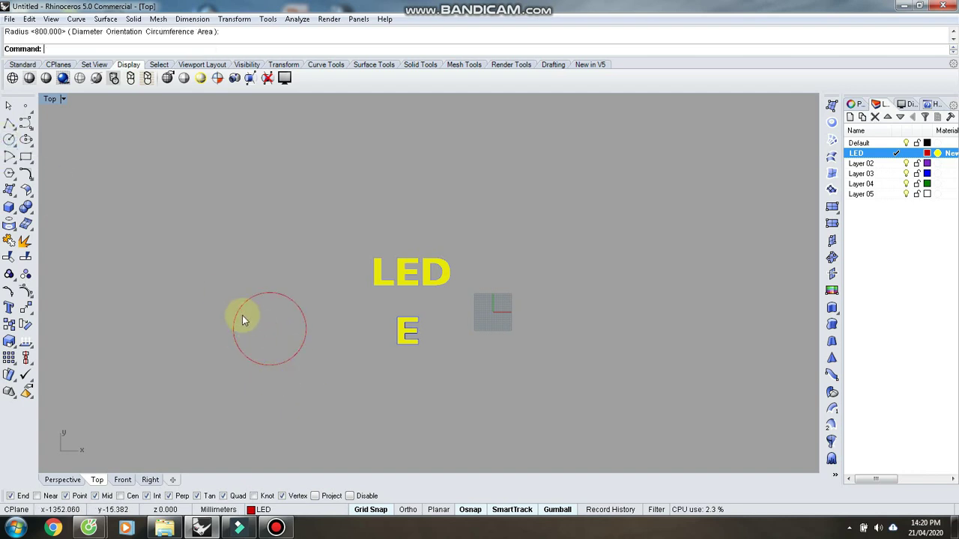
Step: Duplicate the circle in place and scale the copy down to a smaller concentric circle
{"action": "scroll", "coordinate": [247, 317], "scroll_direction": "up", "scroll_amount": 3}
{"action": "left_click", "coordinate": [311, 264]}
{"action": "left_click", "coordinate": [299, 264], "text": "ctrl"}
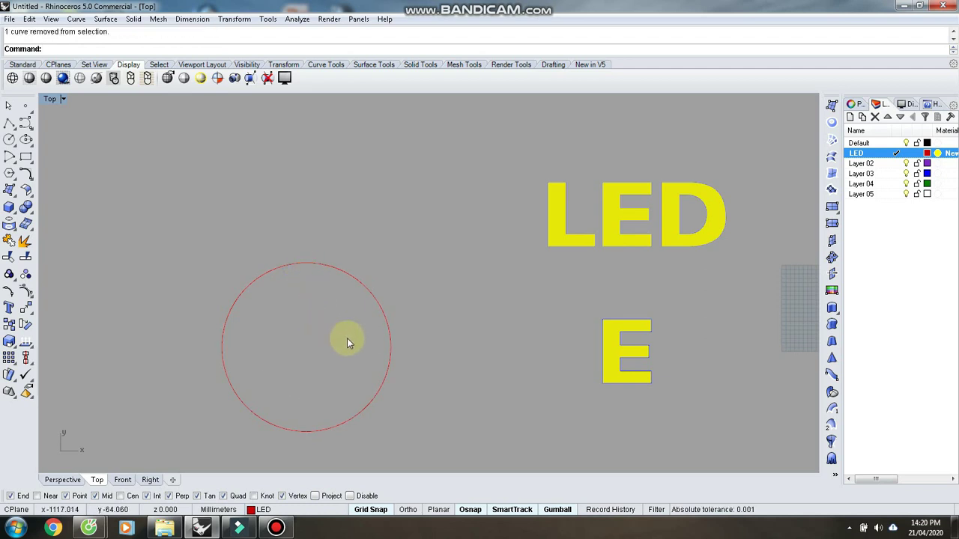
{"action": "left_click", "coordinate": [389, 348]}
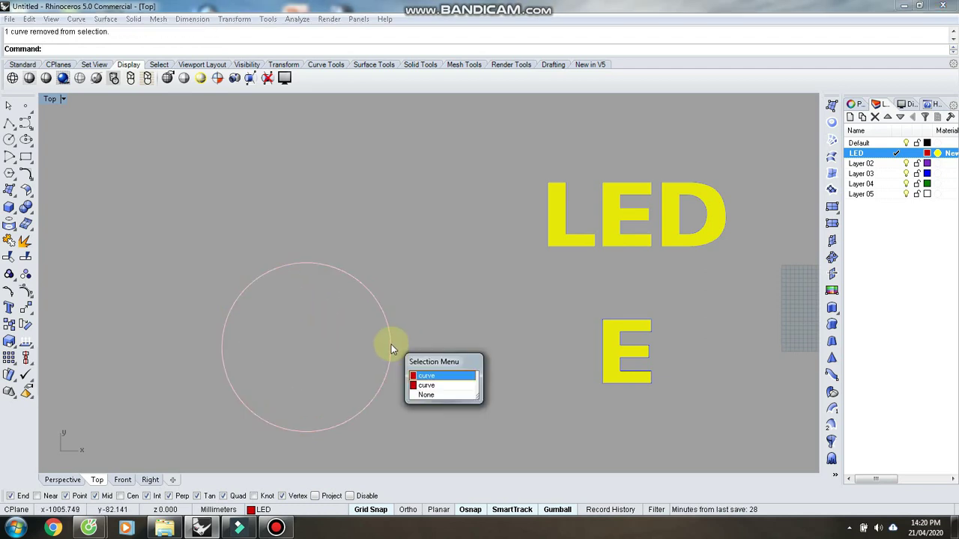
{"action": "left_click", "coordinate": [427, 376]}
{"action": "left_click_drag", "start_coordinate": [305, 436], "coordinate": [308, 402]}
Step: Raise the smaller circle well above the large one in the perspective view and add a slightly smaller concentric copy inside it
{"action": "key", "text": "ctrl+F4"}
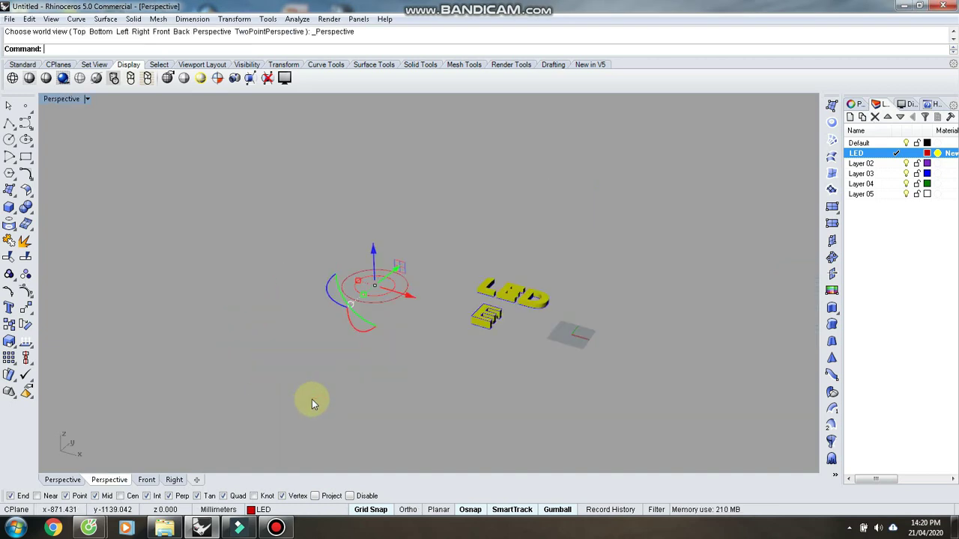
{"action": "scroll", "coordinate": [386, 274], "scroll_direction": "up", "scroll_amount": 8}
{"action": "left_click_drag", "start_coordinate": [357, 267], "coordinate": [353, 202]}
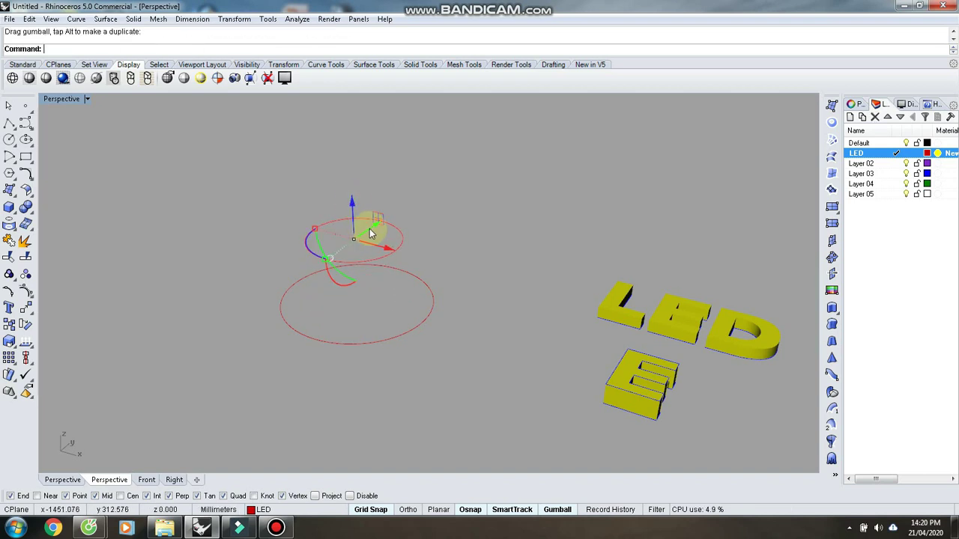
{"action": "key", "text": "ctrl+v"}
{"action": "left_click_drag", "start_coordinate": [328, 261], "coordinate": [330, 258]}
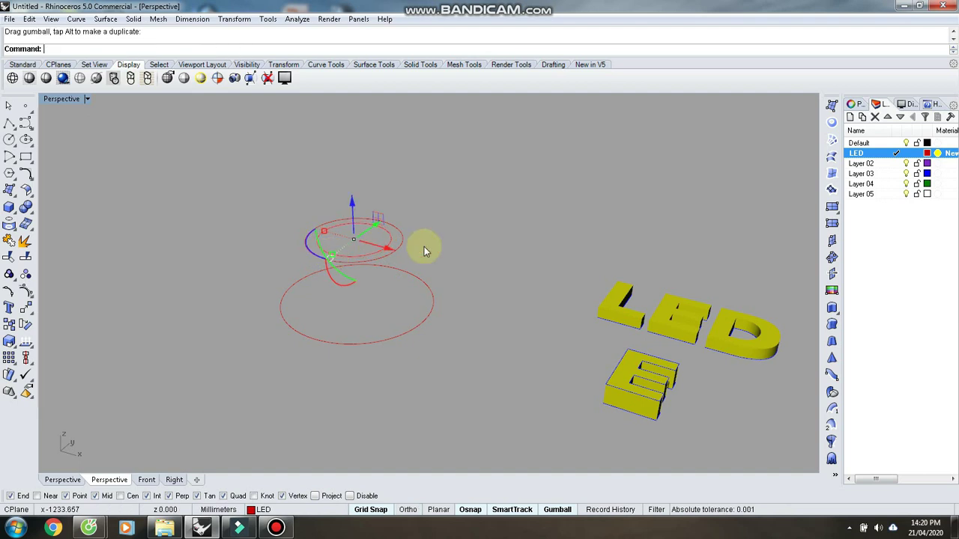
Step: Loft the large base circle to the outer upper circle, and cap the rim with a planar ring between the two upper circles
{"action": "left_click", "coordinate": [401, 246]}
{"action": "left_click", "coordinate": [402, 337], "text": "shift"}
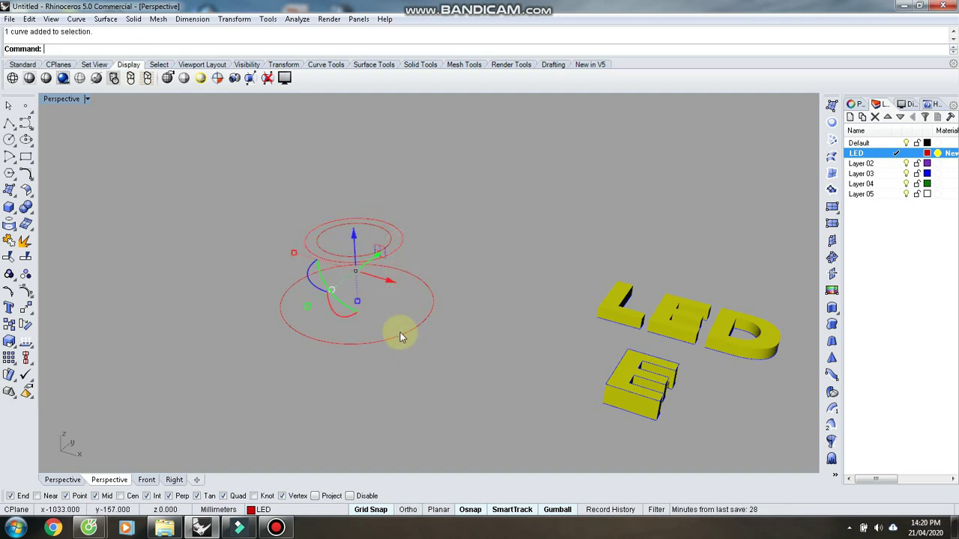
{"action": "type", "text": "lo"}
{"action": "key", "text": "Return"}
{"action": "key", "text": "Return"}
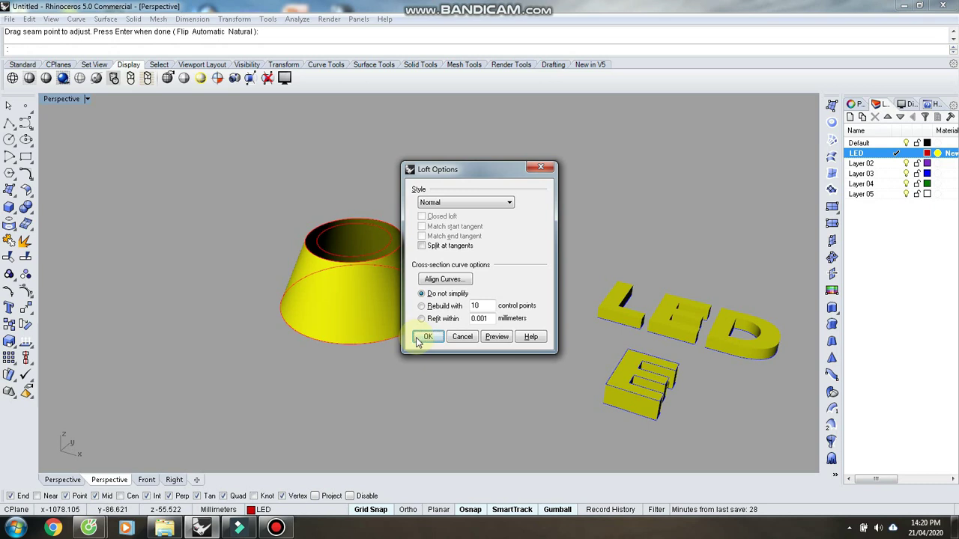
{"action": "left_click", "coordinate": [425, 339]}
{"action": "left_click", "coordinate": [353, 268]}
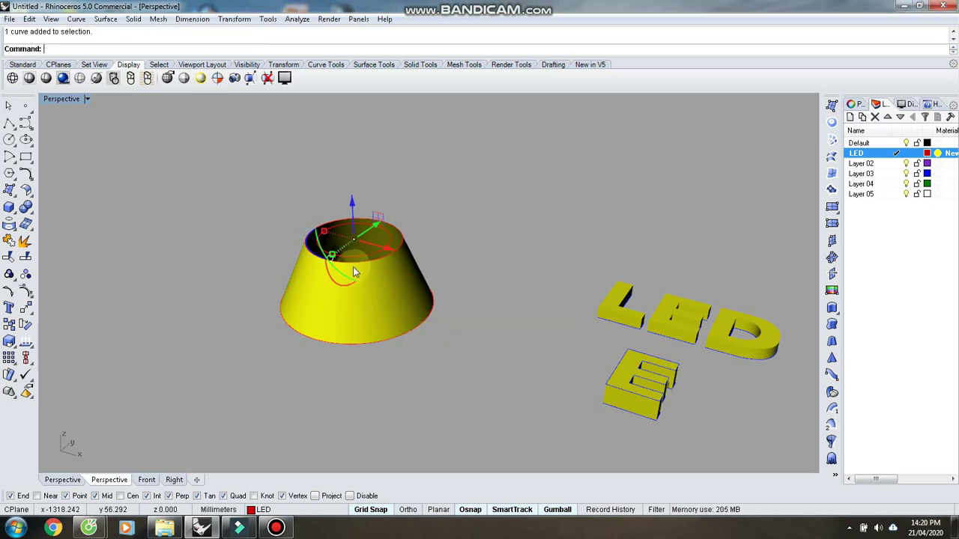
{"action": "key", "text": "Return"}
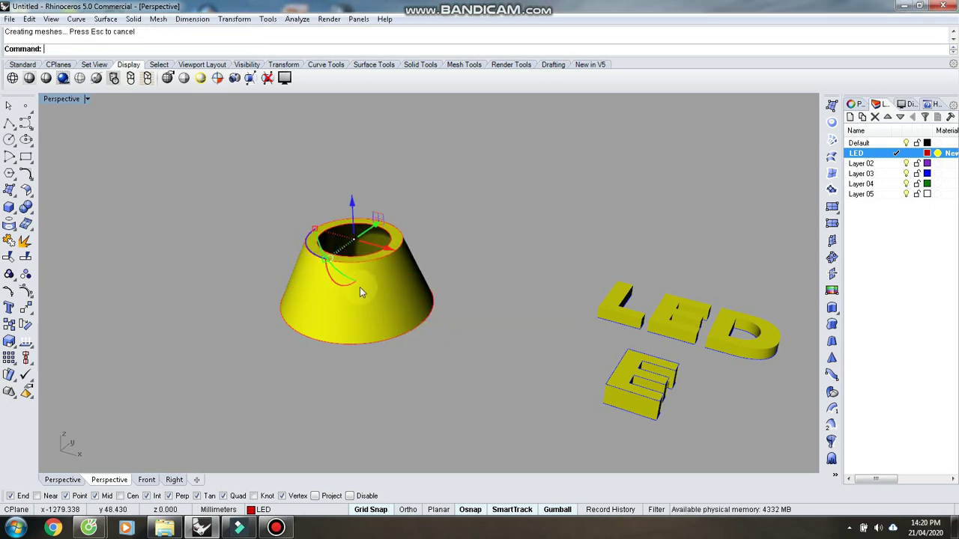
Step: Move the three extruded LED letters off their flat outline curves toward the truncated cone
{"action": "right_click_drag", "start_coordinate": [370, 319], "coordinate": [603, 290]}
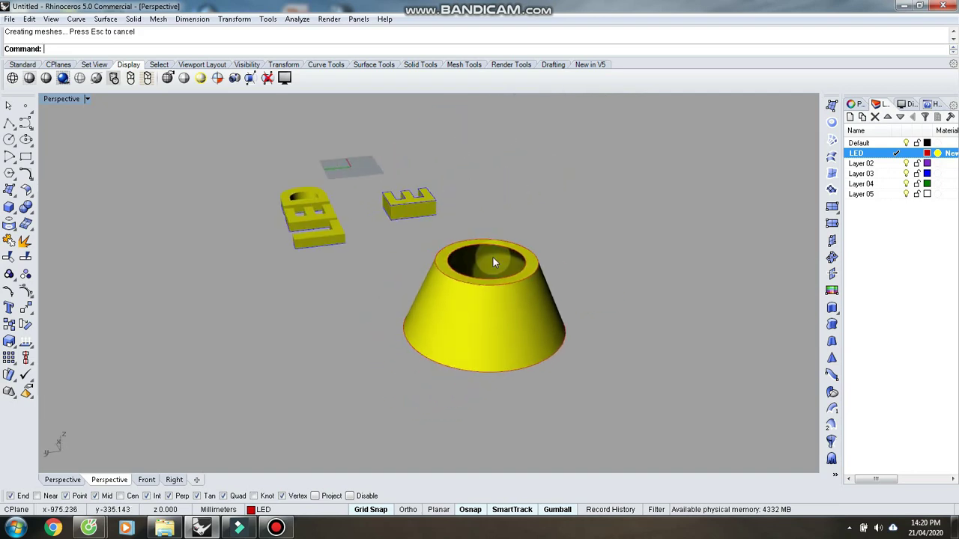
{"action": "scroll", "coordinate": [469, 256], "scroll_direction": "up", "scroll_amount": 8}
{"action": "scroll", "coordinate": [353, 294], "scroll_direction": "down", "scroll_amount": 5}
{"action": "scroll", "coordinate": [424, 292], "scroll_direction": "up", "scroll_amount": 3}
{"action": "scroll", "coordinate": [372, 301], "scroll_direction": "down", "scroll_amount": 3}
{"action": "right_click_drag", "start_coordinate": [537, 346], "coordinate": [552, 235]}
{"action": "left_click", "coordinate": [552, 233]}
{"action": "left_click_drag", "start_coordinate": [552, 236], "coordinate": [412, 216]}
Step: Rotate the extruded LED letters 90 degrees so they stand upright
{"action": "scroll", "coordinate": [635, 257], "scroll_direction": "down", "scroll_amount": 6}
{"action": "key", "text": "ctrl+F4"}
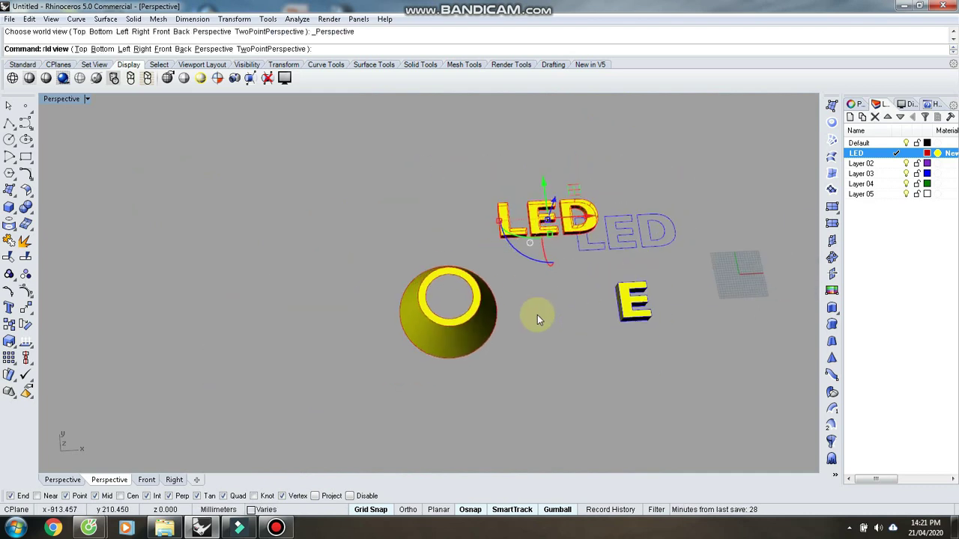
{"action": "right_click_drag", "start_coordinate": [568, 332], "coordinate": [546, 366]}
{"action": "left_click", "coordinate": [552, 371]}
{"action": "type", "text": "9"}
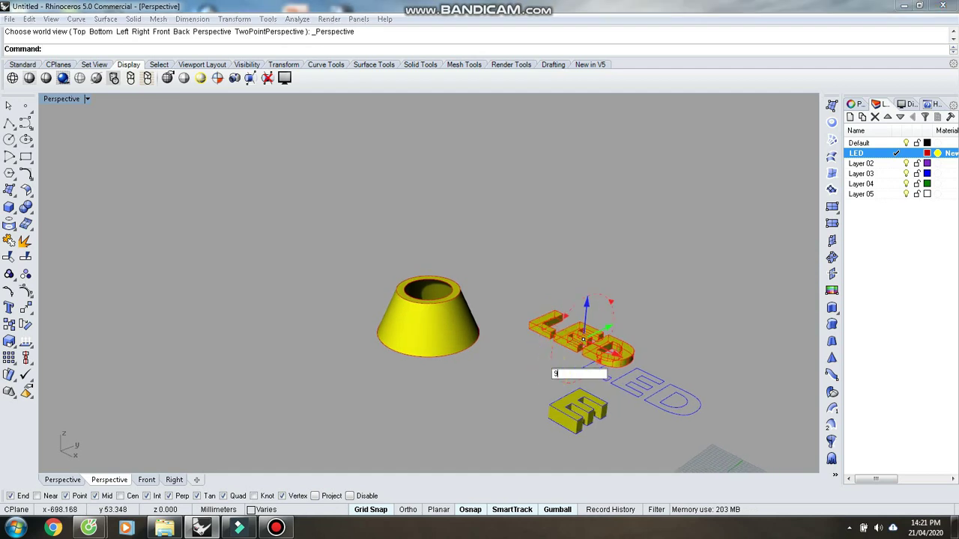
{"action": "type", "text": "0"}
{"action": "key", "text": "Return"}
{"action": "key", "text": "Escape"}
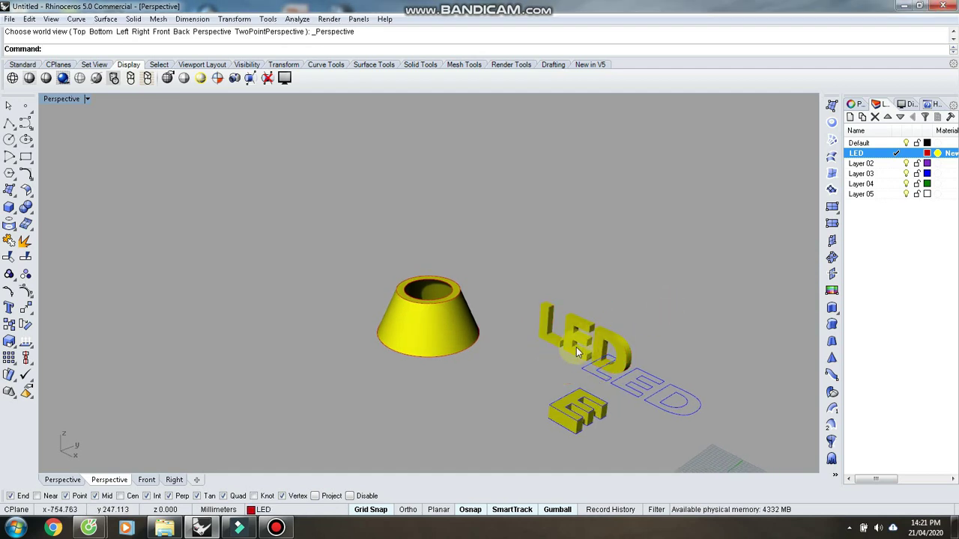
Step: Move the upright LED letters over the cone in the Front view so they rest on its top face
{"action": "key", "text": "ctrl+F2"}
{"action": "left_click", "coordinate": [566, 322]}
{"action": "left_click_drag", "start_coordinate": [562, 283], "coordinate": [476, 262]}
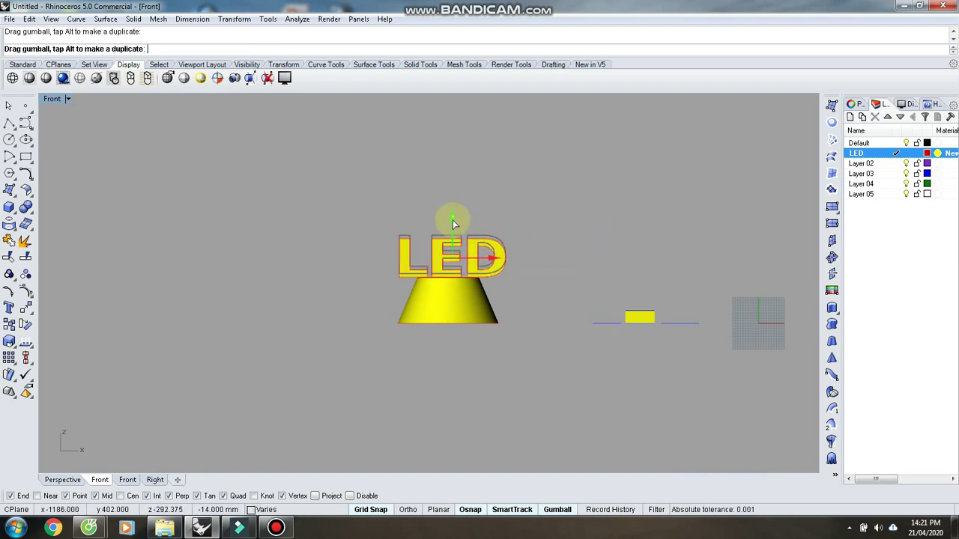
Step: Center the LED letters over the cone's top opening using the Right and Top views
{"action": "key", "text": "ctrl+F3"}
{"action": "left_click_drag", "start_coordinate": [467, 257], "coordinate": [375, 263]}
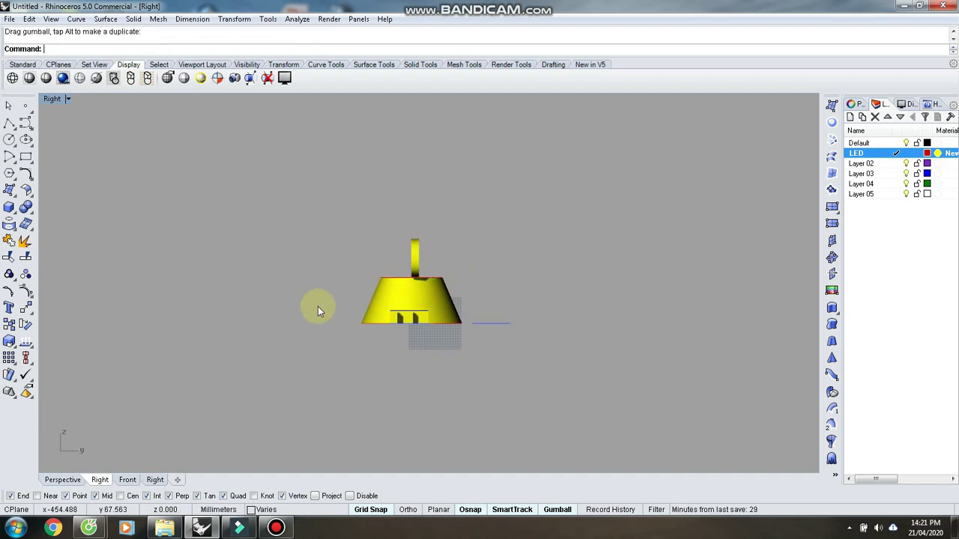
{"action": "left_click", "coordinate": [298, 322]}
{"action": "key", "text": "ctrl+F1"}
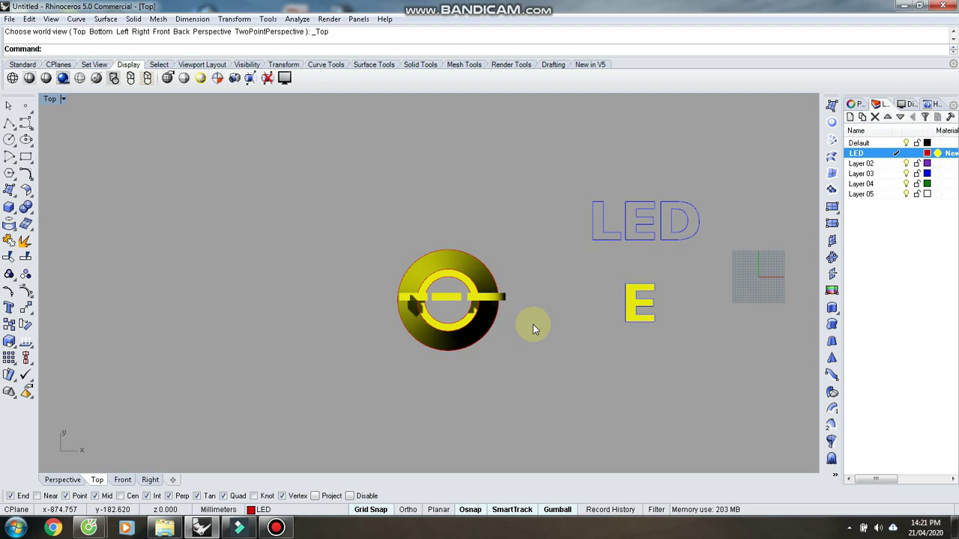
{"action": "scroll", "coordinate": [451, 304], "scroll_direction": "up", "scroll_amount": 5}
{"action": "left_click", "coordinate": [444, 284]}
{"action": "left_click_drag", "start_coordinate": [454, 254], "coordinate": [462, 263]}
{"action": "left_click", "coordinate": [712, 393]}
Step: Delete the two circle curves on the cone's top rim, keeping the surfaces
{"action": "key", "text": "ctrl+F4"}
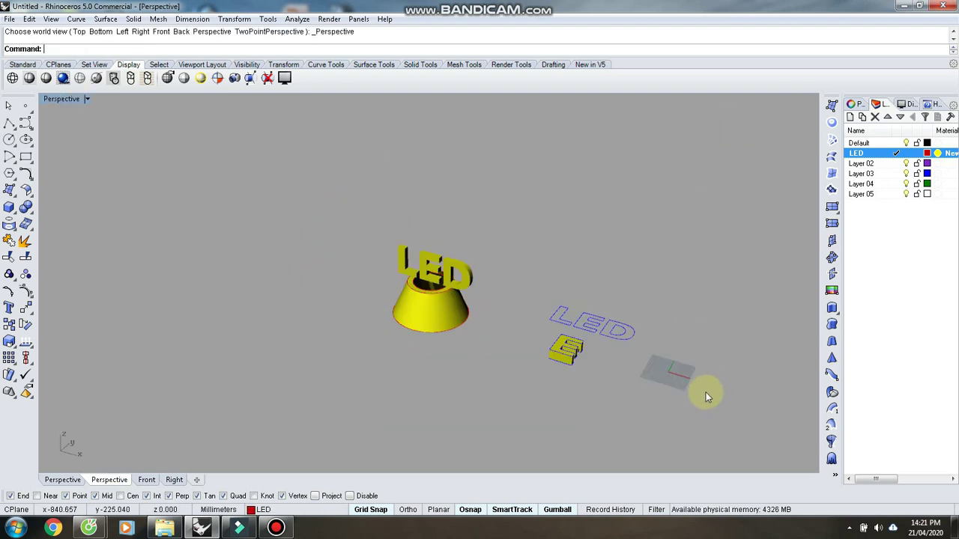
{"action": "scroll", "coordinate": [428, 300], "scroll_direction": "up", "scroll_amount": 4}
{"action": "left_click", "coordinate": [389, 287]}
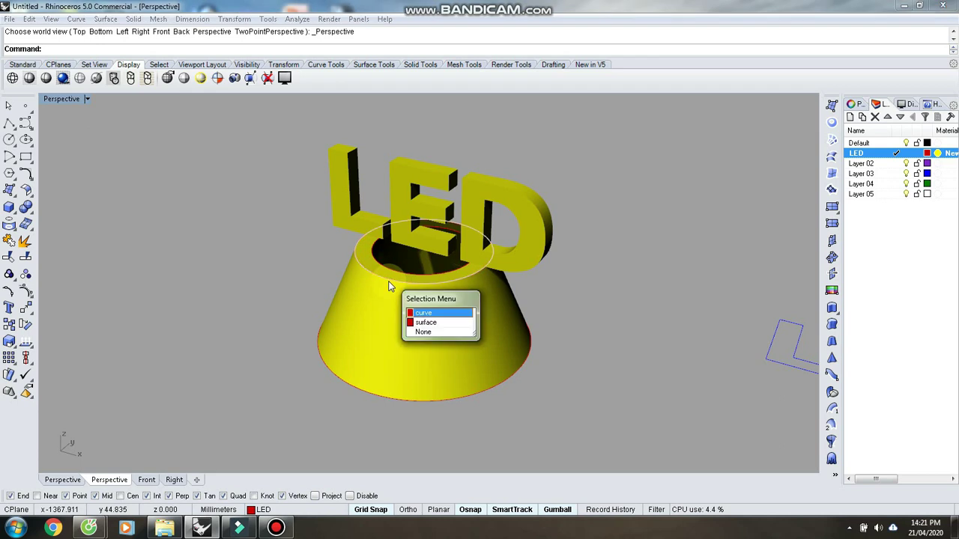
{"action": "key", "text": "Delete"}
{"action": "left_click", "coordinate": [395, 276]}
{"action": "key", "text": "Delete"}
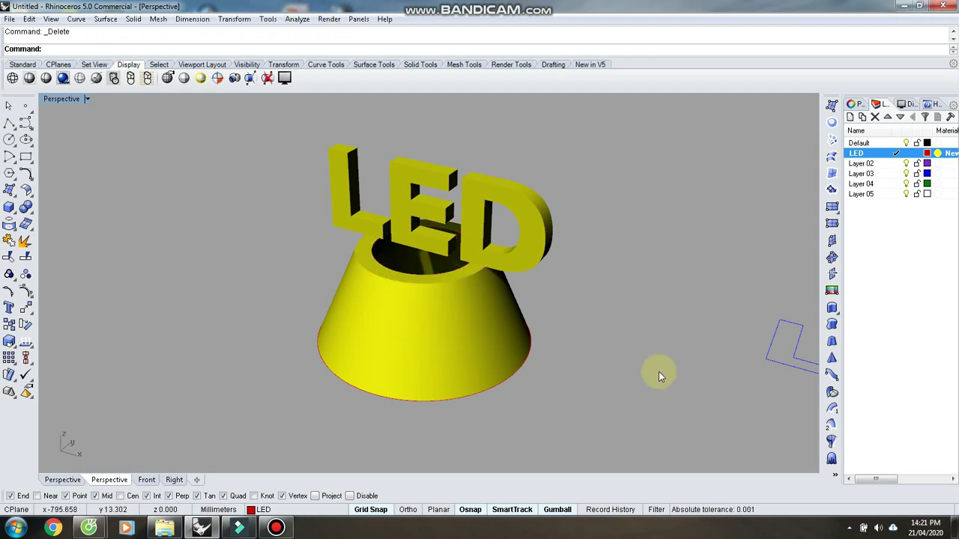
Step: Change the three extruded LED letters on the cone to Layer 02 and keep them selected
{"action": "left_click", "coordinate": [506, 258]}
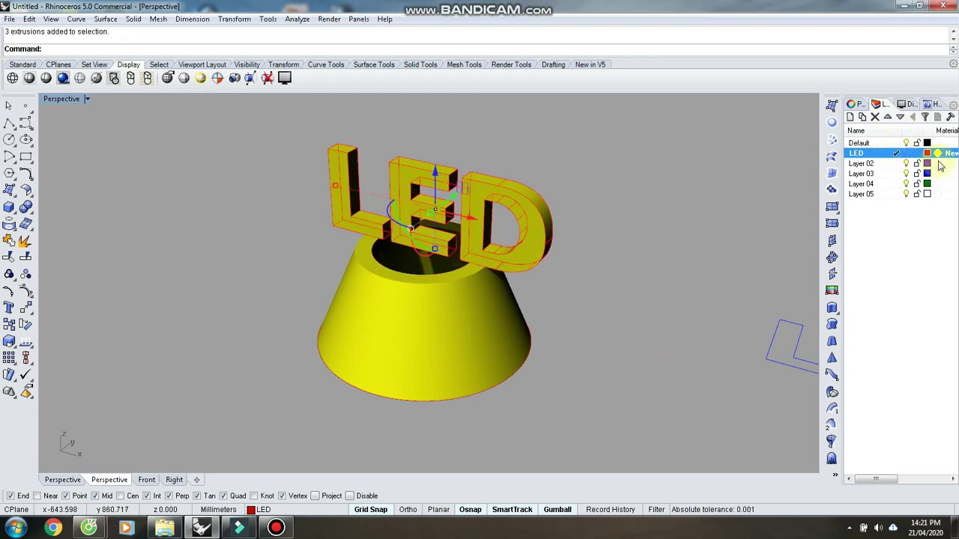
{"action": "left_click", "coordinate": [324, 513]}
{"action": "left_click", "coordinate": [282, 464]}
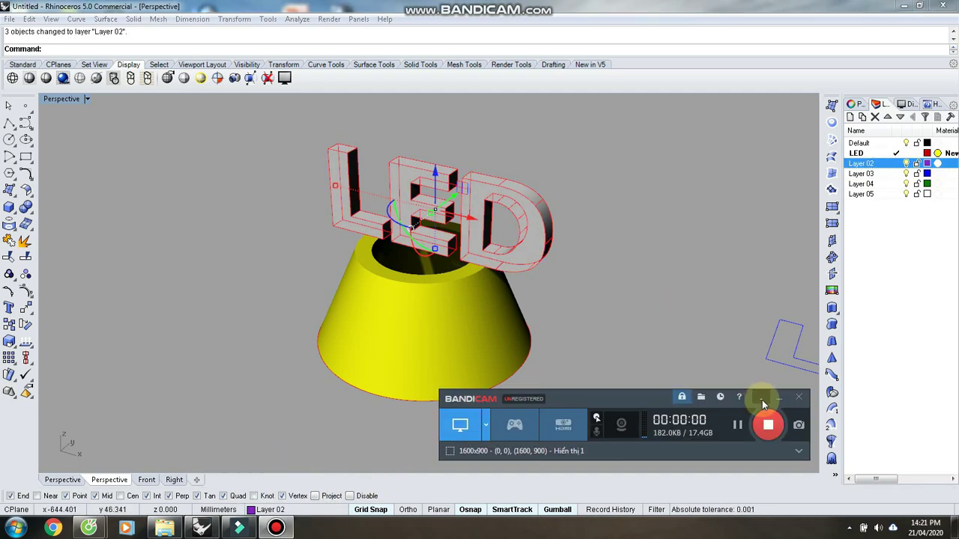
{"action": "left_click", "coordinate": [764, 401]}
{"action": "left_click", "coordinate": [678, 300]}
{"action": "left_click", "coordinate": [522, 262]}
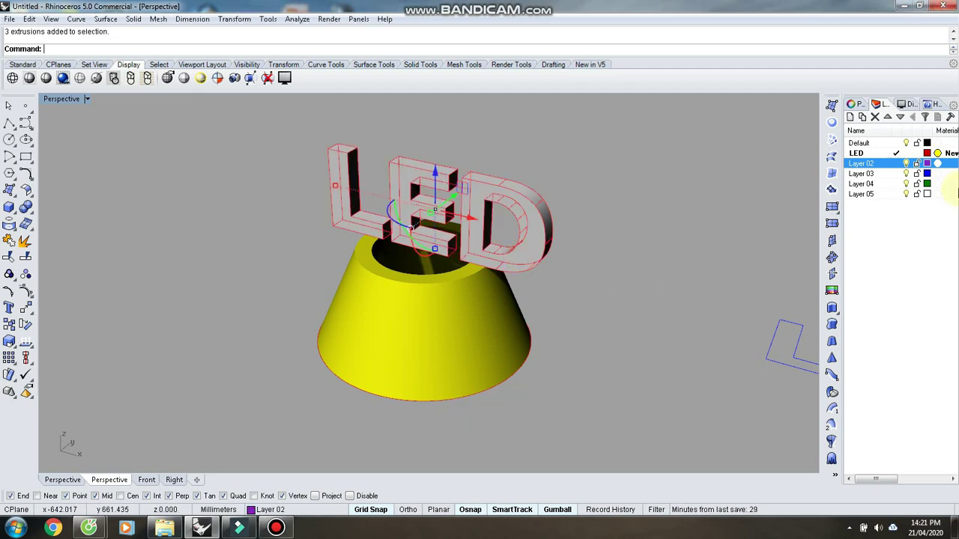
Step: Apply Environment Map surface analysis with the polished_gold image to the three extruded LED letters
{"action": "left_click", "coordinate": [940, 163]}
{"action": "left_click", "coordinate": [820, 83]}
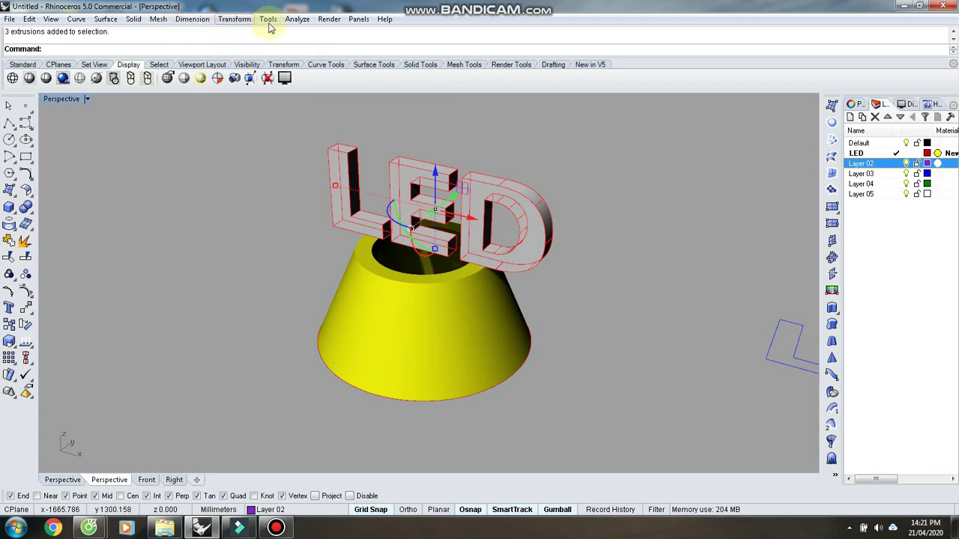
{"action": "left_click", "coordinate": [296, 18]}
{"action": "mouse_move", "coordinate": [344, 61]}
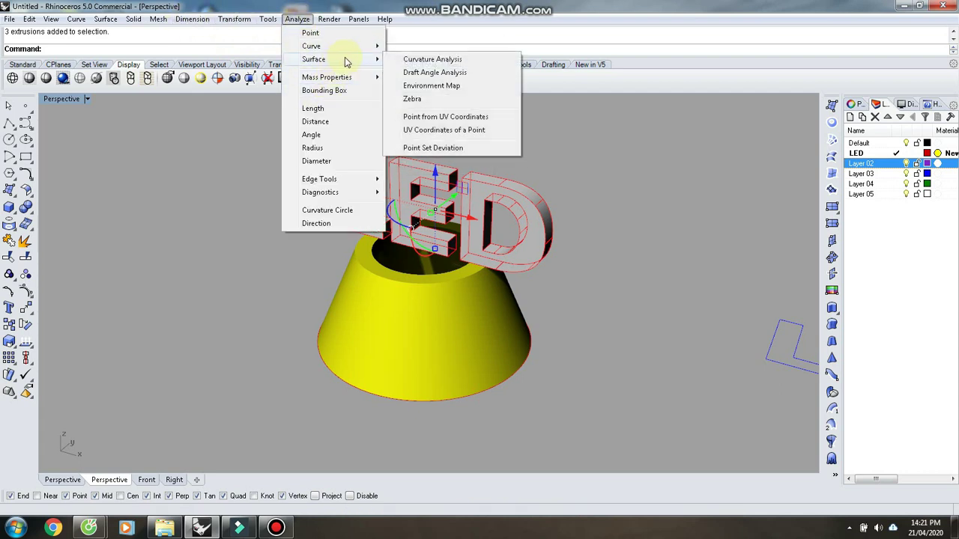
{"action": "left_click", "coordinate": [419, 83]}
Step: Copy the circle at the cone's base in place and scale the copy down uniformly about its centre
{"action": "right_click_drag", "start_coordinate": [661, 208], "coordinate": [487, 273]}
{"action": "left_click", "coordinate": [510, 170]}
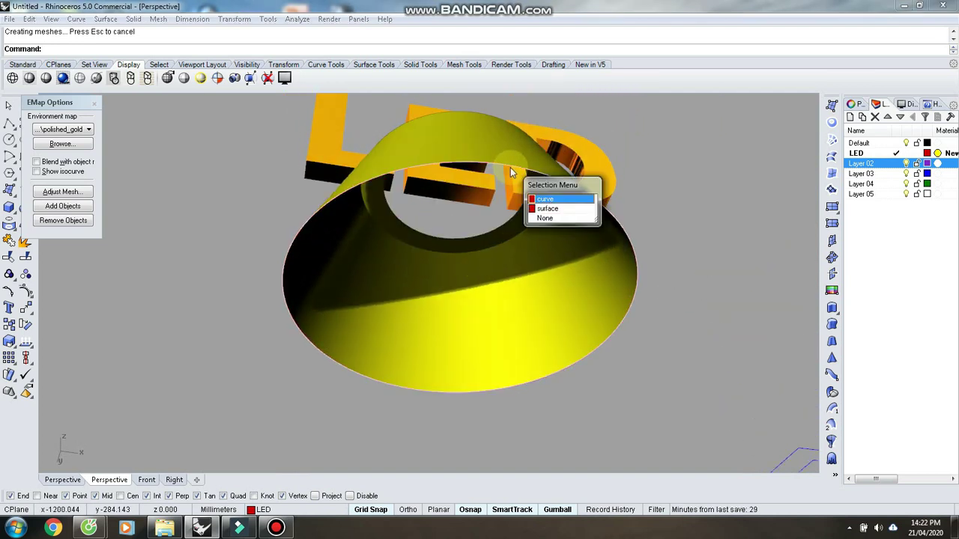
{"action": "left_click", "coordinate": [533, 205]}
{"action": "key", "text": "ctrl+c"}
{"action": "key", "text": "ctrl+v"}
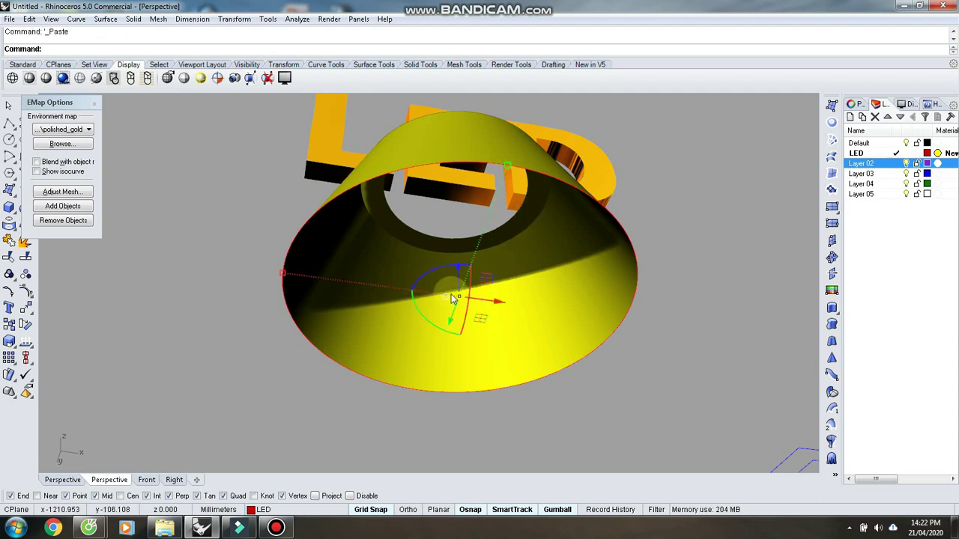
{"action": "left_click_drag", "start_coordinate": [509, 164], "coordinate": [459, 194], "text": "shift"}
{"action": "key", "text": "alt"}
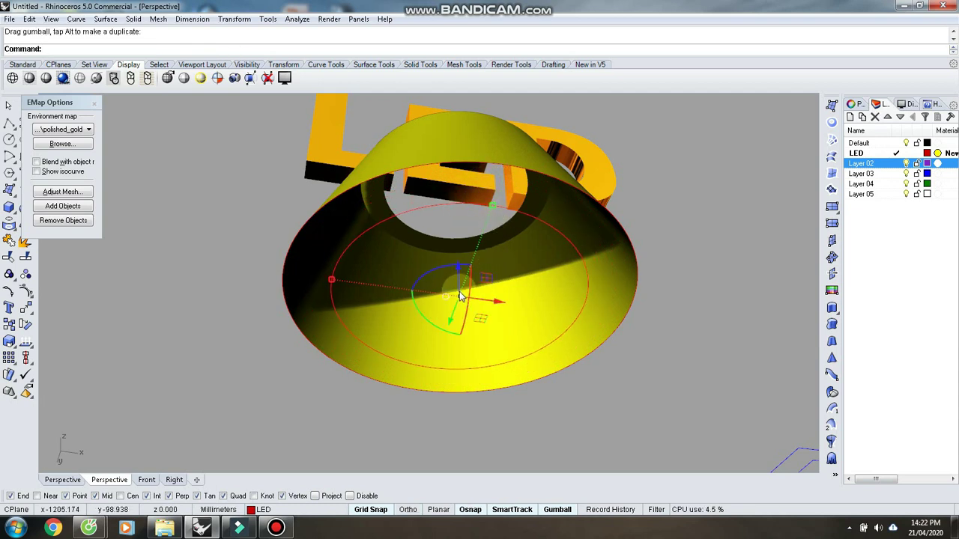
Step: Move the smaller circle vertically in the Front view to just below the cone's base
{"action": "key", "text": "ctrl+F2"}
{"action": "left_click_drag", "start_coordinate": [456, 286], "coordinate": [454, 321]}
{"action": "scroll", "coordinate": [454, 321], "scroll_direction": "down", "scroll_amount": 5}
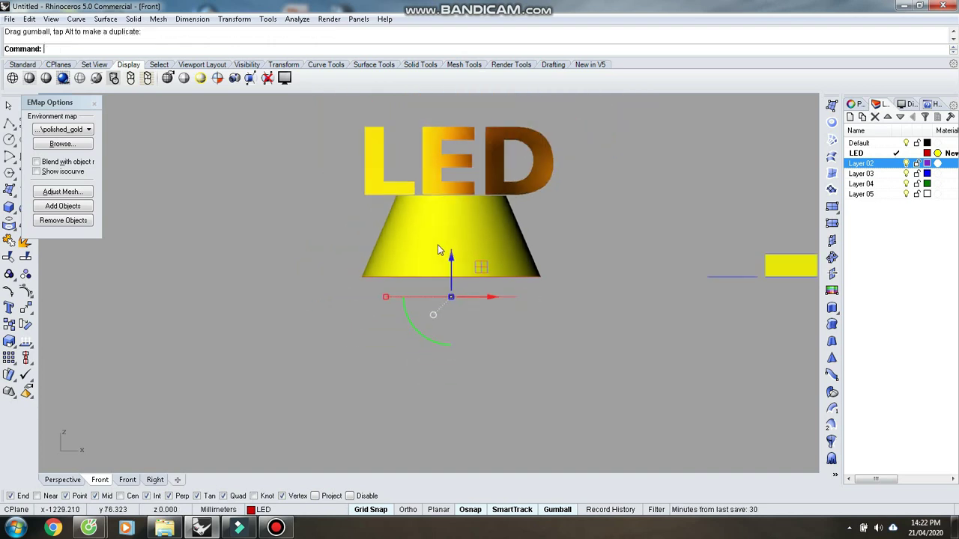
{"action": "scroll", "coordinate": [447, 301], "scroll_direction": "up", "scroll_amount": 3}
Step: Copy the circle below the cone in place and shrink the copy uniformly in the Perspective view
{"action": "key", "text": "ctrl+v"}
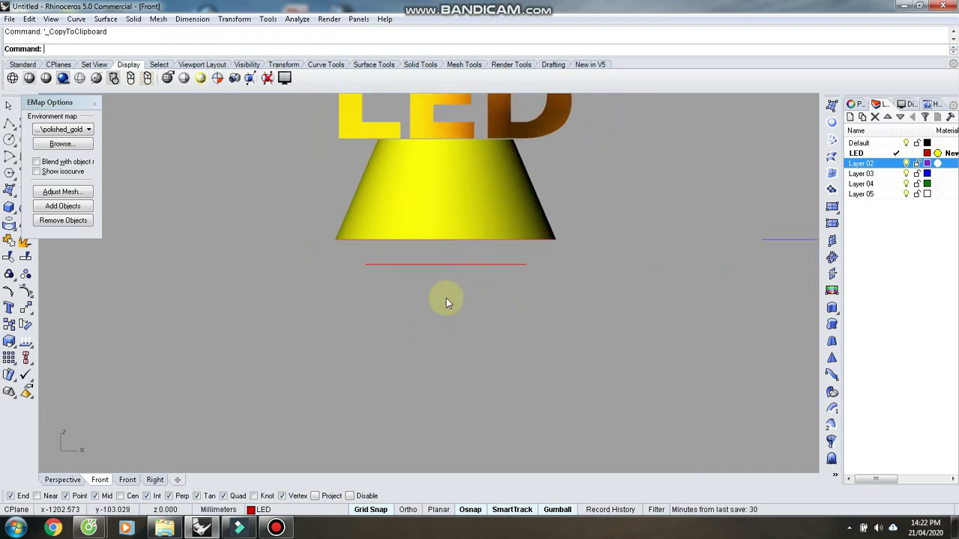
{"action": "key", "text": "ctrl+F4"}
{"action": "right_click_drag", "start_coordinate": [465, 336], "coordinate": [475, 254]}
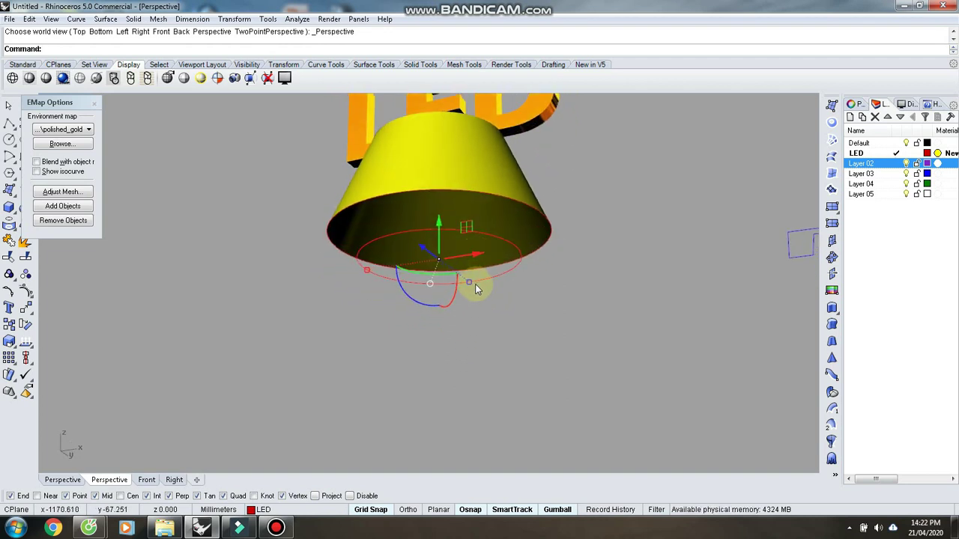
{"action": "left_click_drag", "start_coordinate": [469, 283], "coordinate": [451, 278], "text": "shift"}
{"action": "key", "text": "alt"}
{"action": "scroll", "coordinate": [513, 260], "scroll_direction": "down", "scroll_amount": 2}
{"action": "right_click_drag", "start_coordinate": [514, 258], "coordinate": [503, 267]}
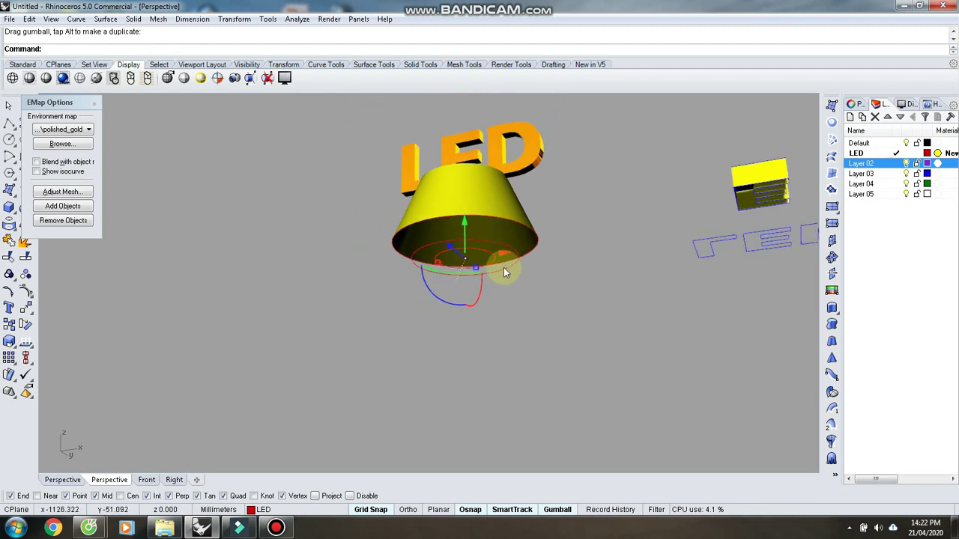
Step: Move the smallest circle straight down to well below the cone
{"action": "key", "text": "ctrl+F4"}
{"action": "left_click_drag", "start_coordinate": [465, 239], "coordinate": [450, 396]}
{"action": "right_click_drag", "start_coordinate": [523, 359], "coordinate": [539, 310]}
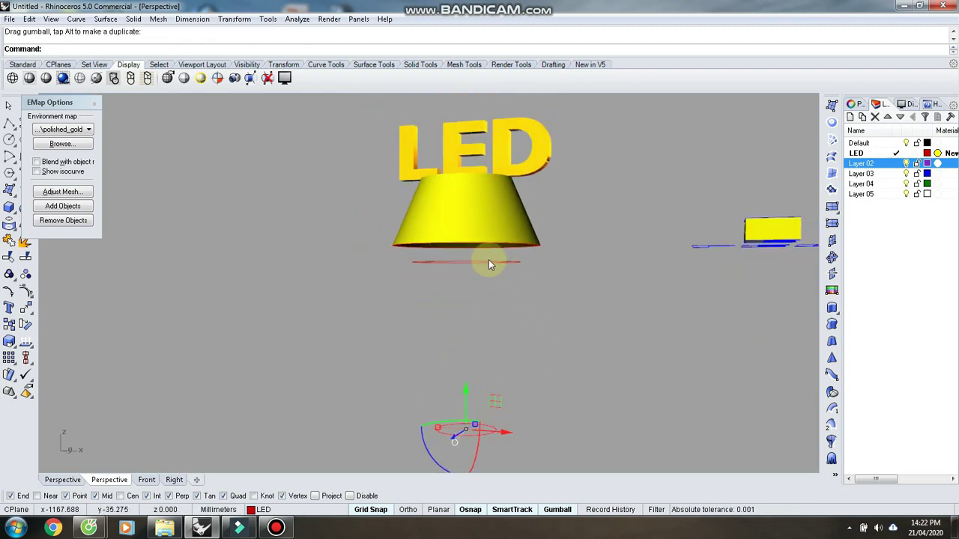
Step: Loft a surface between the cone's base circle and the smaller circle just below it
{"action": "left_click", "coordinate": [487, 259]}
{"action": "left_click", "coordinate": [529, 291]}
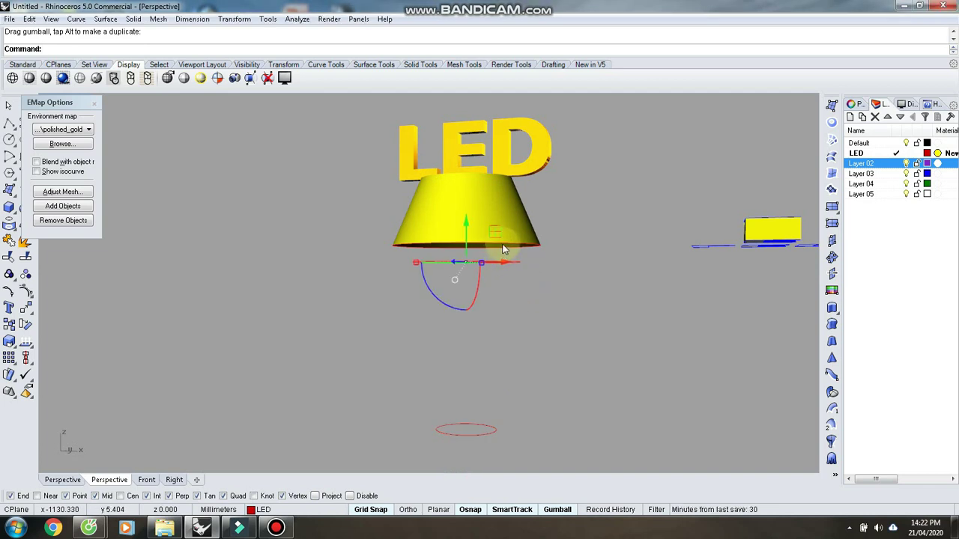
{"action": "left_click", "coordinate": [502, 243]}
{"action": "left_click", "coordinate": [534, 271]}
{"action": "type", "text": "oft"}
{"action": "key", "text": "Return"}
{"action": "key", "text": "Return"}
{"action": "left_click", "coordinate": [439, 339]}
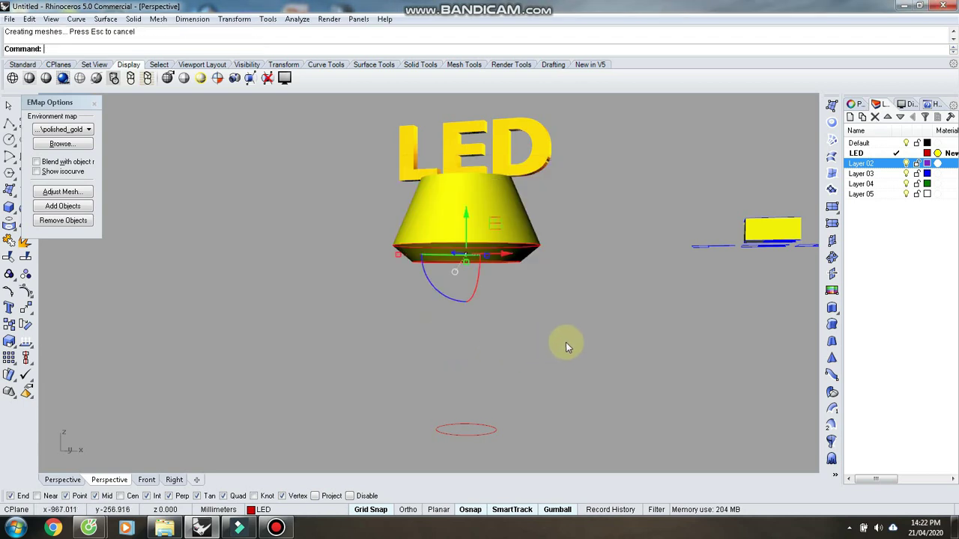
Step: Loft the circle just below the cone to the smallest bottom circle, with Normal style and no simplification
{"action": "left_click", "coordinate": [472, 263]}
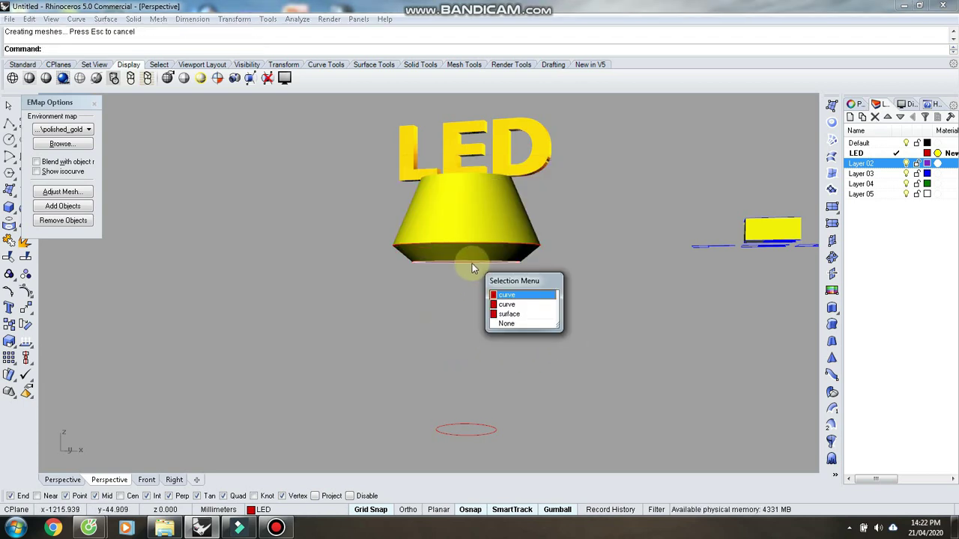
{"action": "left_click", "coordinate": [498, 294]}
{"action": "left_click", "coordinate": [460, 436], "text": "shift"}
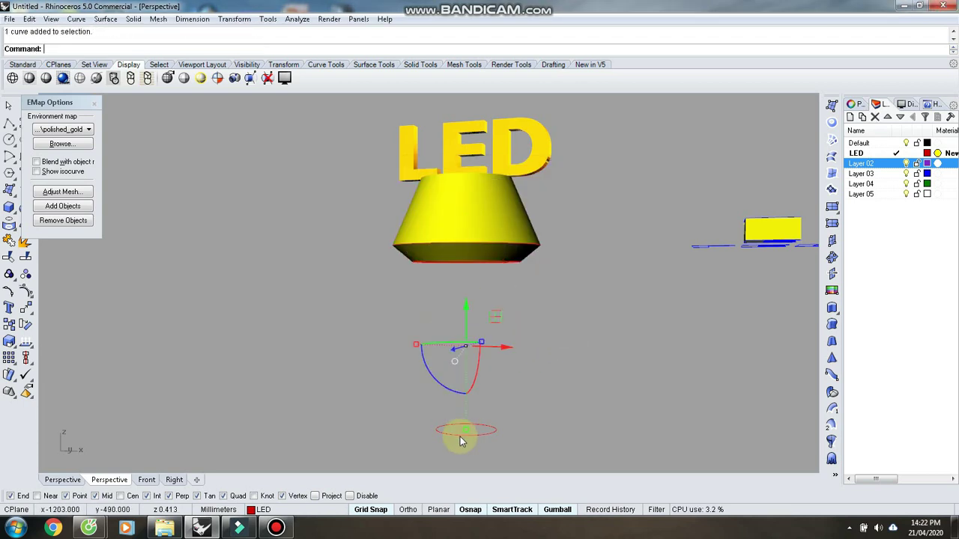
{"action": "key", "text": "Return"}
{"action": "key", "text": "Return"}
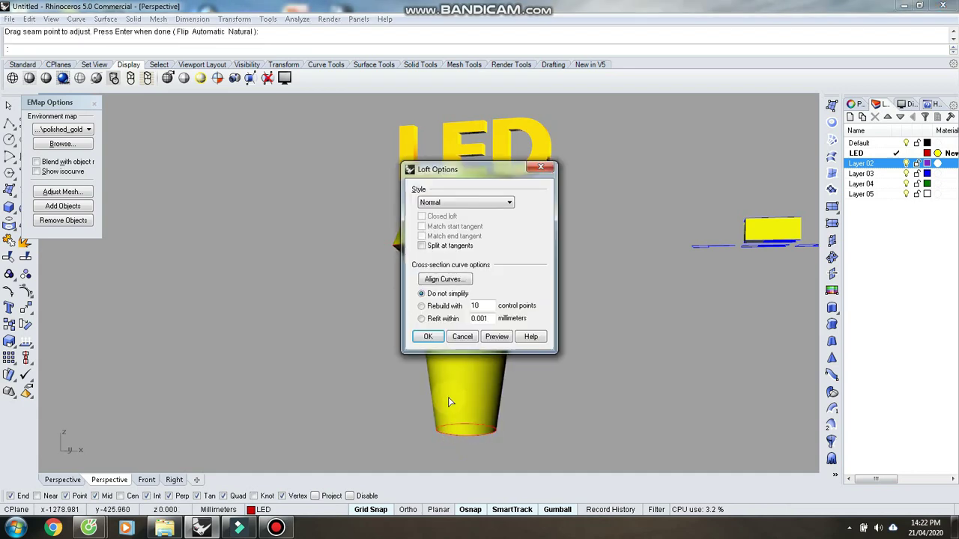
{"action": "left_click", "coordinate": [435, 339]}
{"action": "right_click_drag", "start_coordinate": [597, 349], "coordinate": [471, 236]}
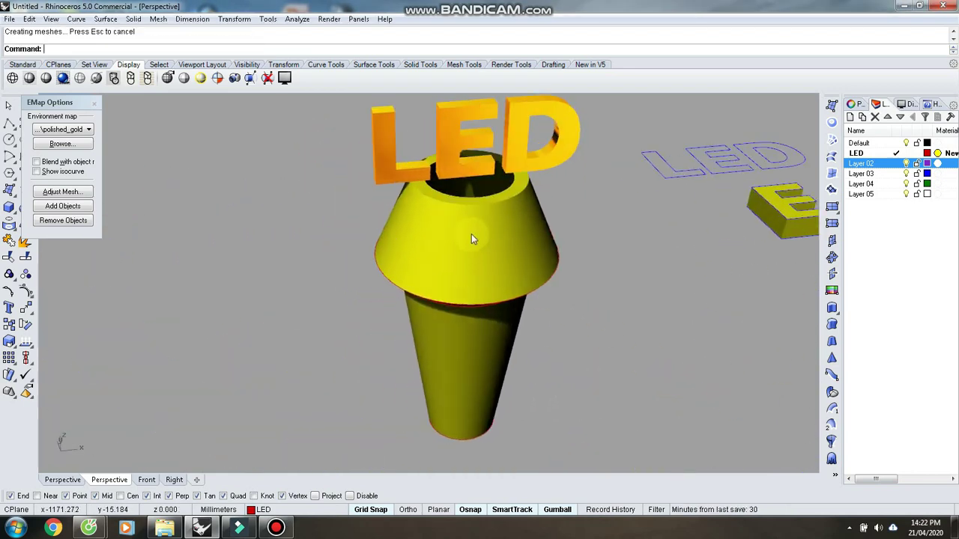
{"action": "scroll", "coordinate": [471, 235], "scroll_direction": "up", "scroll_amount": 6}
{"action": "scroll", "coordinate": [515, 230], "scroll_direction": "down", "scroll_amount": 14}
{"action": "right_click_drag", "start_coordinate": [524, 345], "coordinate": [445, 274]}
{"action": "scroll", "coordinate": [492, 205], "scroll_direction": "up", "scroll_amount": 8}
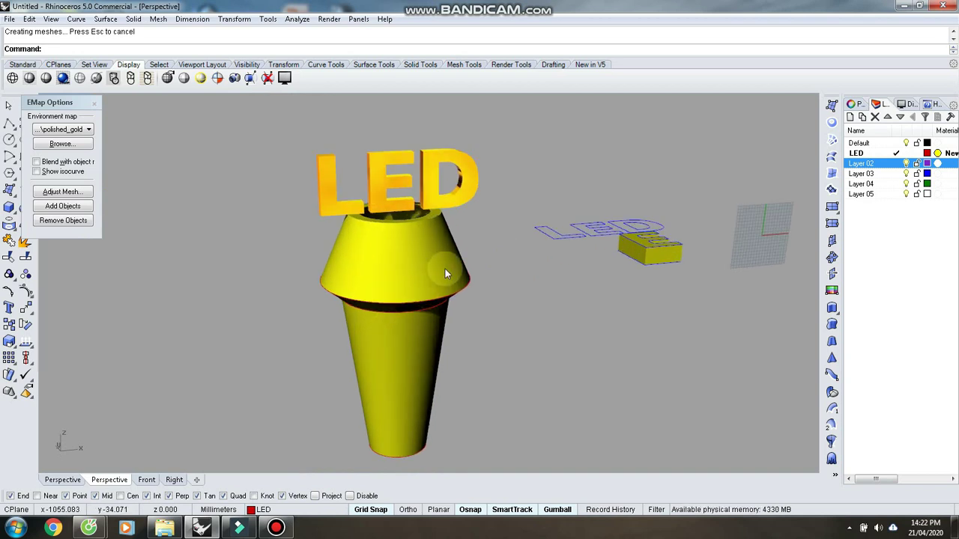
Step: Offset the circle at the tapered column's lower end outward by 30 mm
{"action": "scroll", "coordinate": [445, 269], "scroll_direction": "down", "scroll_amount": 7}
{"action": "right_click_drag", "start_coordinate": [461, 355], "coordinate": [397, 352]}
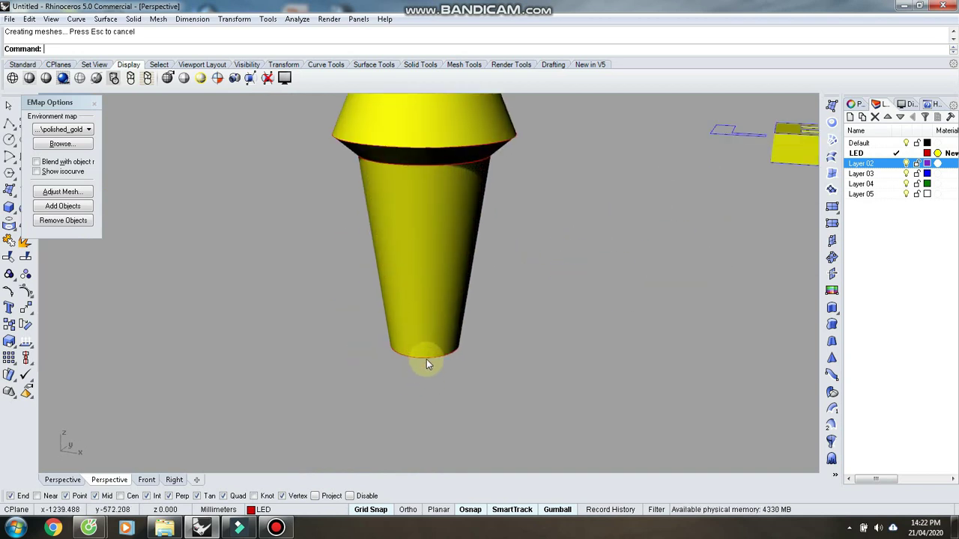
{"action": "left_click", "coordinate": [426, 364]}
{"action": "left_click", "coordinate": [465, 392]}
{"action": "type", "text": "0"}
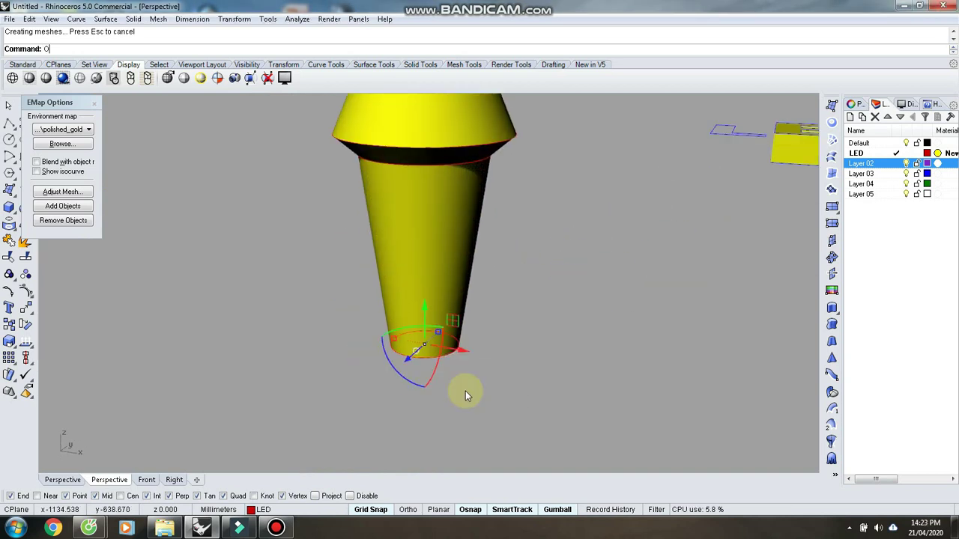
{"action": "key", "text": "Return"}
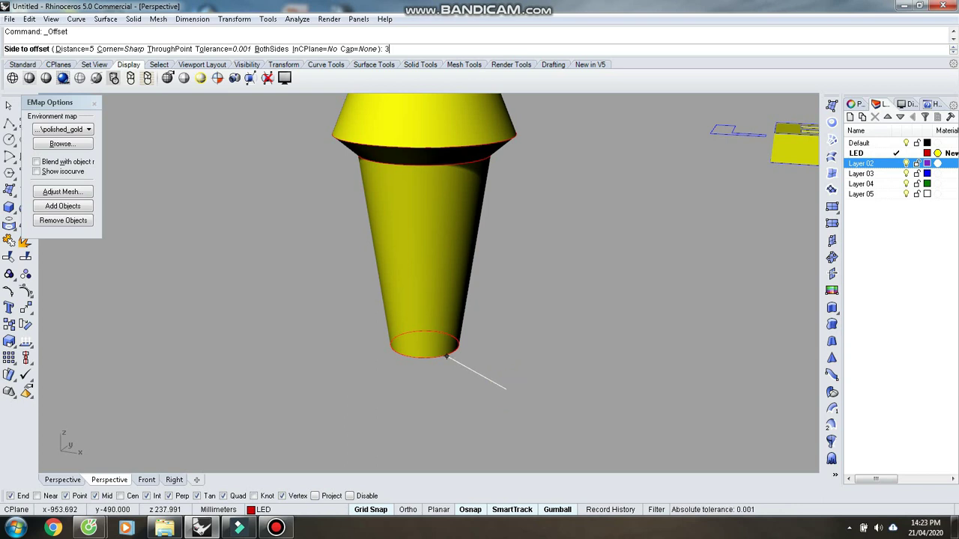
{"action": "type", "text": "30"}
{"action": "key", "text": "Return"}
{"action": "left_click", "coordinate": [507, 389]}
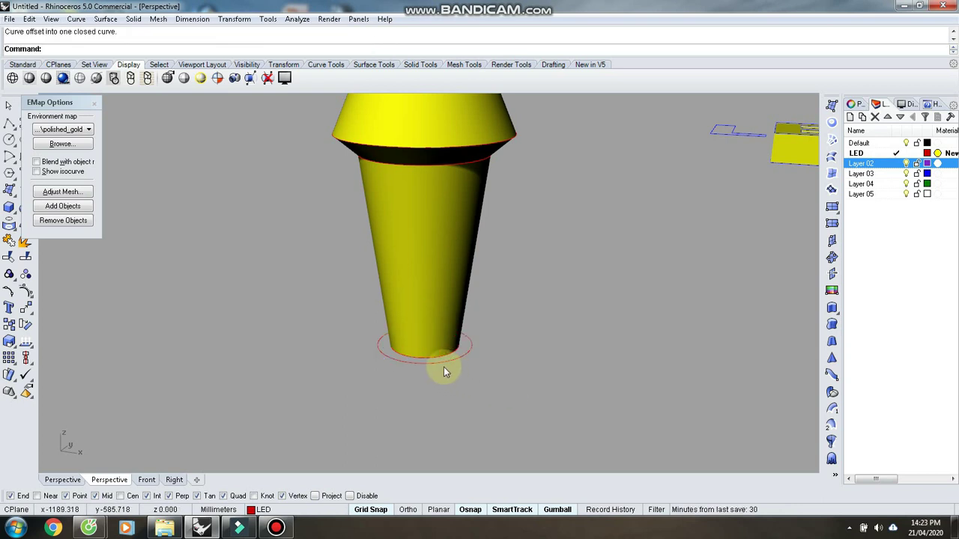
Step: Copy the offset circle in place and move the copy 500 mm straight down
{"action": "key", "text": "ctrl+v"}
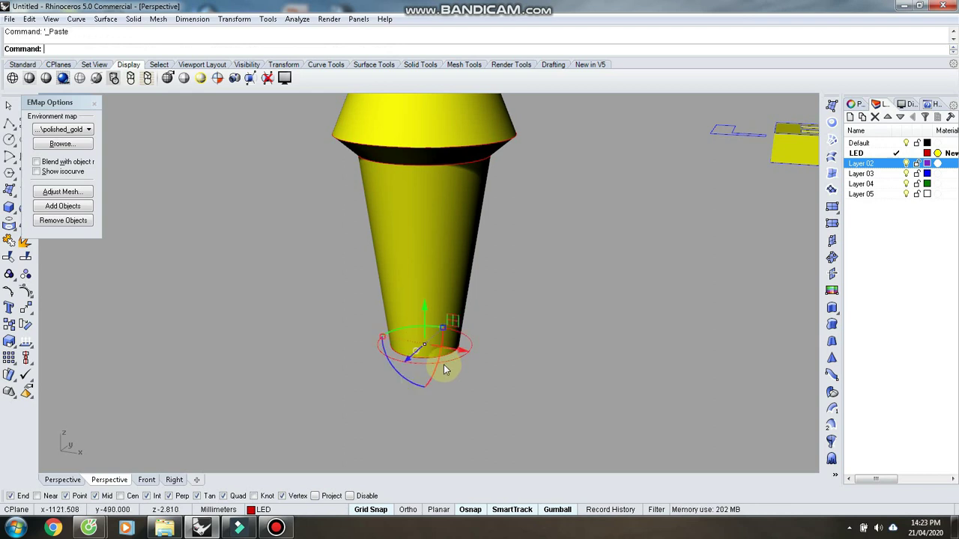
{"action": "left_click", "coordinate": [426, 311]}
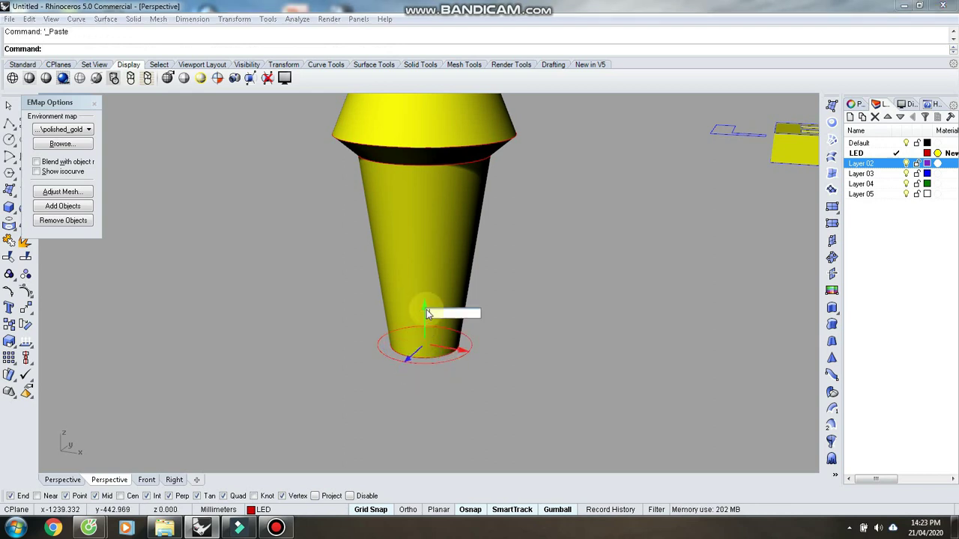
{"action": "type", "text": "-50"}
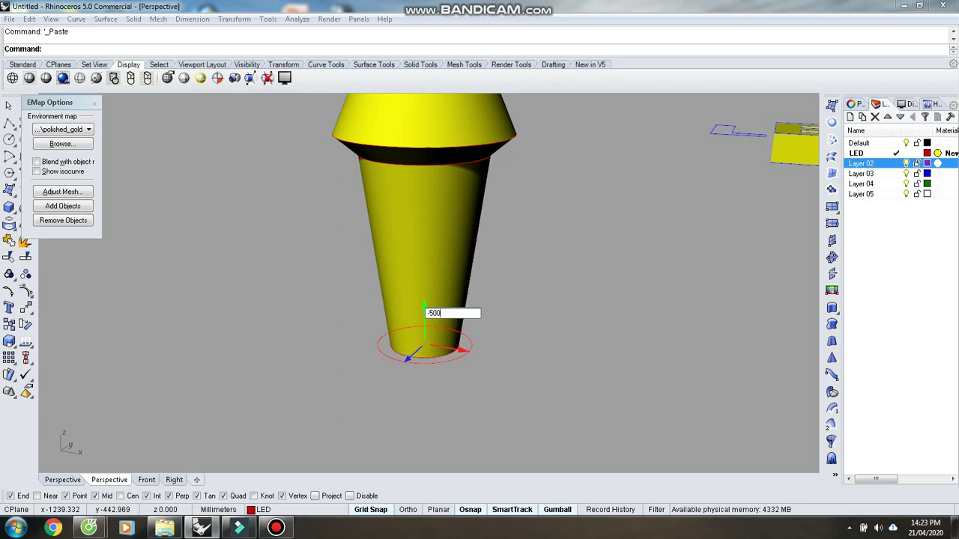
{"action": "type", "text": "0"}
{"action": "key", "text": "Return"}
Step: Loft the offset circle and its lowered copy into a straight cylindrical column
{"action": "scroll", "coordinate": [467, 309], "scroll_direction": "down", "scroll_amount": 5}
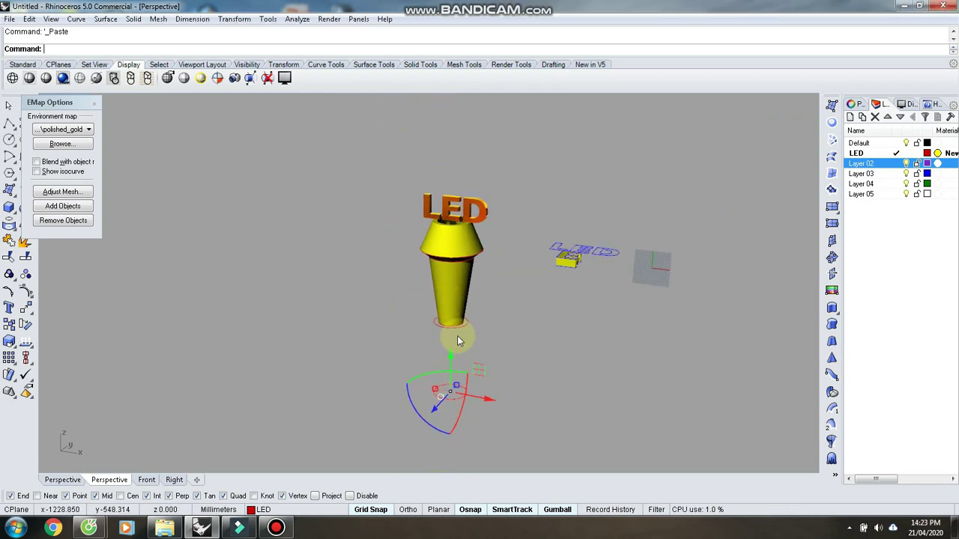
{"action": "scroll", "coordinate": [451, 326], "scroll_direction": "up", "scroll_amount": 4}
{"action": "type", "text": "L"}
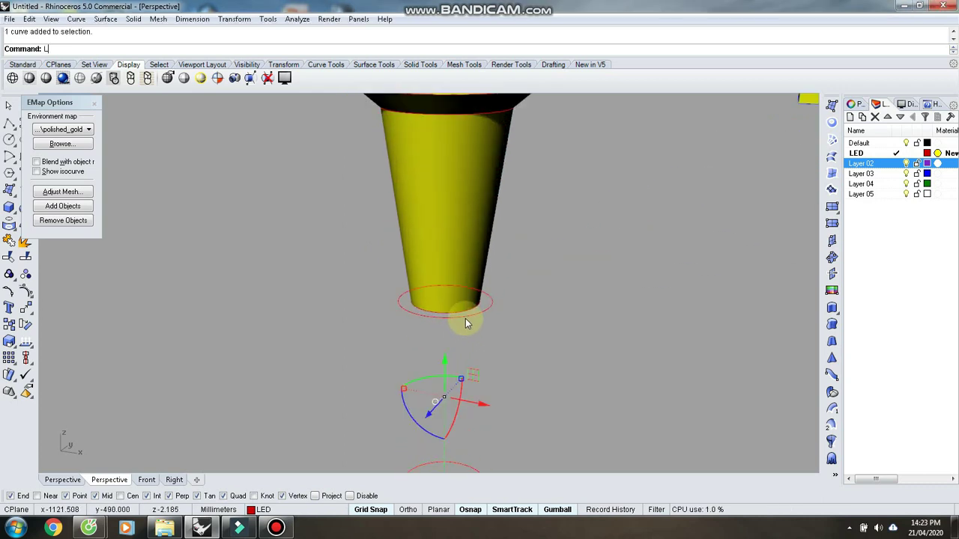
{"action": "type", "text": "oft"}
{"action": "key", "text": "Return"}
{"action": "key", "text": "Return"}
{"action": "key", "text": "Return"}
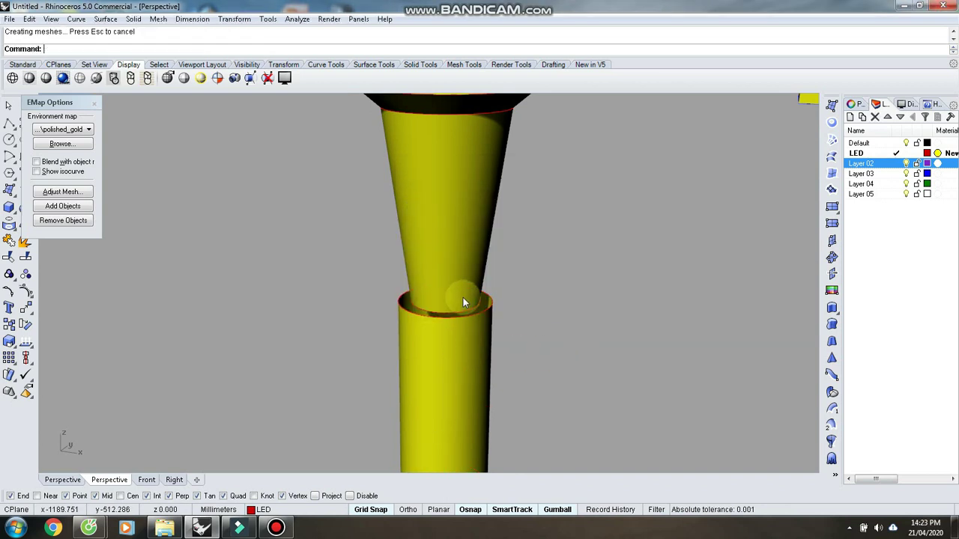
Step: Cap the ring between the tapered column's bottom circle and the cylinder's top circle with a planar surface
{"action": "scroll", "coordinate": [463, 302], "scroll_direction": "up", "scroll_amount": 2}
{"action": "left_click", "coordinate": [452, 330]}
{"action": "left_click", "coordinate": [479, 357]}
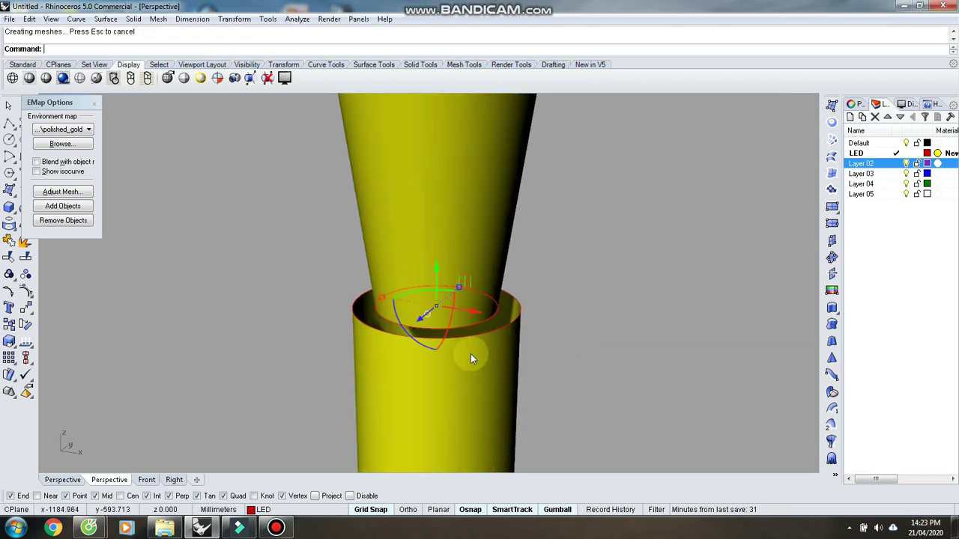
{"action": "type", "text": "PS"}
{"action": "key", "text": "Return"}
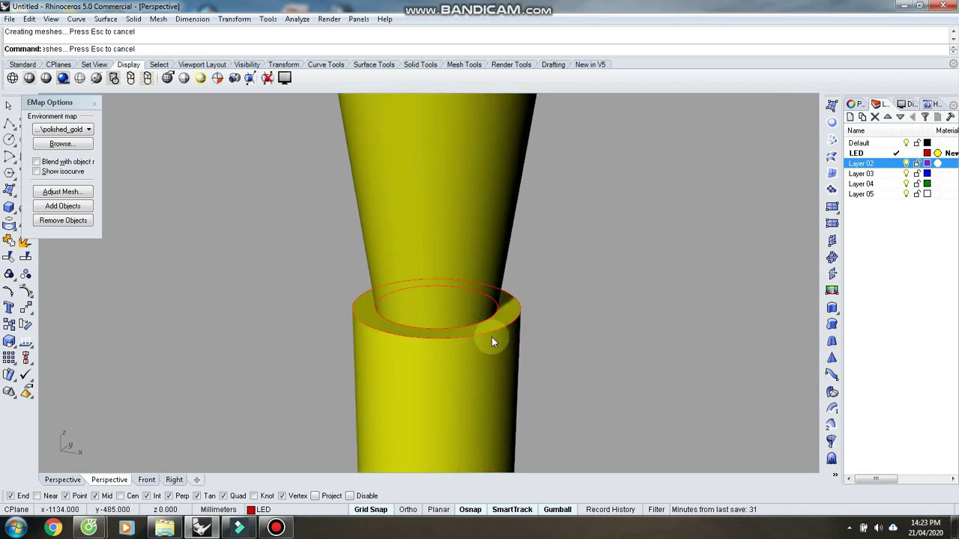
Step: Delete the flat LED outline curves and the spare extruded E lying beside the model
{"action": "scroll", "coordinate": [522, 292], "scroll_direction": "down", "scroll_amount": 8}
{"action": "right_click_drag", "start_coordinate": [580, 346], "coordinate": [307, 278]}
{"action": "scroll", "coordinate": [357, 253], "scroll_direction": "up", "scroll_amount": 5}
{"action": "scroll", "coordinate": [357, 253], "scroll_direction": "down", "scroll_amount": 3}
{"action": "right_click_drag", "start_coordinate": [356, 253], "coordinate": [298, 237]}
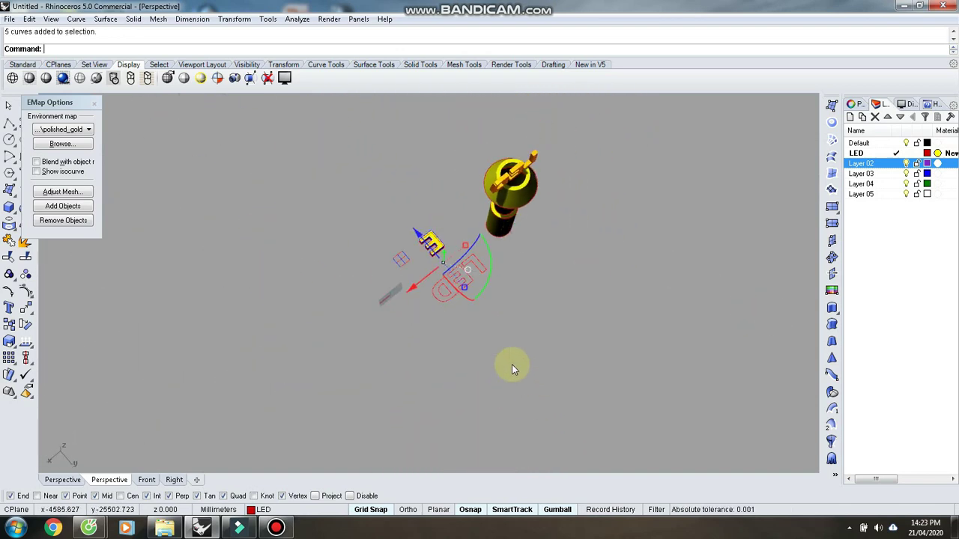
{"action": "left_click_drag", "start_coordinate": [456, 309], "coordinate": [464, 318]}
{"action": "key", "text": "Delete"}
Step: Delete the circle curves on the cylinder's top rim and bottom edge, keeping the surfaces
{"action": "right_click_drag", "start_coordinate": [497, 265], "coordinate": [539, 198]}
{"action": "scroll", "coordinate": [494, 210], "scroll_direction": "up", "scroll_amount": 3}
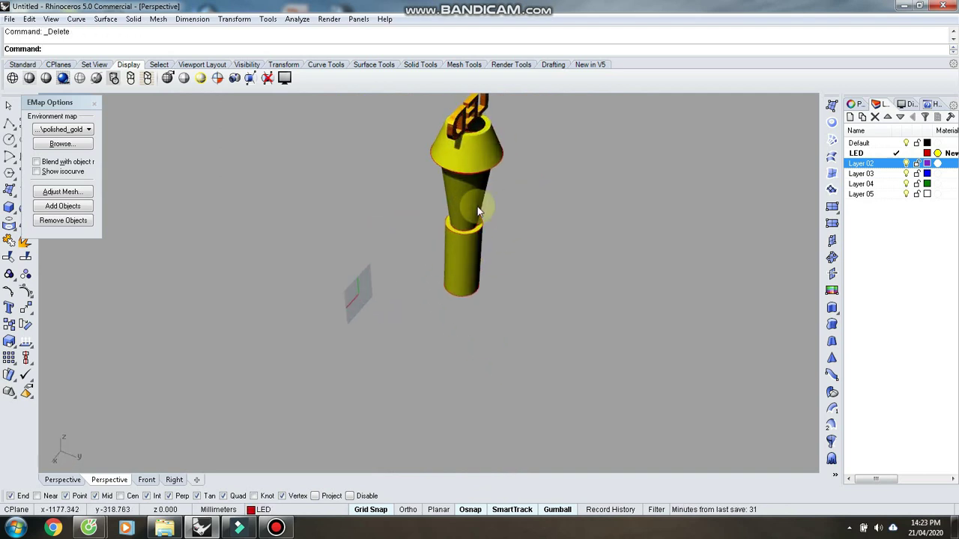
{"action": "left_click", "coordinate": [459, 239]}
{"action": "key", "text": "Delete"}
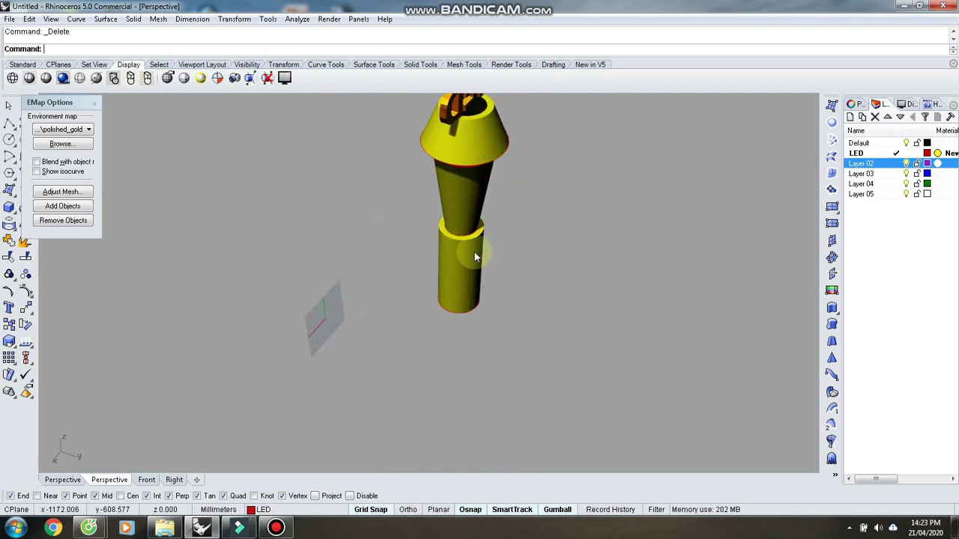
{"action": "scroll", "coordinate": [466, 238], "scroll_direction": "up", "scroll_amount": 5}
{"action": "left_click", "coordinate": [462, 232]}
{"action": "left_click", "coordinate": [442, 384]}
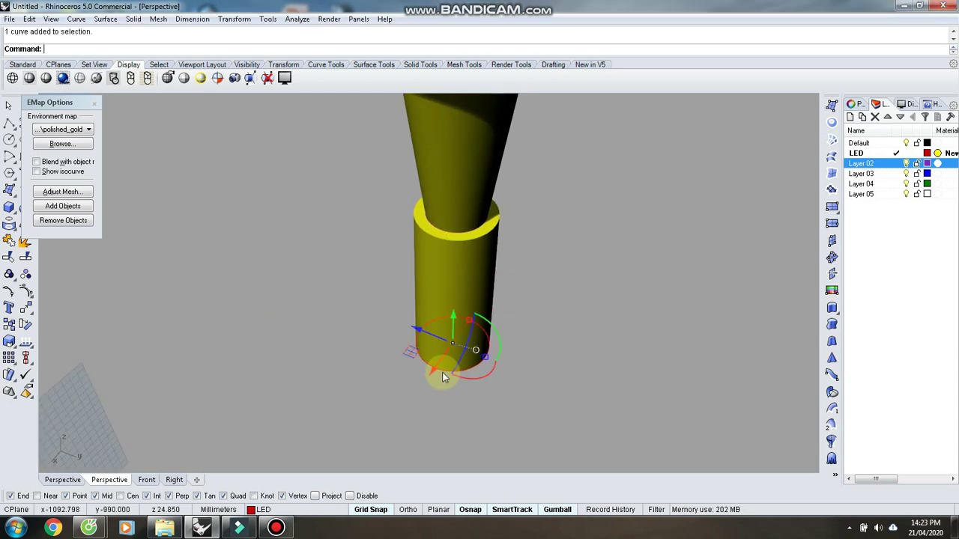
{"action": "key", "text": "Delete"}
Step: Delete the circle curve around the cone's wide lower edge, keeping the surfaces
{"action": "scroll", "coordinate": [447, 434], "scroll_direction": "down", "scroll_amount": 8}
{"action": "scroll", "coordinate": [438, 285], "scroll_direction": "up", "scroll_amount": 8}
{"action": "left_click", "coordinate": [412, 377]}
{"action": "right_click_drag", "start_coordinate": [413, 378], "coordinate": [472, 344]}
{"action": "left_click", "coordinate": [441, 286]}
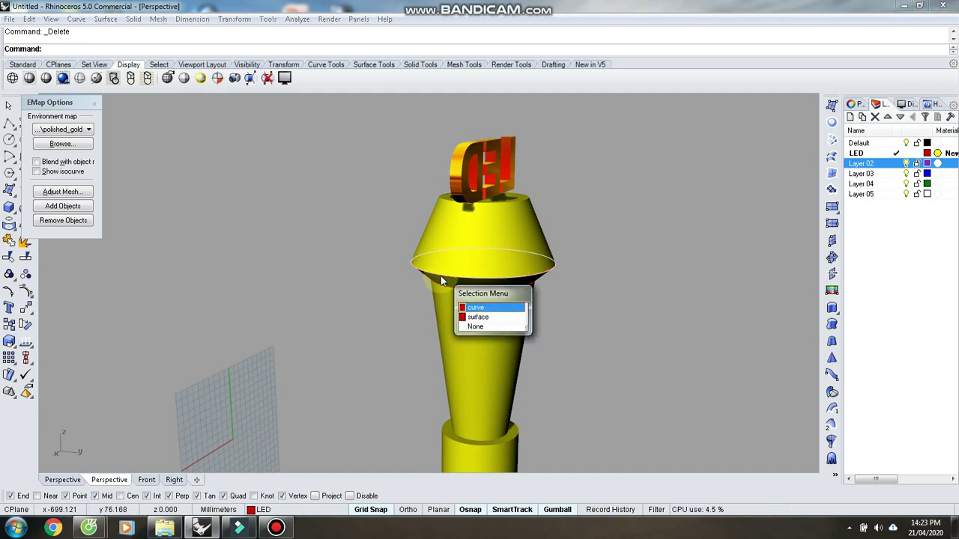
{"action": "scroll", "coordinate": [439, 283], "scroll_direction": "up", "scroll_amount": 5}
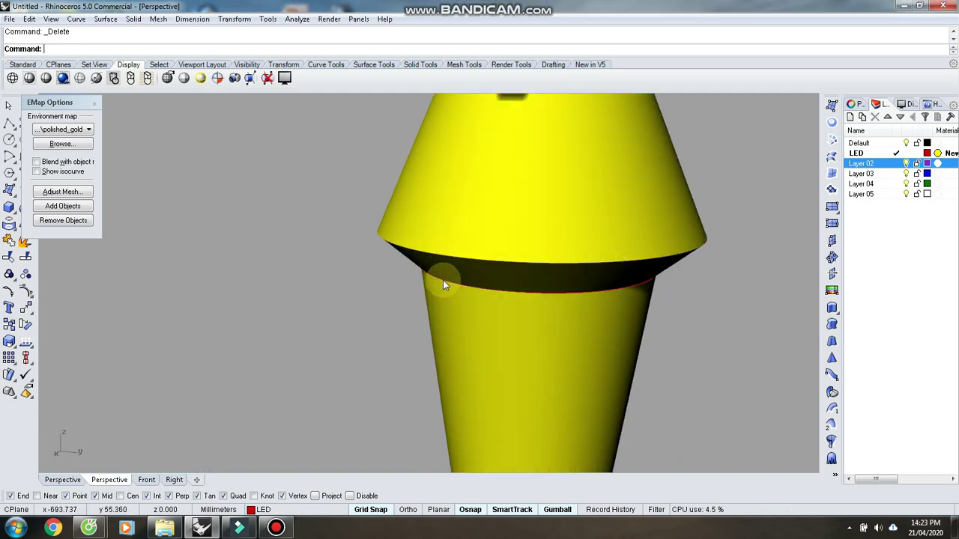
Step: Delete the circle curve at the seam between the cone's underside and the tapered column's top
{"action": "scroll", "coordinate": [503, 249], "scroll_direction": "down", "scroll_amount": 2}
{"action": "scroll", "coordinate": [516, 273], "scroll_direction": "up", "scroll_amount": 2}
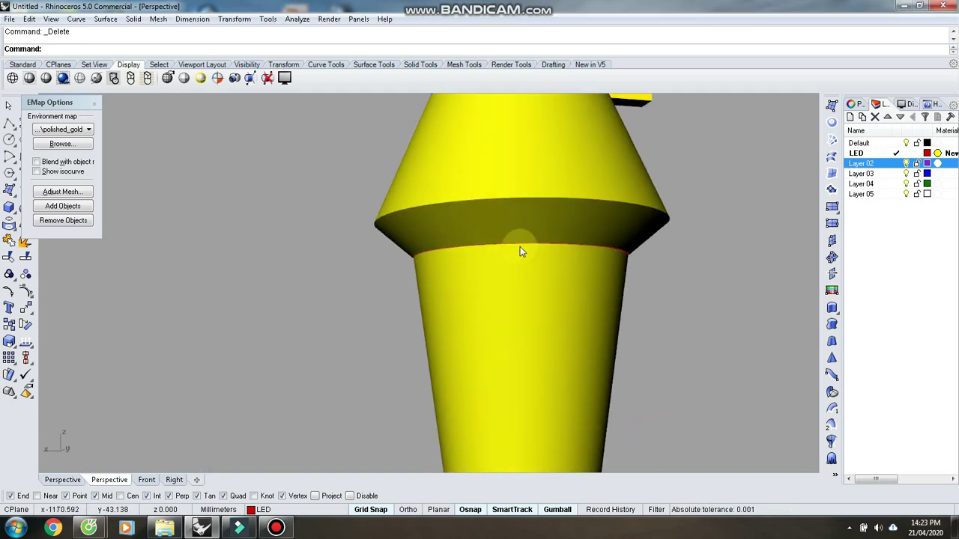
{"action": "left_click", "coordinate": [526, 246]}
{"action": "key", "text": "Escape"}
Step: Examine the sign's underside and the inside of the hollow column for leftover curves
{"action": "right_click_drag", "start_coordinate": [535, 244], "coordinate": [553, 223]}
{"action": "scroll", "coordinate": [553, 222], "scroll_direction": "down", "scroll_amount": 10}
{"action": "right_click_drag", "start_coordinate": [552, 284], "coordinate": [678, 241]}
{"action": "right_click_drag", "start_coordinate": [469, 244], "coordinate": [521, 223]}
{"action": "scroll", "coordinate": [522, 223], "scroll_direction": "up", "scroll_amount": 7}
{"action": "scroll", "coordinate": [573, 205], "scroll_direction": "down", "scroll_amount": 2}
{"action": "right_click_drag", "start_coordinate": [573, 204], "coordinate": [550, 326]}
{"action": "scroll", "coordinate": [582, 197], "scroll_direction": "up", "scroll_amount": 10}
{"action": "right_click_drag", "start_coordinate": [625, 277], "coordinate": [507, 149]}
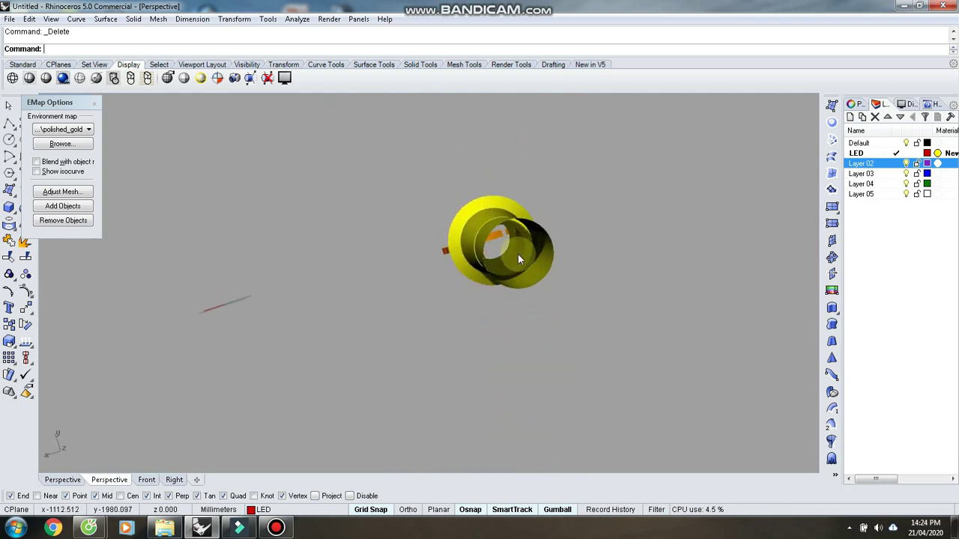
{"action": "scroll", "coordinate": [517, 254], "scroll_direction": "up", "scroll_amount": 8}
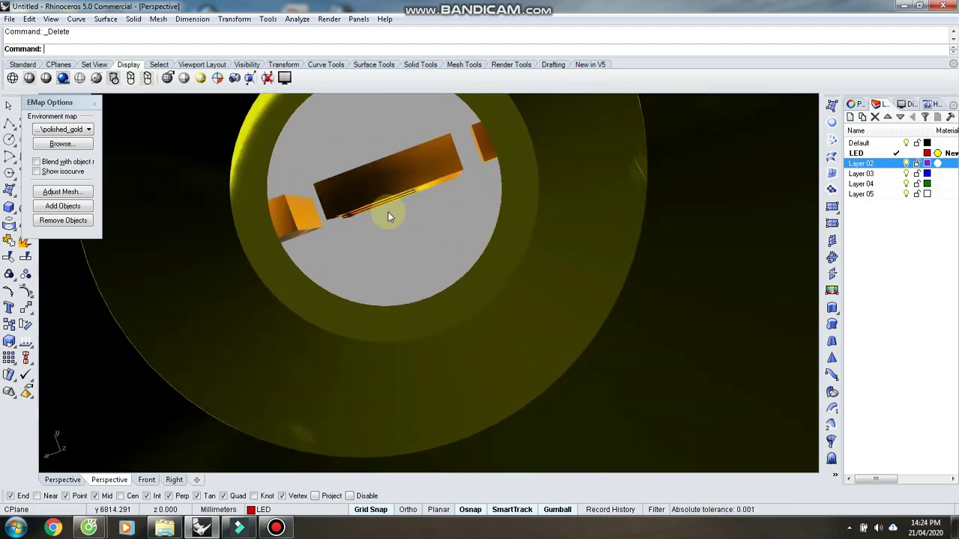
{"action": "right_click_drag", "start_coordinate": [387, 216], "coordinate": [508, 246]}
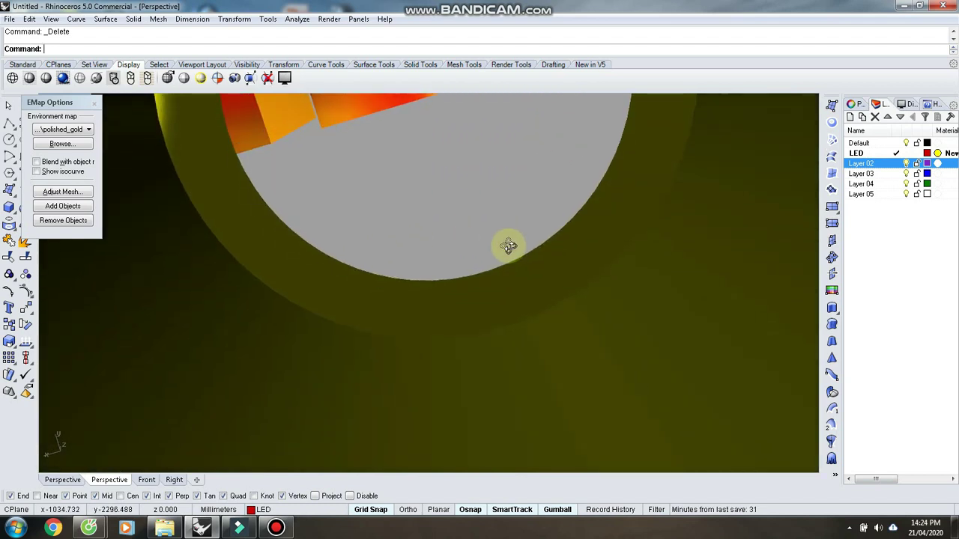
{"action": "scroll", "coordinate": [506, 247], "scroll_direction": "down", "scroll_amount": 10}
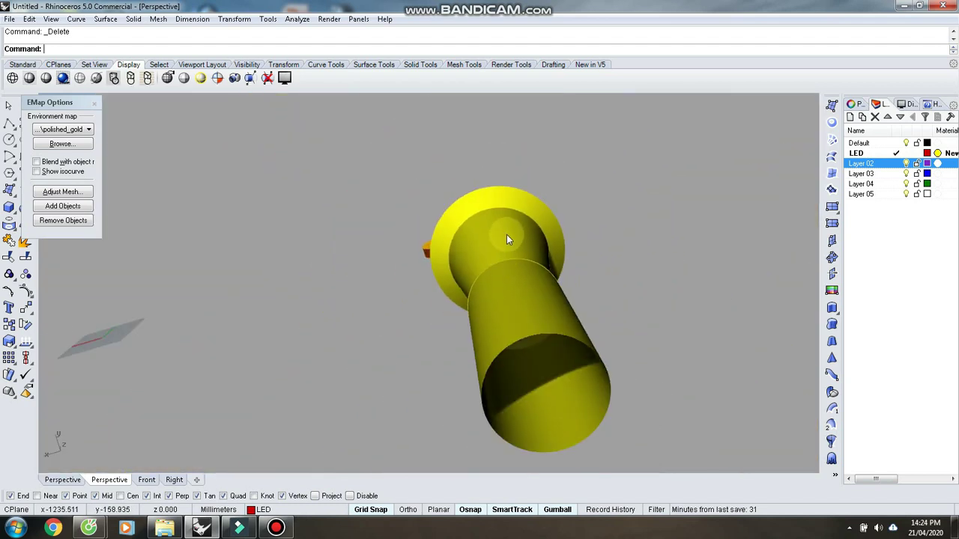
Step: Examine the complete sign with its letters, cone, tapered column and cylinder from several sides
{"action": "right_click_drag", "start_coordinate": [506, 239], "coordinate": [573, 204]}
{"action": "scroll", "coordinate": [491, 298], "scroll_direction": "down", "scroll_amount": 3}
{"action": "scroll", "coordinate": [523, 270], "scroll_direction": "up", "scroll_amount": 7}
{"action": "scroll", "coordinate": [533, 264], "scroll_direction": "down", "scroll_amount": 9}
{"action": "right_click_drag", "start_coordinate": [545, 317], "coordinate": [507, 286]}
{"action": "scroll", "coordinate": [522, 328], "scroll_direction": "up", "scroll_amount": 3}
{"action": "scroll", "coordinate": [522, 342], "scroll_direction": "down", "scroll_amount": 3}
{"action": "right_click_drag", "start_coordinate": [522, 342], "coordinate": [551, 287]}
{"action": "scroll", "coordinate": [551, 286], "scroll_direction": "up", "scroll_amount": 10}
{"action": "scroll", "coordinate": [599, 296], "scroll_direction": "down", "scroll_amount": 10}
{"action": "right_click_drag", "start_coordinate": [592, 317], "coordinate": [531, 307]}
{"action": "scroll", "coordinate": [556, 198], "scroll_direction": "up", "scroll_amount": 8}
{"action": "scroll", "coordinate": [555, 201], "scroll_direction": "up", "scroll_amount": 2}
{"action": "scroll", "coordinate": [594, 227], "scroll_direction": "down", "scroll_amount": 6}
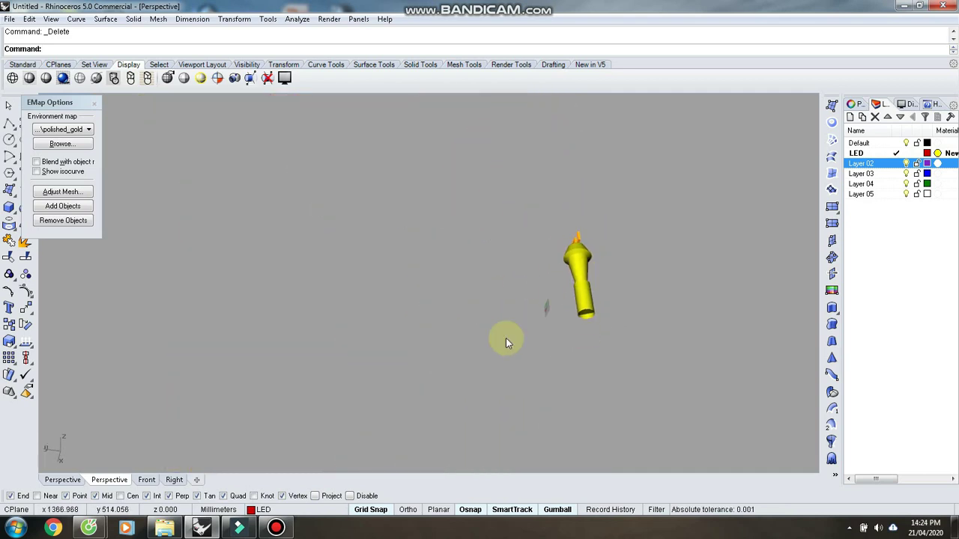
{"action": "scroll", "coordinate": [591, 243], "scroll_direction": "up", "scroll_amount": 13}
{"action": "scroll", "coordinate": [571, 268], "scroll_direction": "down", "scroll_amount": 7}
{"action": "right_click_drag", "start_coordinate": [571, 268], "coordinate": [604, 277]}
{"action": "scroll", "coordinate": [458, 306], "scroll_direction": "up", "scroll_amount": 5}
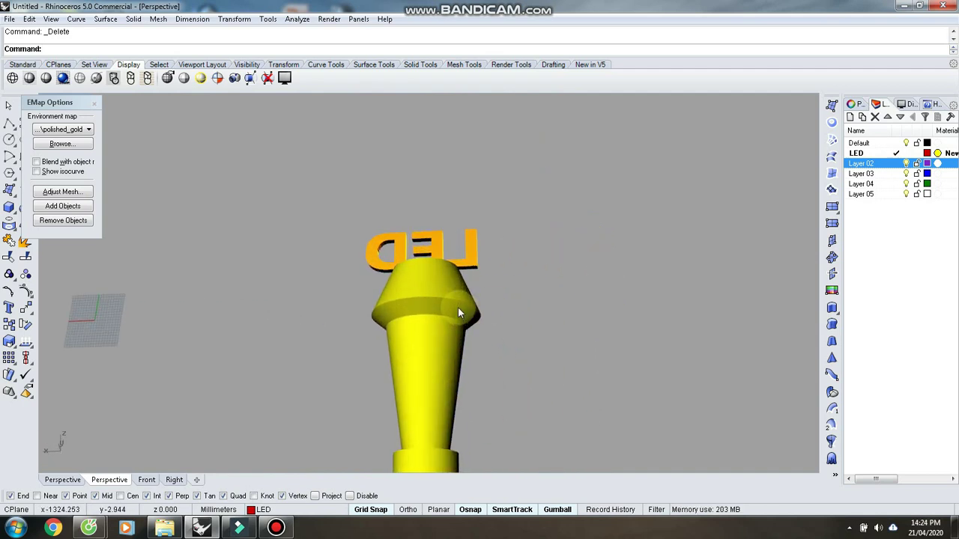
{"action": "scroll", "coordinate": [456, 293], "scroll_direction": "down", "scroll_amount": 4}
{"action": "scroll", "coordinate": [409, 313], "scroll_direction": "up", "scroll_amount": 4}
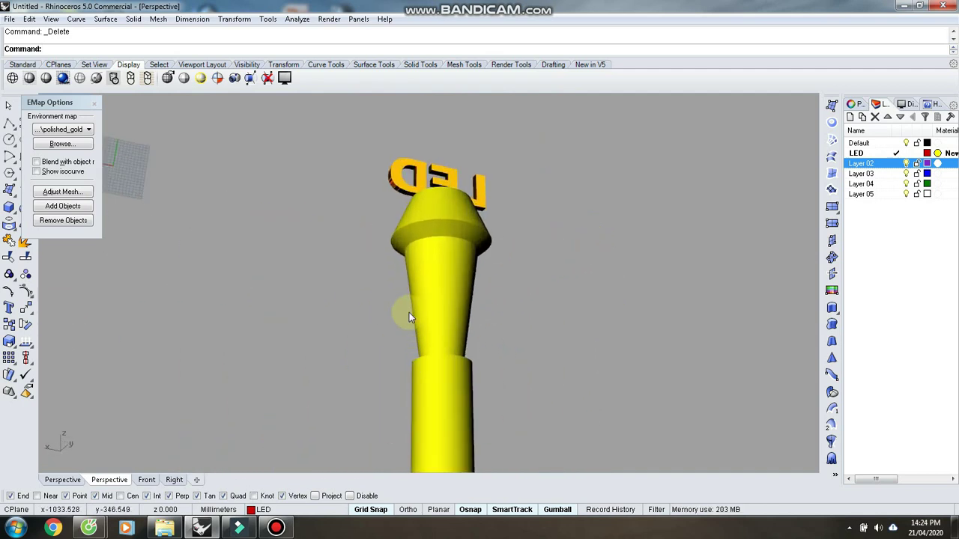
{"action": "scroll", "coordinate": [517, 272], "scroll_direction": "down", "scroll_amount": 3}
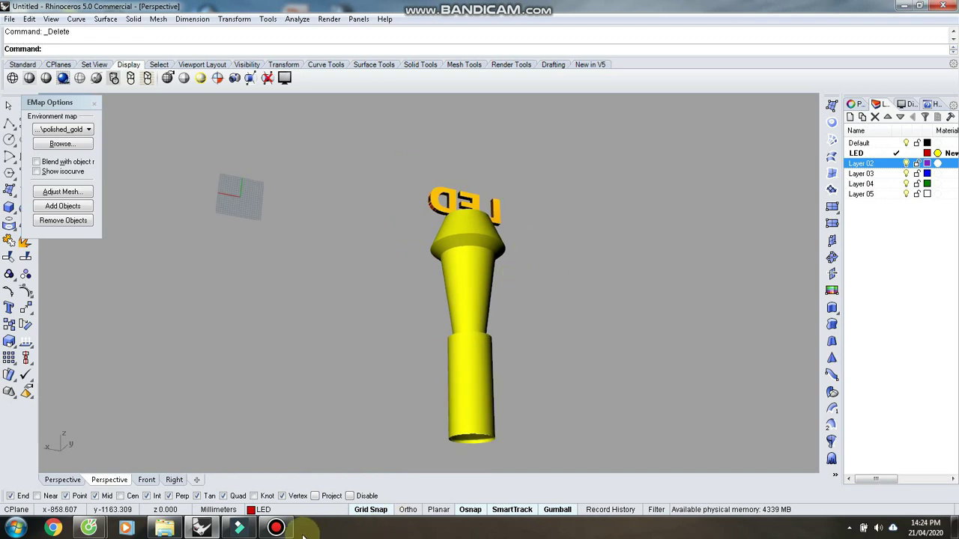
{"action": "left_click", "coordinate": [276, 528]}
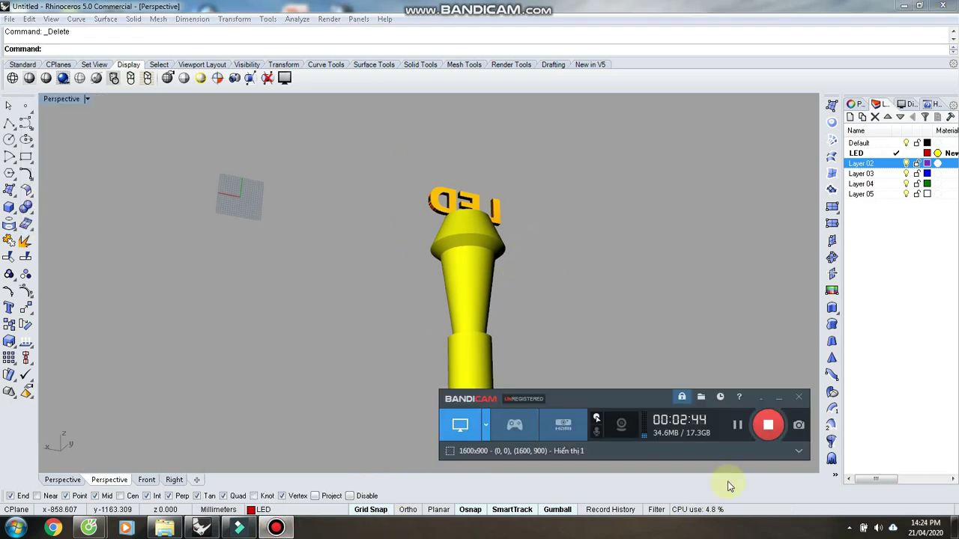
{"action": "left_click", "coordinate": [770, 427]}
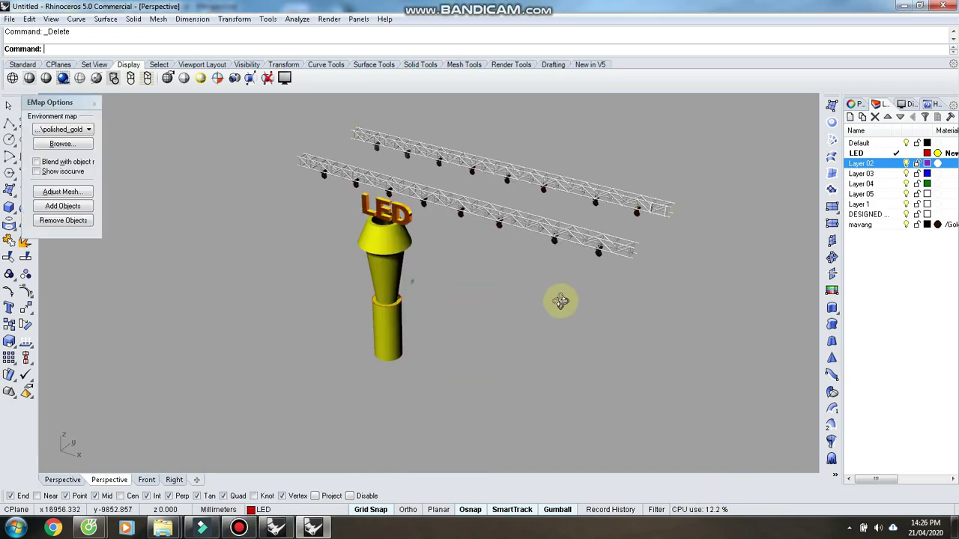
Step: Examine the two lighting trusses and their hanging spotlights around the sign column from several sides
{"action": "right_click_drag", "start_coordinate": [560, 301], "coordinate": [516, 256]}
{"action": "scroll", "coordinate": [526, 259], "scroll_direction": "up", "scroll_amount": 6}
{"action": "scroll", "coordinate": [561, 283], "scroll_direction": "down", "scroll_amount": 8}
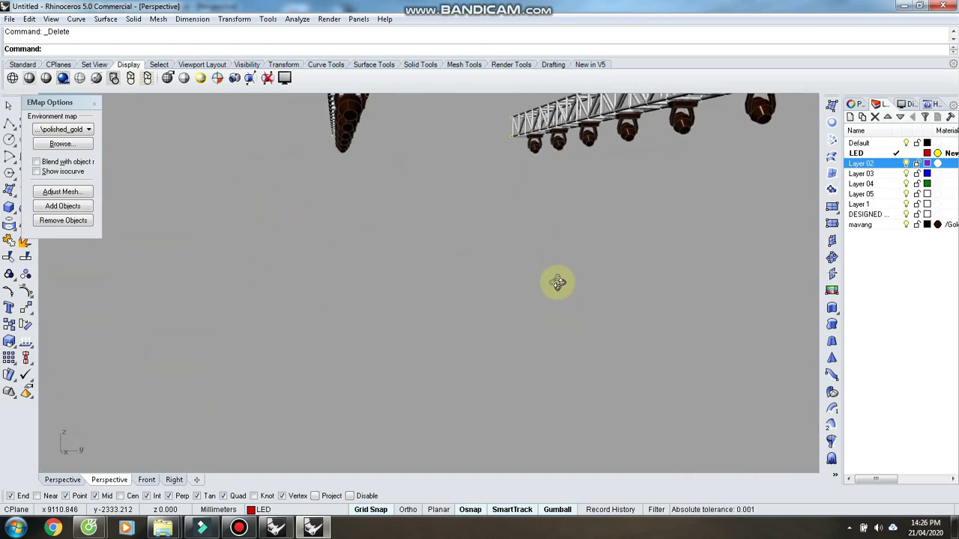
{"action": "right_click_drag", "start_coordinate": [464, 240], "coordinate": [441, 336]}
{"action": "scroll", "coordinate": [440, 335], "scroll_direction": "down", "scroll_amount": 6}
{"action": "right_click_drag", "start_coordinate": [389, 294], "coordinate": [426, 291]}
{"action": "scroll", "coordinate": [382, 246], "scroll_direction": "up", "scroll_amount": 5}
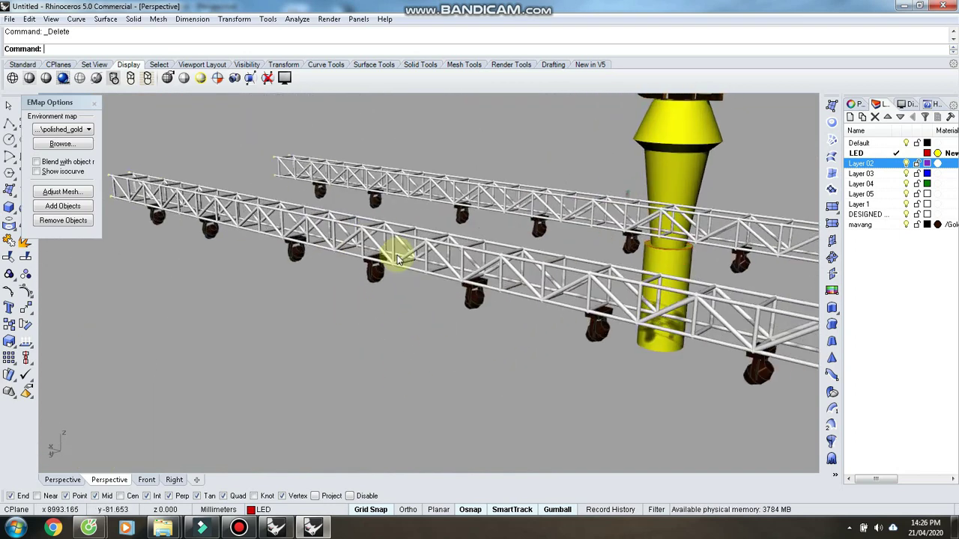
{"action": "scroll", "coordinate": [399, 256], "scroll_direction": "down", "scroll_amount": 4}
{"action": "right_click_drag", "start_coordinate": [425, 256], "coordinate": [488, 240]}
{"action": "scroll", "coordinate": [487, 266], "scroll_direction": "up", "scroll_amount": 2}
{"action": "scroll", "coordinate": [483, 258], "scroll_direction": "up", "scroll_amount": 2}
{"action": "scroll", "coordinate": [409, 261], "scroll_direction": "down", "scroll_amount": 4}
{"action": "right_click_drag", "start_coordinate": [409, 261], "coordinate": [454, 273]}
{"action": "scroll", "coordinate": [341, 217], "scroll_direction": "up", "scroll_amount": 10}
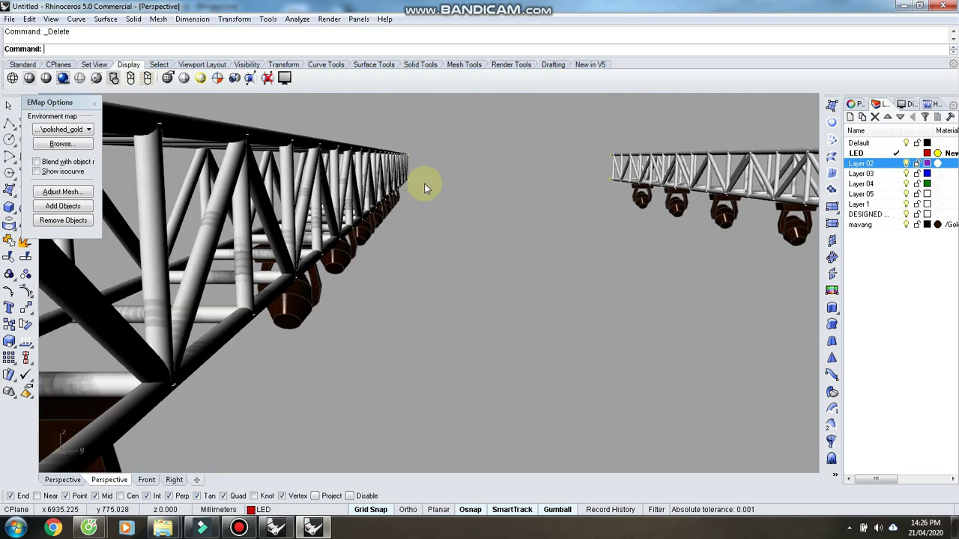
Step: Inspect the truss framework up close, looking along the inside of its tubes and braces
{"action": "right_click_drag", "start_coordinate": [424, 188], "coordinate": [299, 305]}
{"action": "scroll", "coordinate": [300, 306], "scroll_direction": "down", "scroll_amount": 4}
{"action": "right_click_drag", "start_coordinate": [432, 350], "coordinate": [412, 337]}
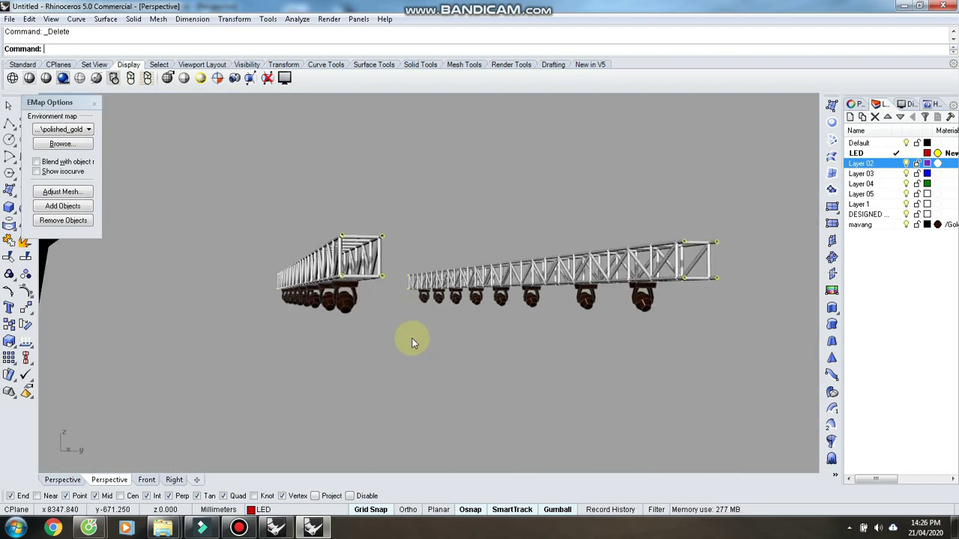
{"action": "scroll", "coordinate": [340, 286], "scroll_direction": "up", "scroll_amount": 8}
{"action": "scroll", "coordinate": [286, 140], "scroll_direction": "up", "scroll_amount": 3}
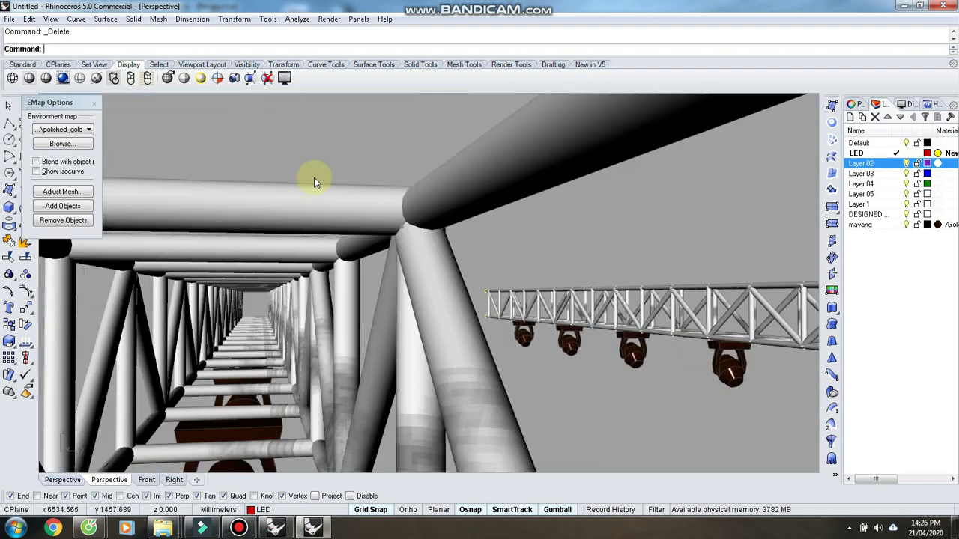
{"action": "scroll", "coordinate": [212, 328], "scroll_direction": "up", "scroll_amount": 4}
{"action": "scroll", "coordinate": [261, 317], "scroll_direction": "up", "scroll_amount": 3}
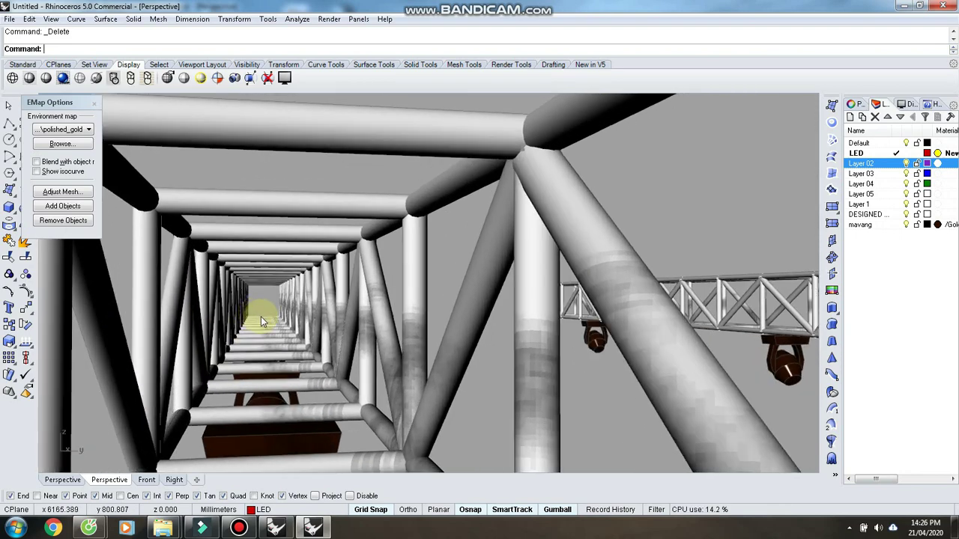
{"action": "scroll", "coordinate": [261, 316], "scroll_direction": "up", "scroll_amount": 2}
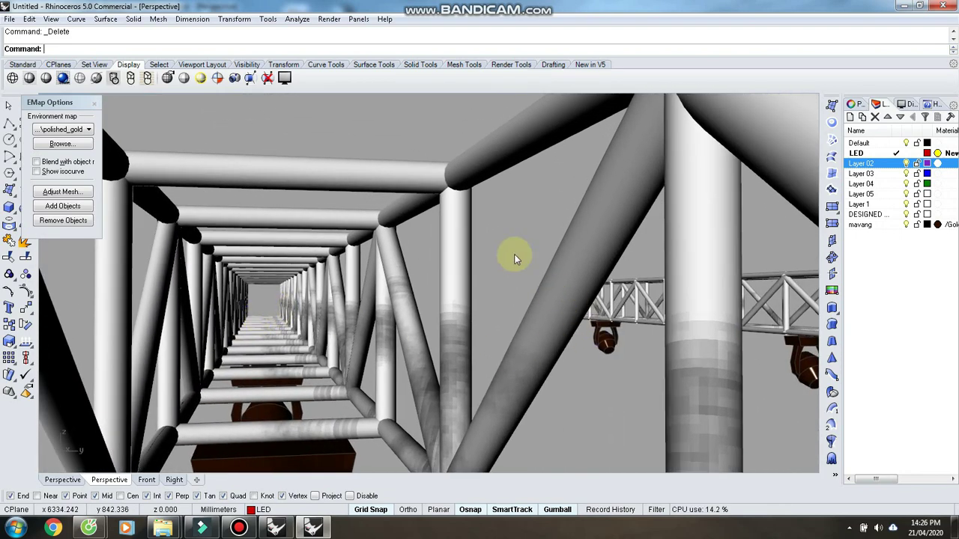
{"action": "scroll", "coordinate": [262, 292], "scroll_direction": "up", "scroll_amount": 5}
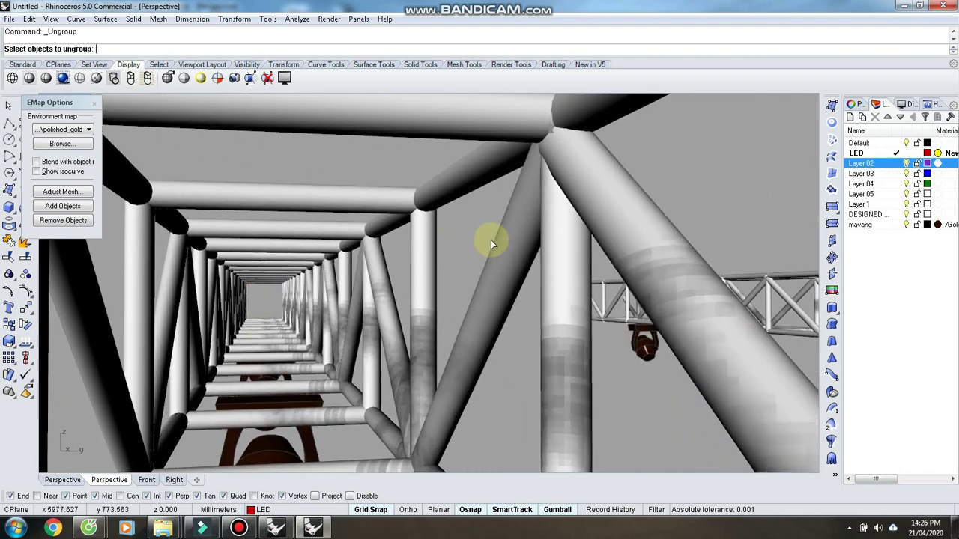
{"action": "key", "text": "Escape"}
{"action": "right_click_drag", "start_coordinate": [360, 301], "coordinate": [375, 279]}
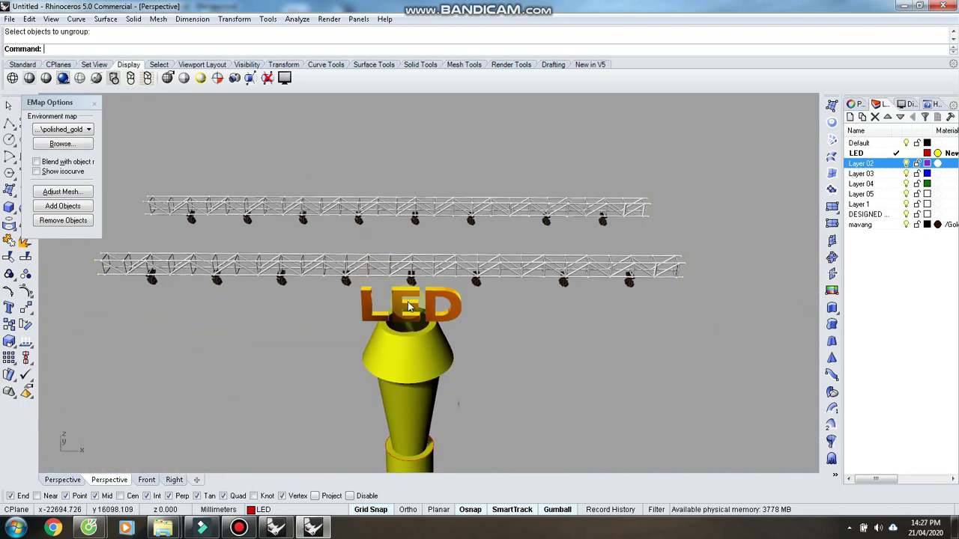
{"action": "left_click_drag", "start_coordinate": [413, 355], "coordinate": [441, 333]}
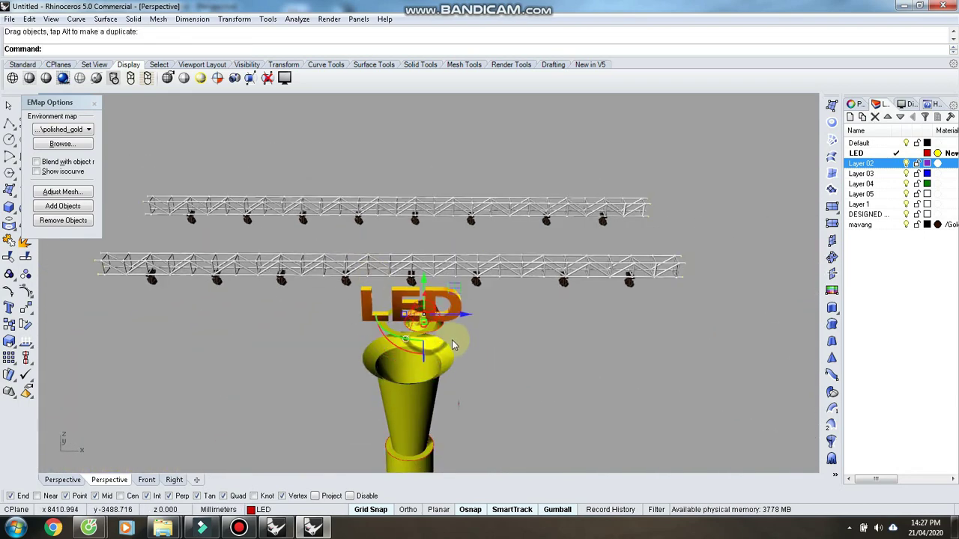
{"action": "key", "text": "ctrl+z"}
Step: Examine the gold LED letters, the sign column and the two lighting trusses as one scene from all sides
{"action": "scroll", "coordinate": [460, 377], "scroll_direction": "up", "scroll_amount": 5}
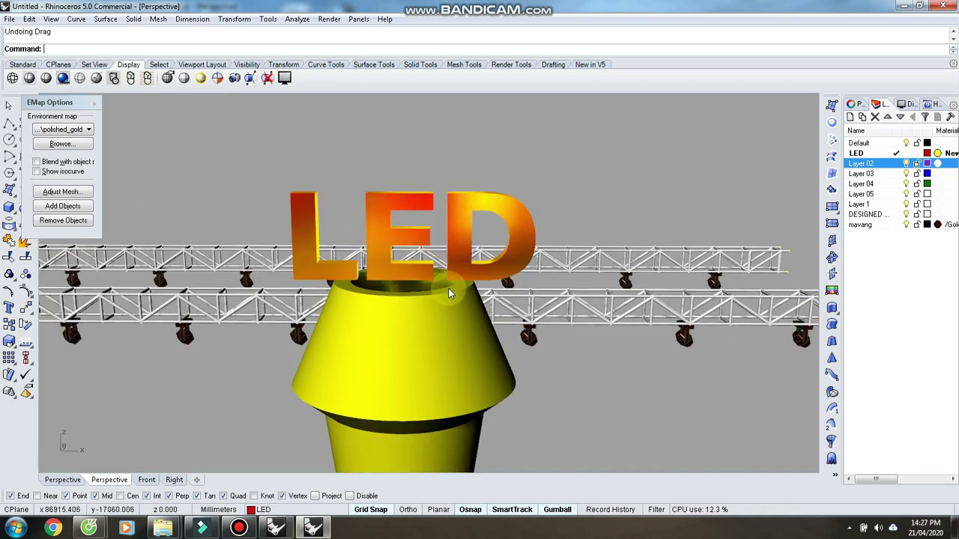
{"action": "scroll", "coordinate": [407, 221], "scroll_direction": "down", "scroll_amount": 5}
{"action": "scroll", "coordinate": [417, 225], "scroll_direction": "up", "scroll_amount": 6}
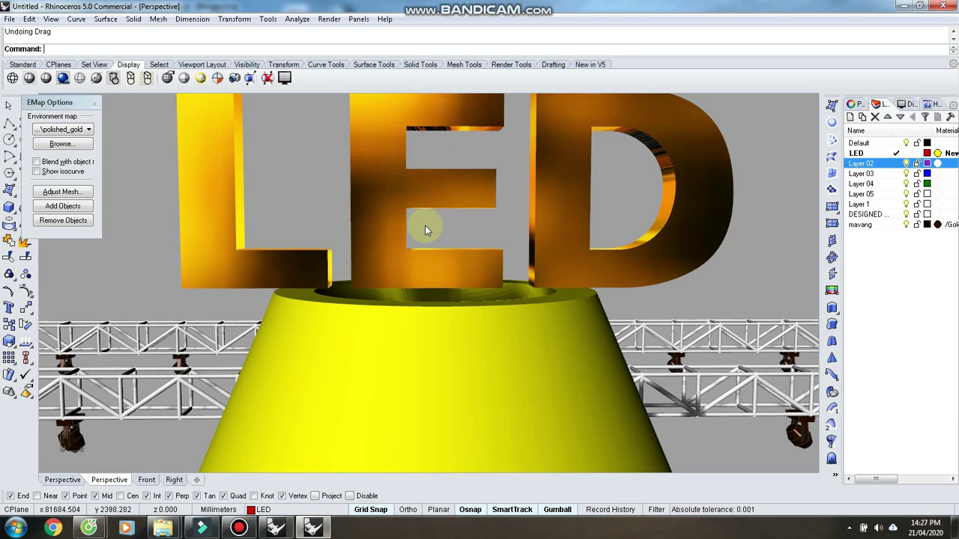
{"action": "scroll", "coordinate": [425, 225], "scroll_direction": "down", "scroll_amount": 6}
{"action": "right_click_drag", "start_coordinate": [484, 309], "coordinate": [420, 317]}
{"action": "scroll", "coordinate": [368, 278], "scroll_direction": "up", "scroll_amount": 5}
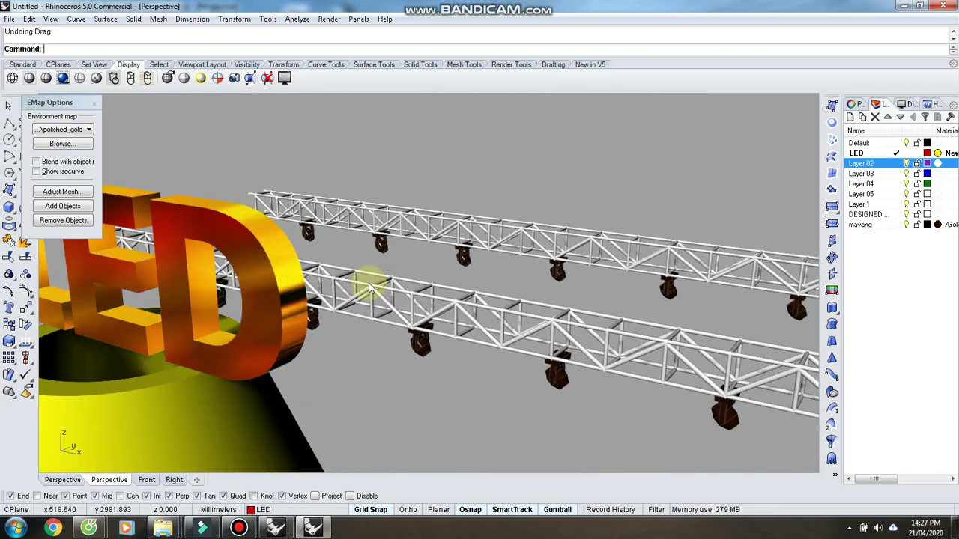
{"action": "scroll", "coordinate": [434, 277], "scroll_direction": "down", "scroll_amount": 5}
{"action": "right_click_drag", "start_coordinate": [460, 278], "coordinate": [402, 330]}
{"action": "scroll", "coordinate": [403, 329], "scroll_direction": "up", "scroll_amount": 9}
{"action": "scroll", "coordinate": [408, 313], "scroll_direction": "down", "scroll_amount": 8}
{"action": "right_click_drag", "start_coordinate": [569, 314], "coordinate": [430, 313]}
{"action": "scroll", "coordinate": [430, 323], "scroll_direction": "up", "scroll_amount": 5}
{"action": "scroll", "coordinate": [488, 352], "scroll_direction": "down", "scroll_amount": 5}
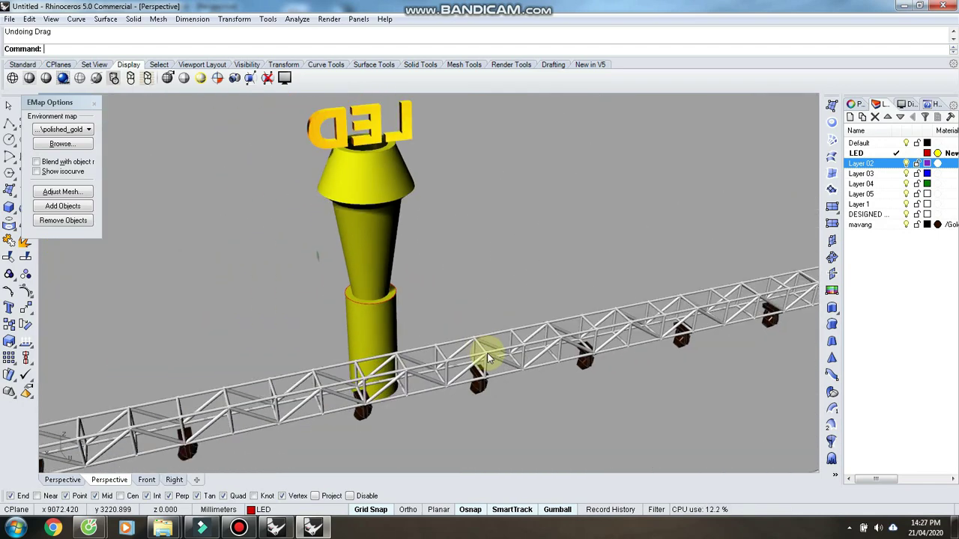
{"action": "scroll", "coordinate": [488, 357], "scroll_direction": "down", "scroll_amount": 8}
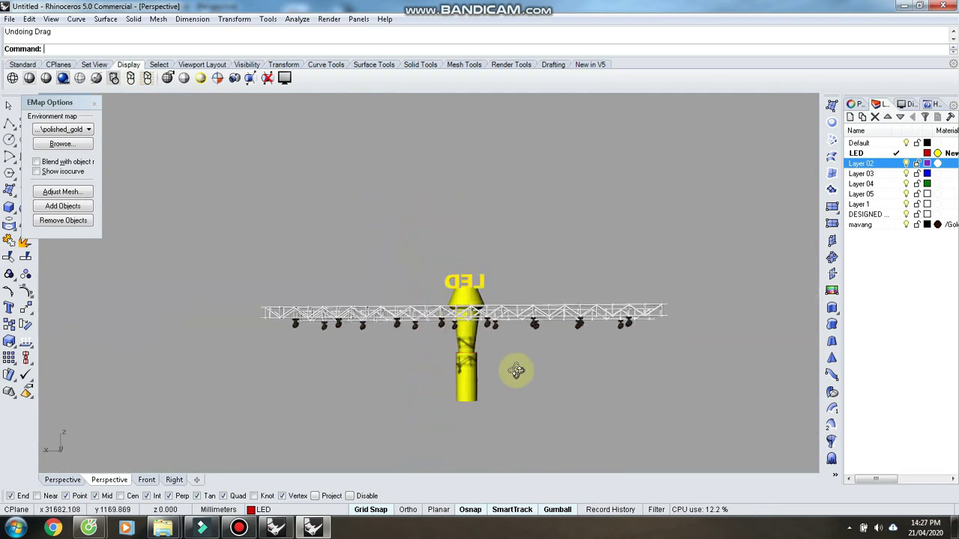
{"action": "right_click_drag", "start_coordinate": [465, 381], "coordinate": [450, 358]}
{"action": "scroll", "coordinate": [445, 375], "scroll_direction": "up", "scroll_amount": 3}
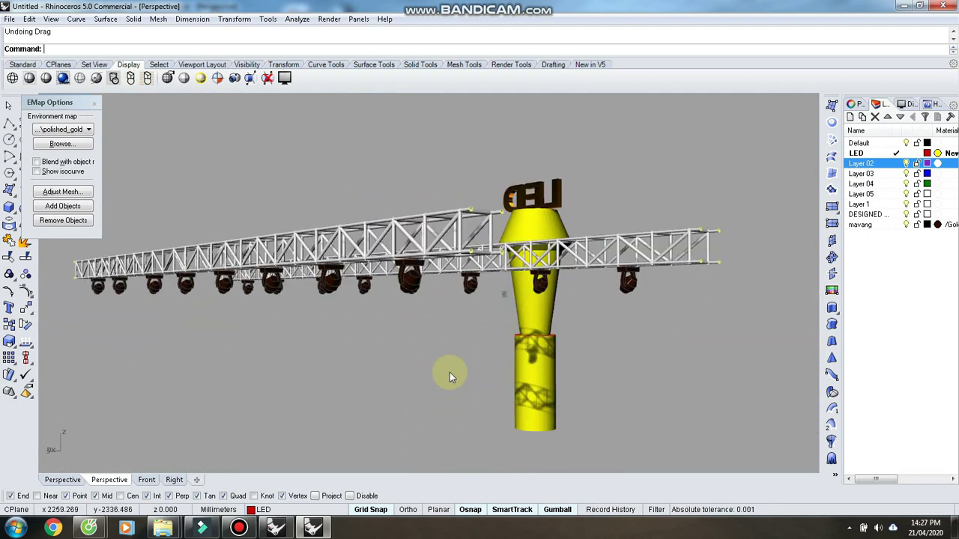
{"action": "scroll", "coordinate": [445, 375], "scroll_direction": "down", "scroll_amount": 3}
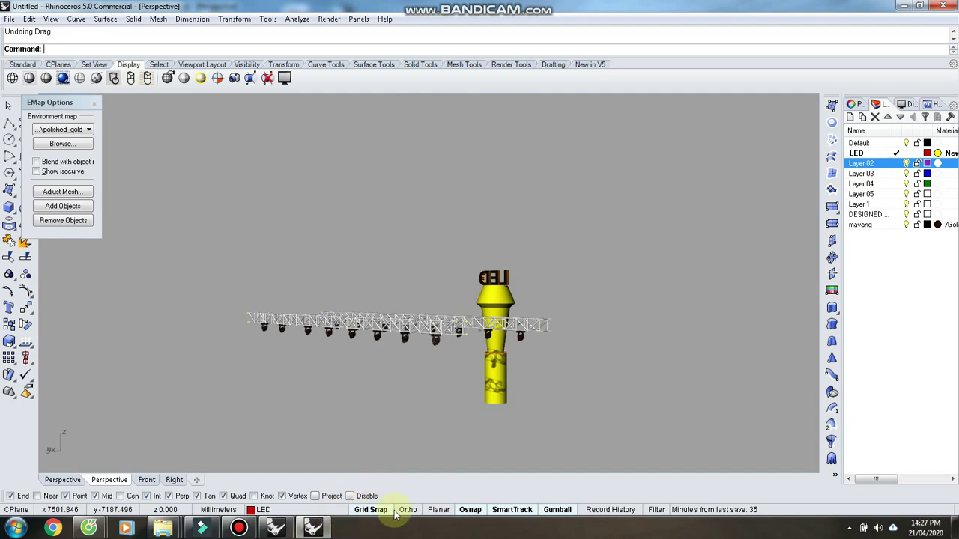